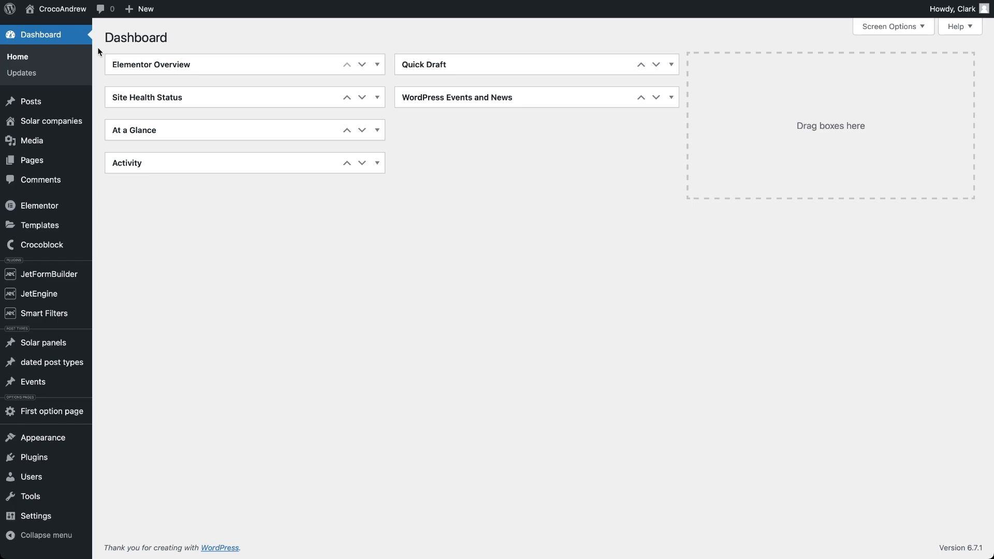
View the published Authors Page and open the second user's profile to examine its single-user layout
mouse_move(38, 162)
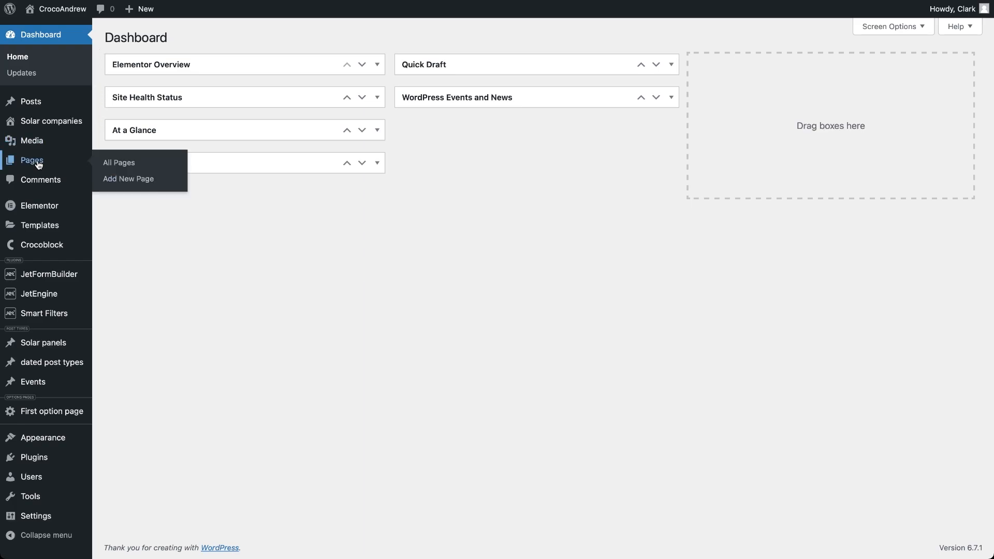
left_click(115, 163)
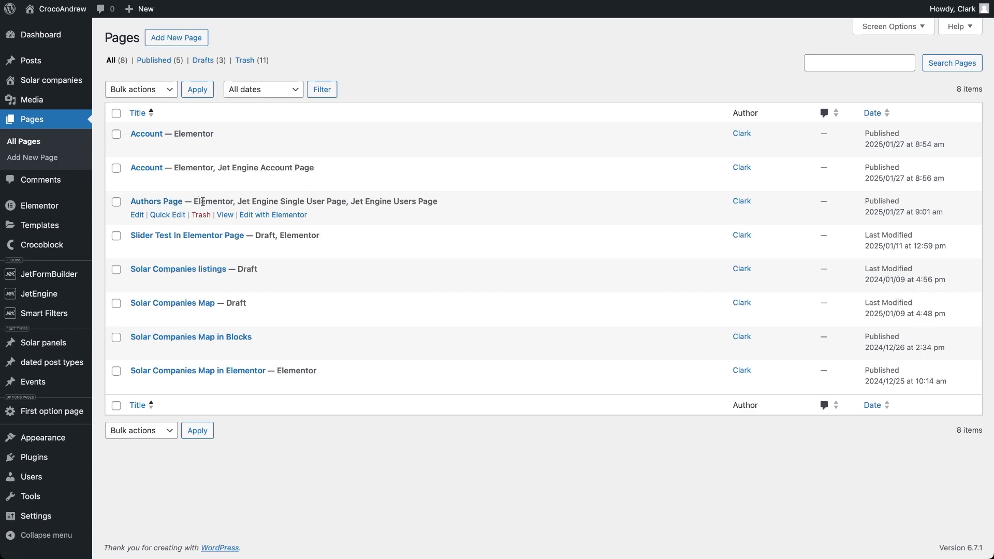
left_click(224, 216)
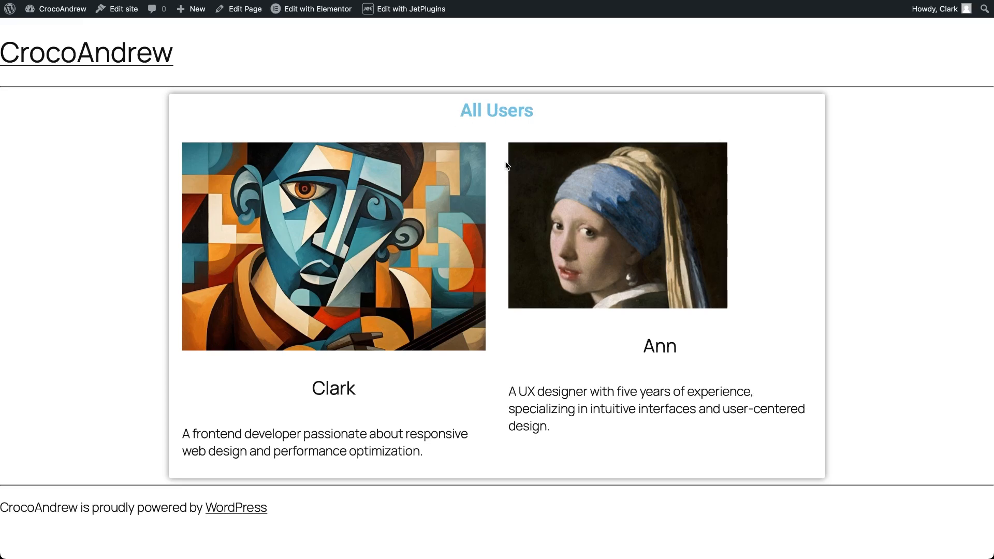
left_click(560, 239)
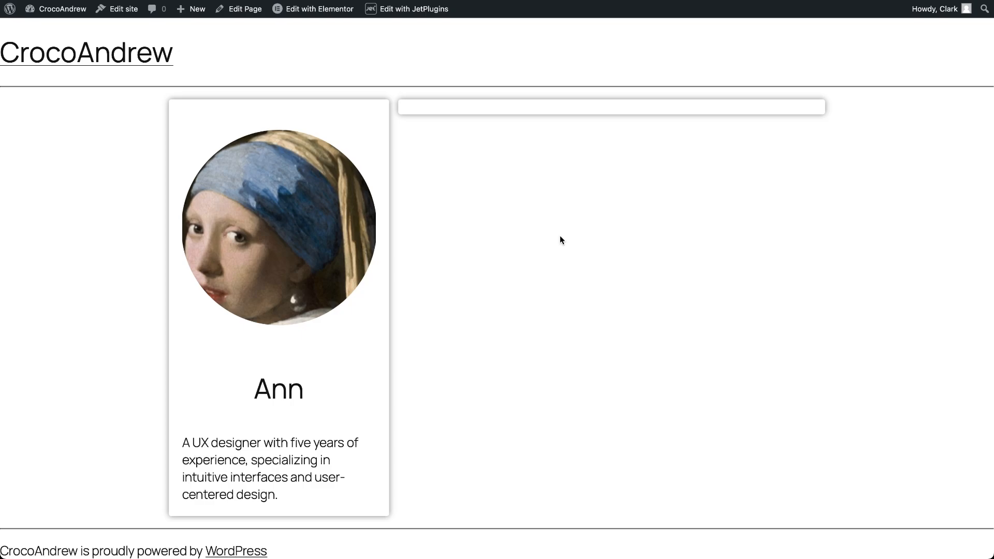
scroll(560, 236, "down", 1)
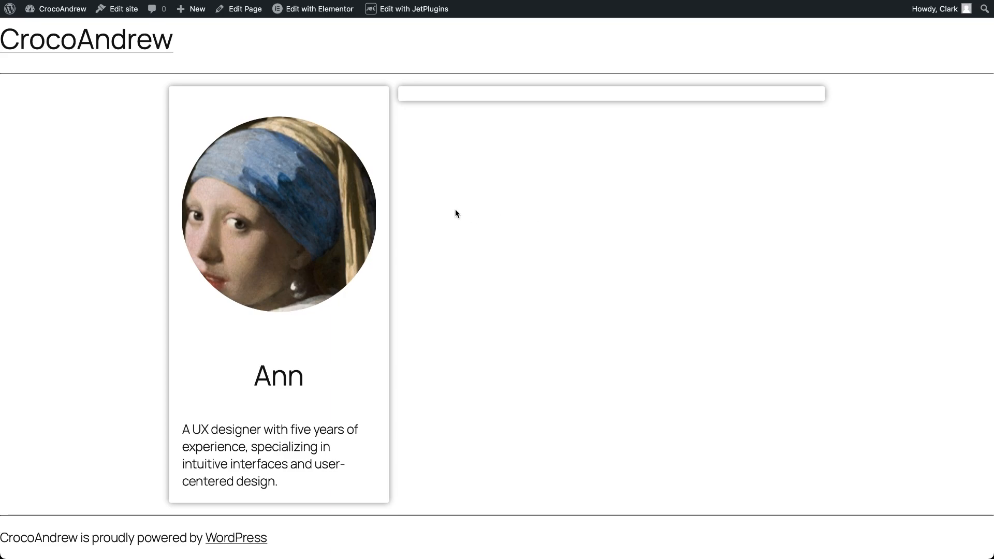
Open the WordPress About page in a new browser tab and switch to that tab
right_click(13, 15)
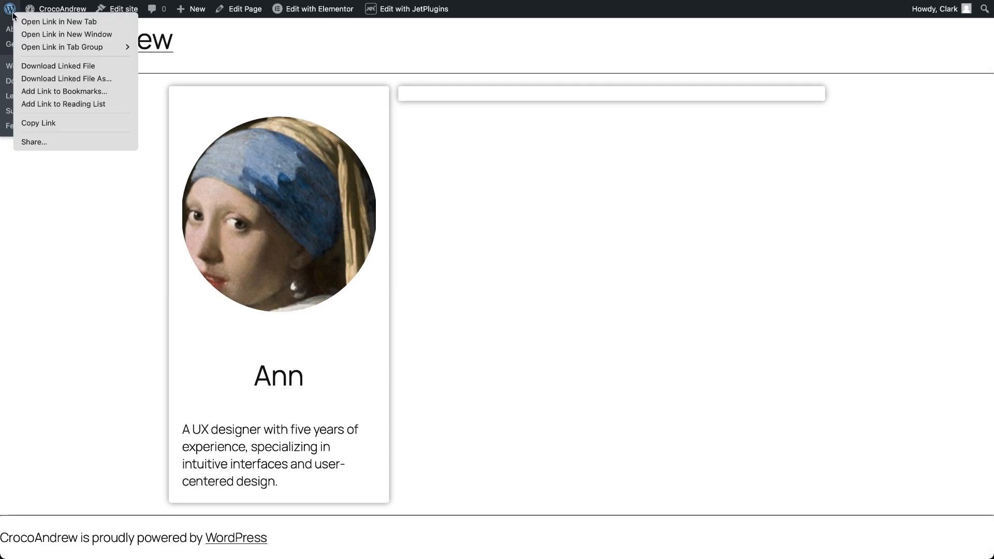
left_click(32, 22)
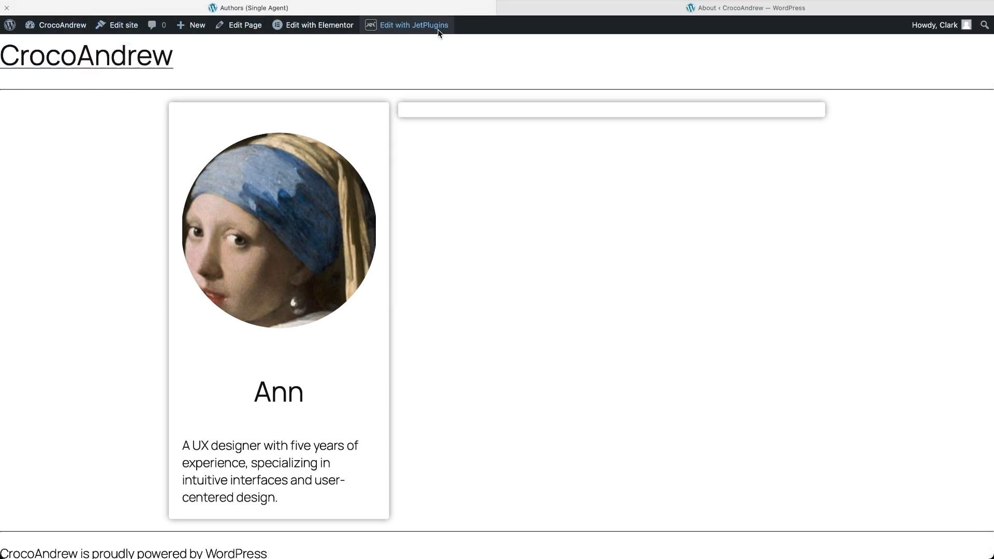
left_click(536, 11)
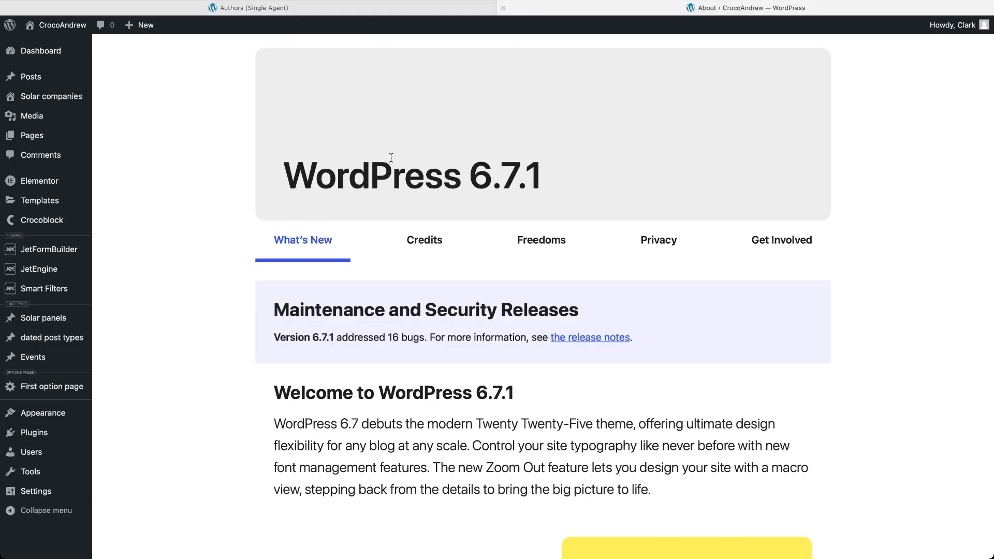
Start a new JetEngine custom post type named "Team Roles"
mouse_move(40, 459)
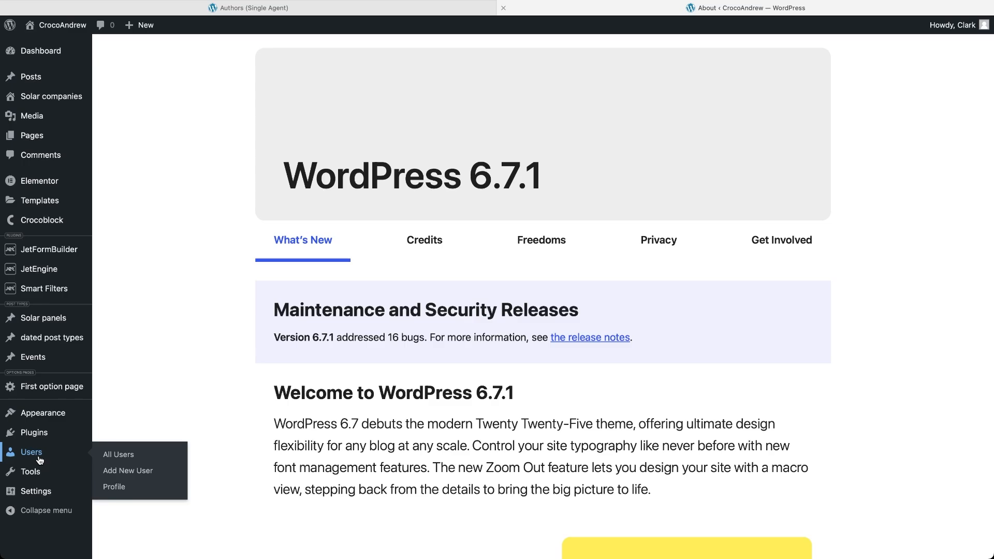
mouse_move(49, 273)
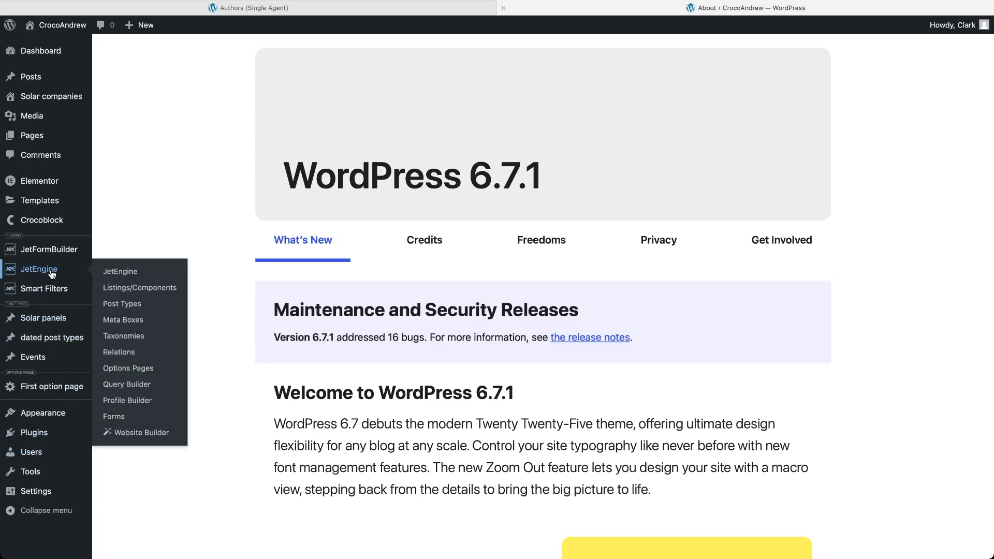
left_click(116, 304)
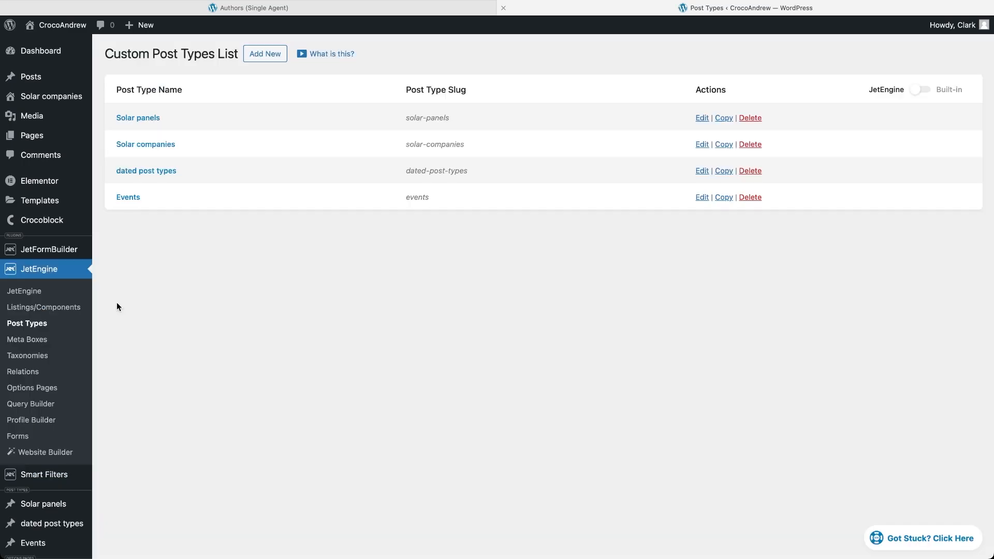
left_click(259, 54)
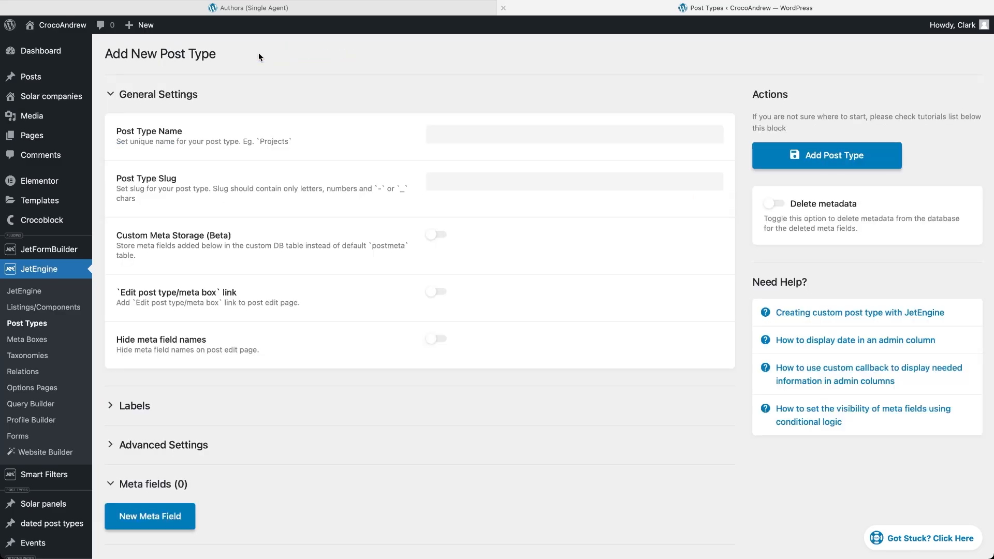
left_click(431, 131)
type("Team Roles")
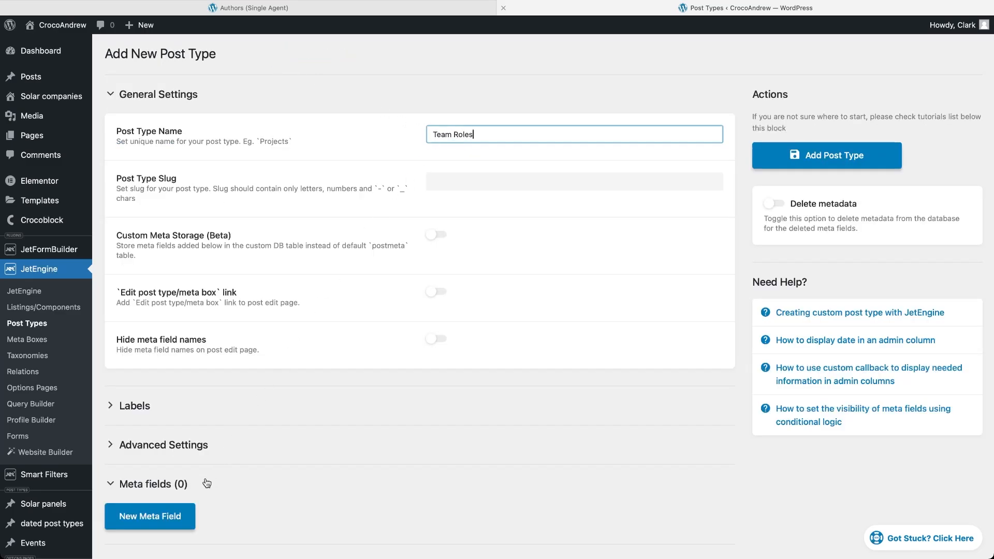
Add a text meta field labelled "Role Description" to the Team Roles post type and save the post type
left_click(177, 518)
scroll(262, 496, "down", 3)
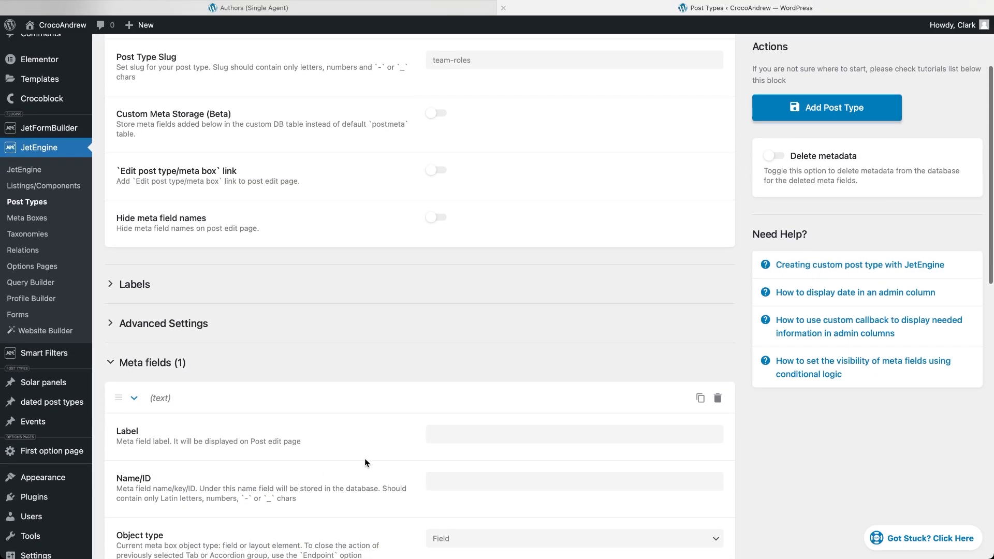
left_click(452, 436)
type("Role Description")
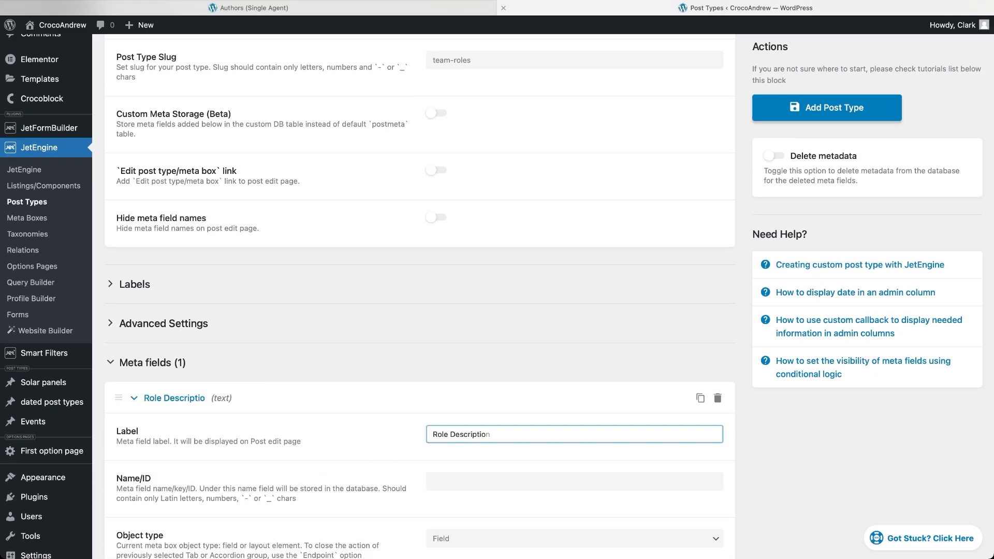
left_click(821, 110)
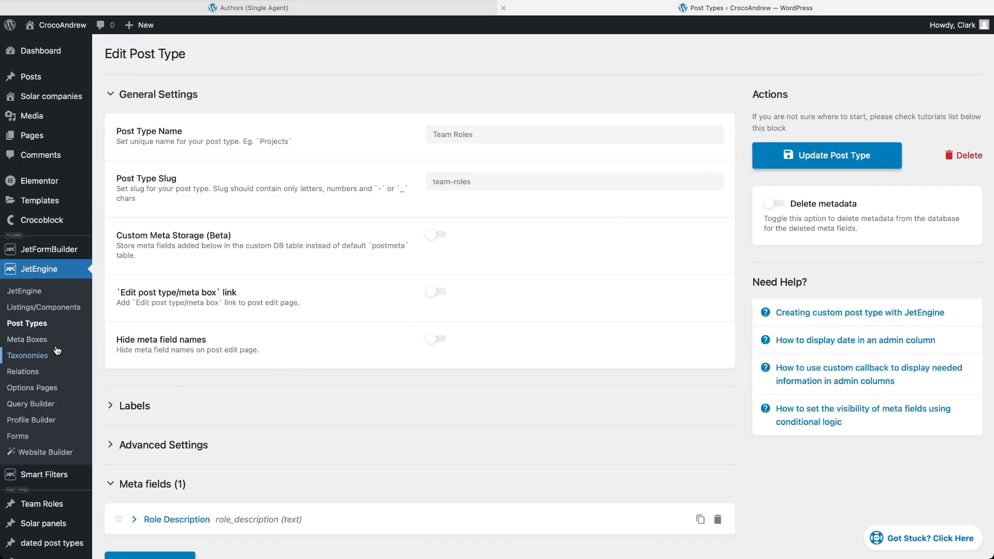
Start another custom post type named "Team Projects"
left_click(30, 327)
left_click(265, 54)
left_click(430, 131)
type("T")
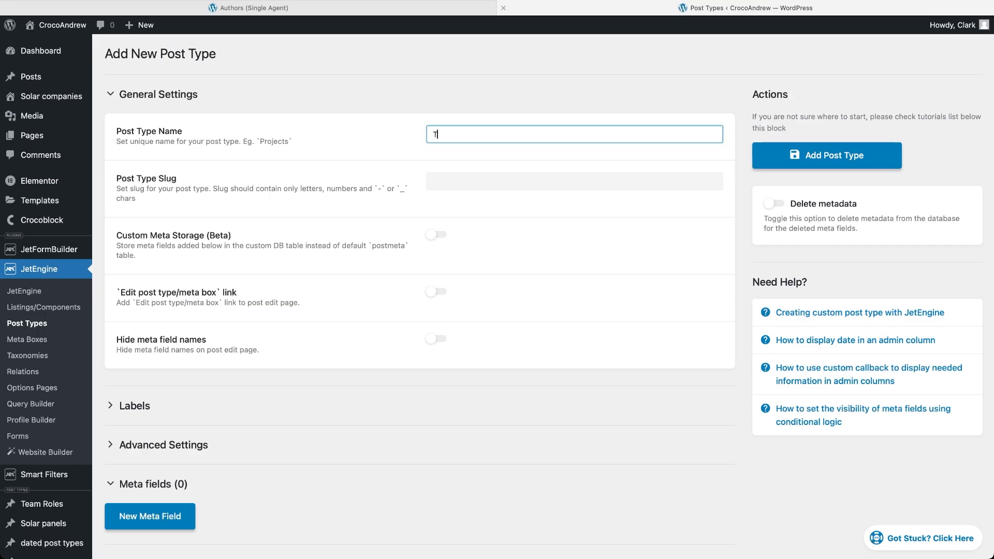
type("eam Projects")
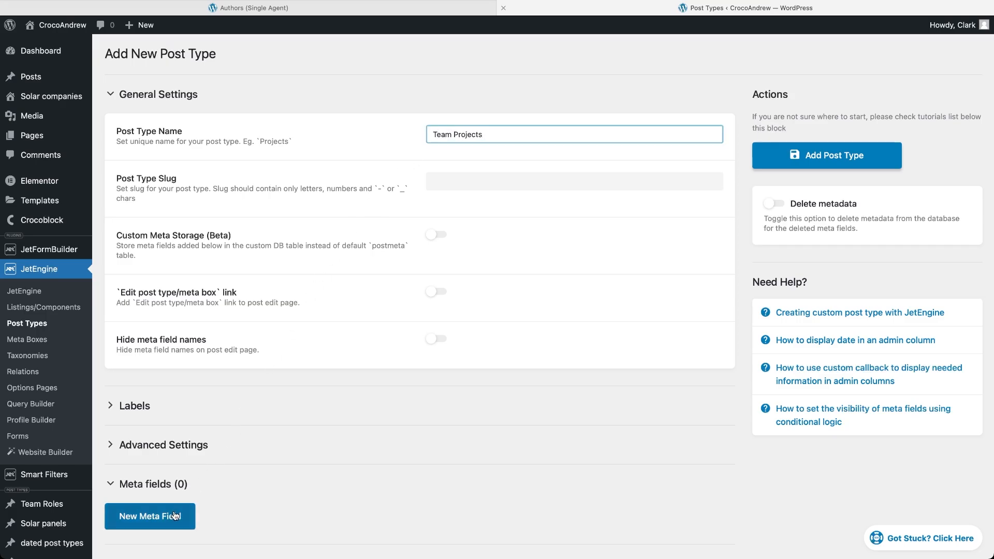
Add a meta field labelled "Project Status" to the Team Projects post type
left_click(150, 516)
scroll(340, 483, "down", 3)
scroll(340, 483, "down", 3)
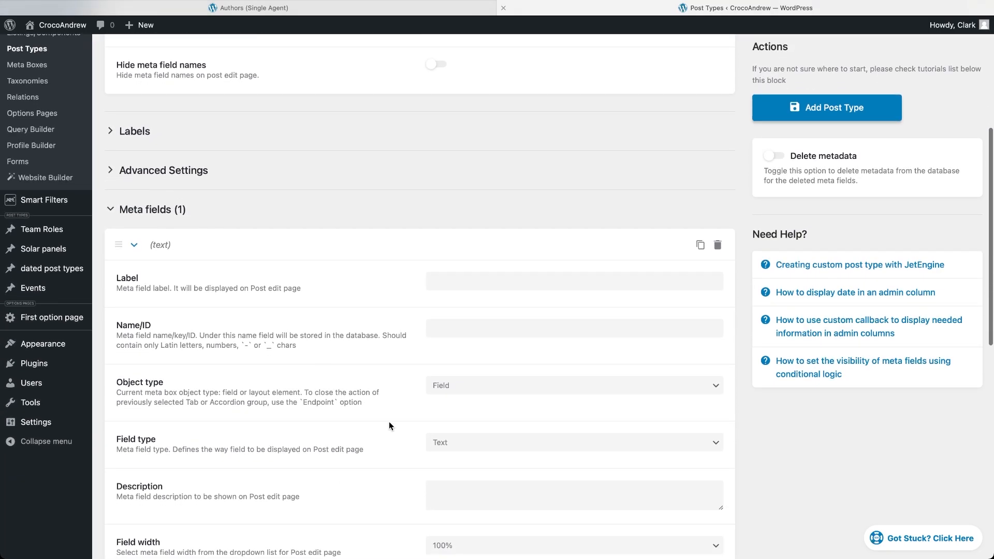
left_click(488, 283)
type("Project Status")
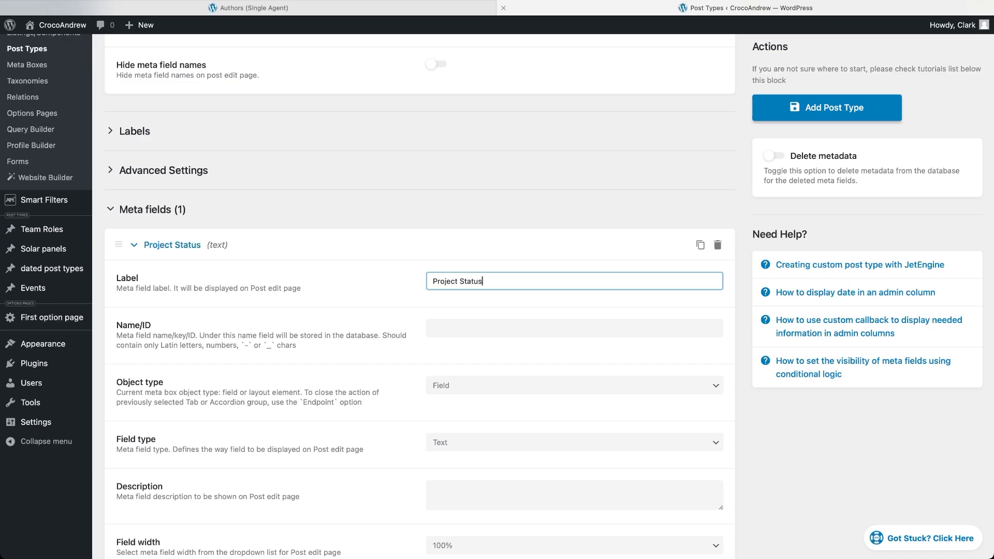
Make Project Status a Select field with Bulk Manual Input options Not Started, On Hold and Completed, and save the new post type
left_click(509, 443)
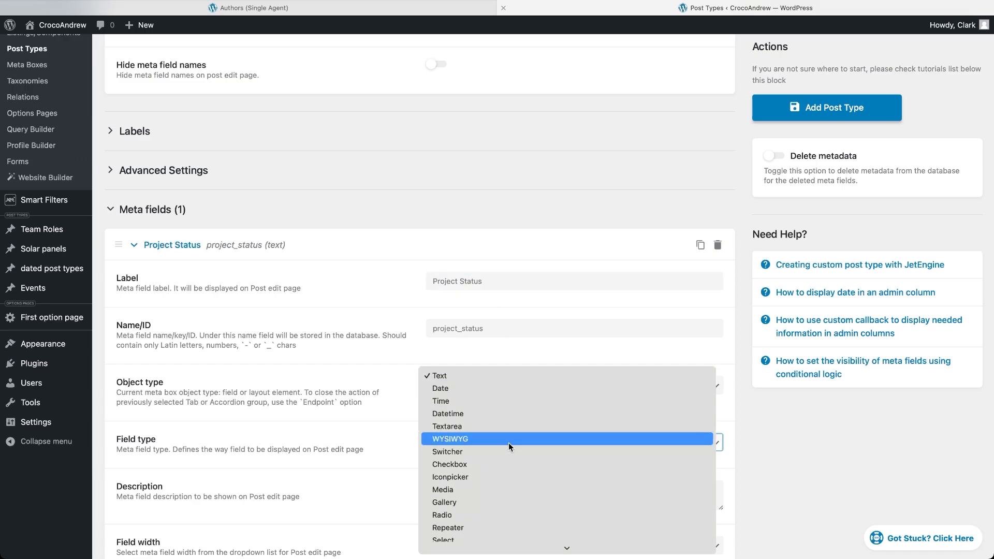
left_click(501, 469)
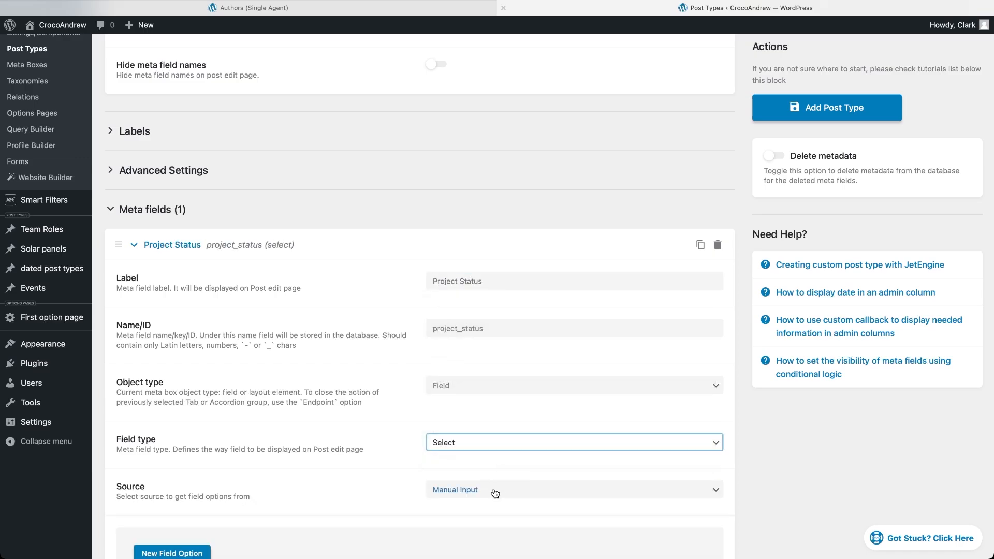
left_click(493, 489)
left_click(483, 499)
scroll(483, 500, "down", 5)
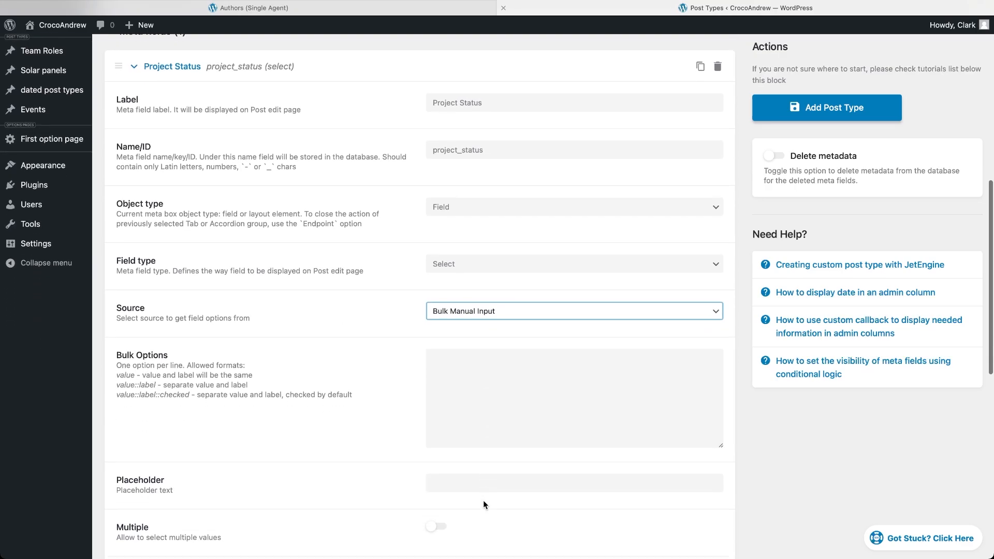
left_click(501, 343)
type("Not Started On Hold Completed")
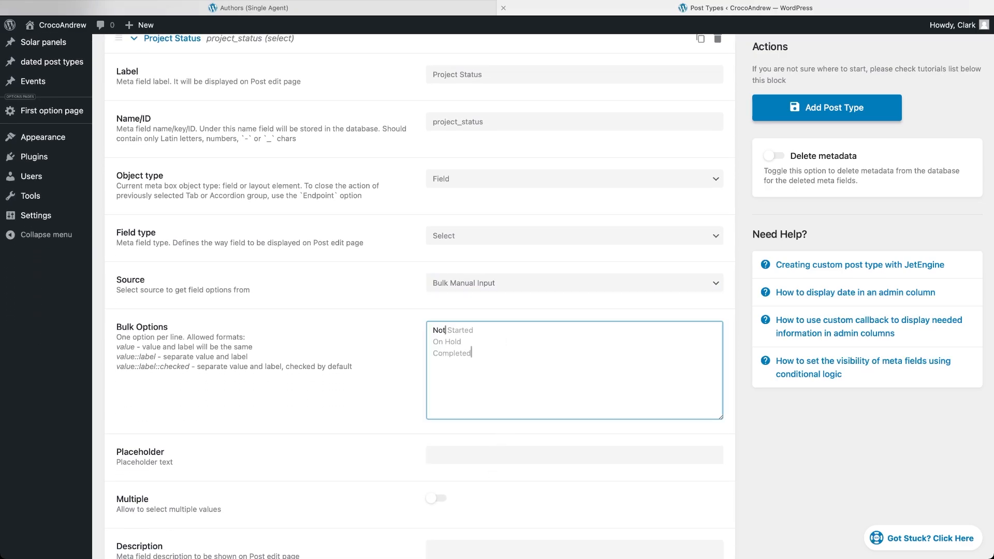
left_click(836, 108)
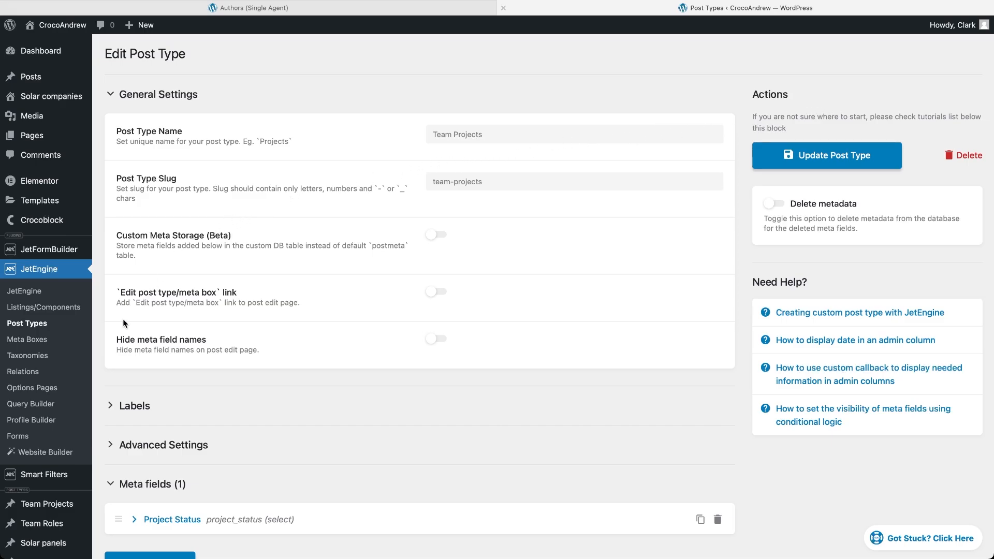
Start a new JetEngine relation named "Users to team roles"
left_click(72, 371)
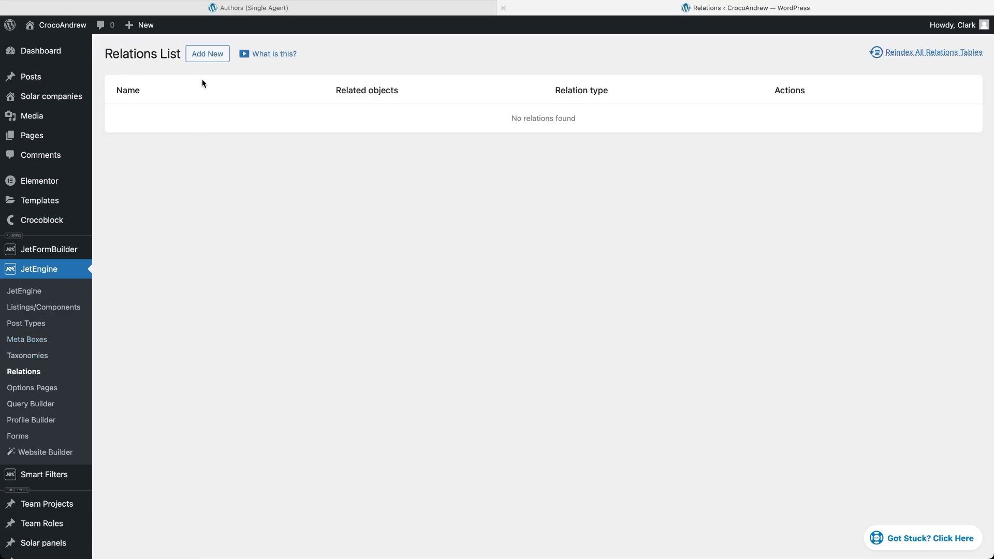
left_click(207, 54)
left_click(441, 133)
type("Users to team roles")
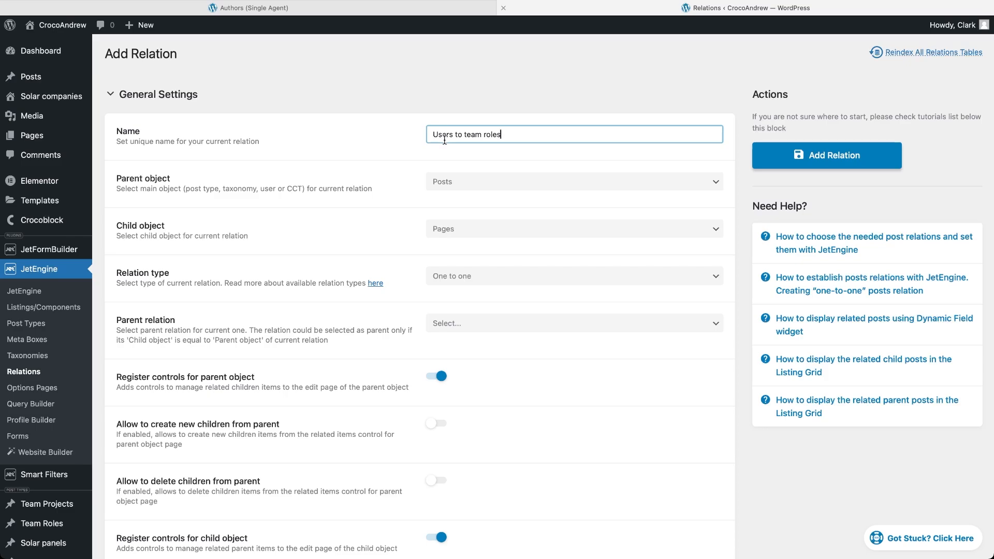
Set the relation's parent object to Users, child object to Team Roles and relation type to Many to many
left_click(462, 181)
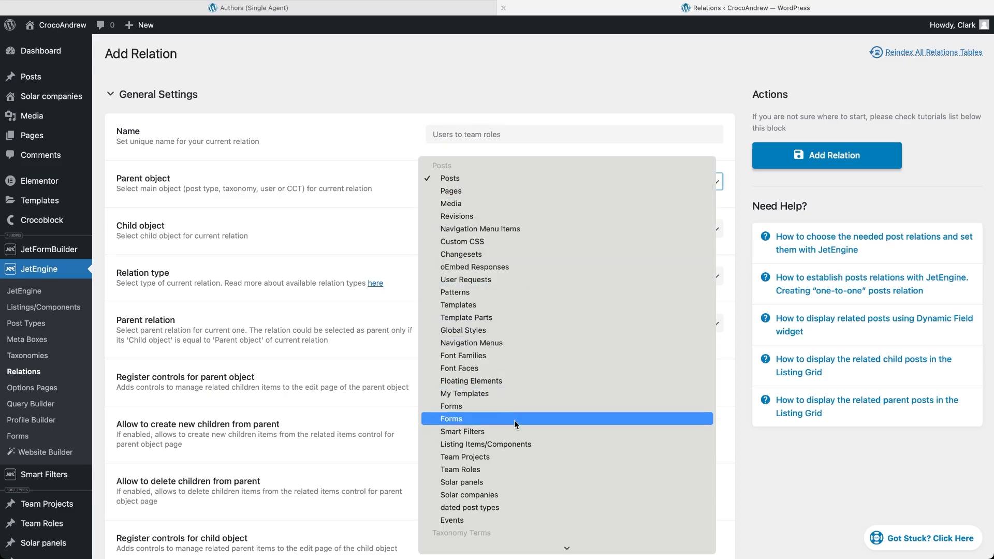
scroll(517, 424, "down", 1)
left_click(463, 546)
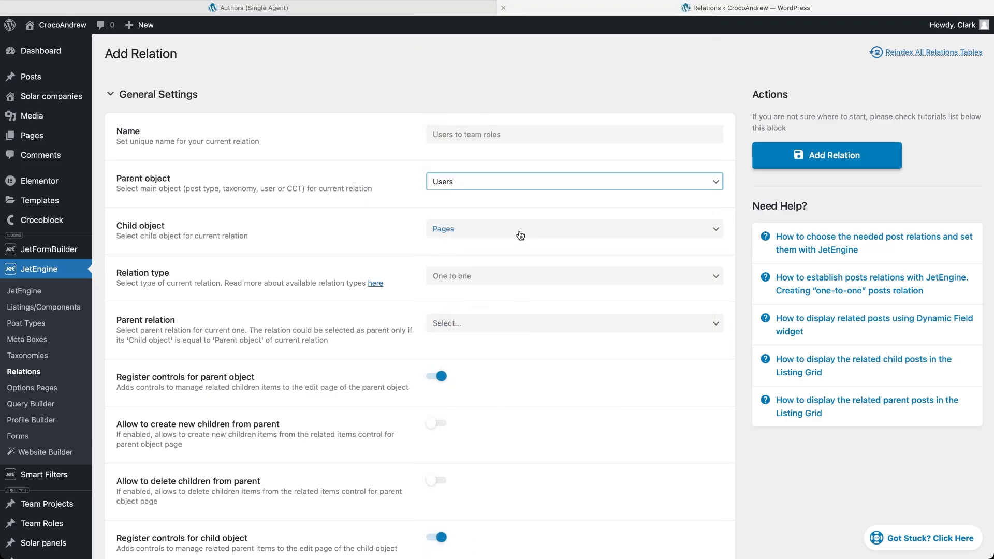
left_click(519, 234)
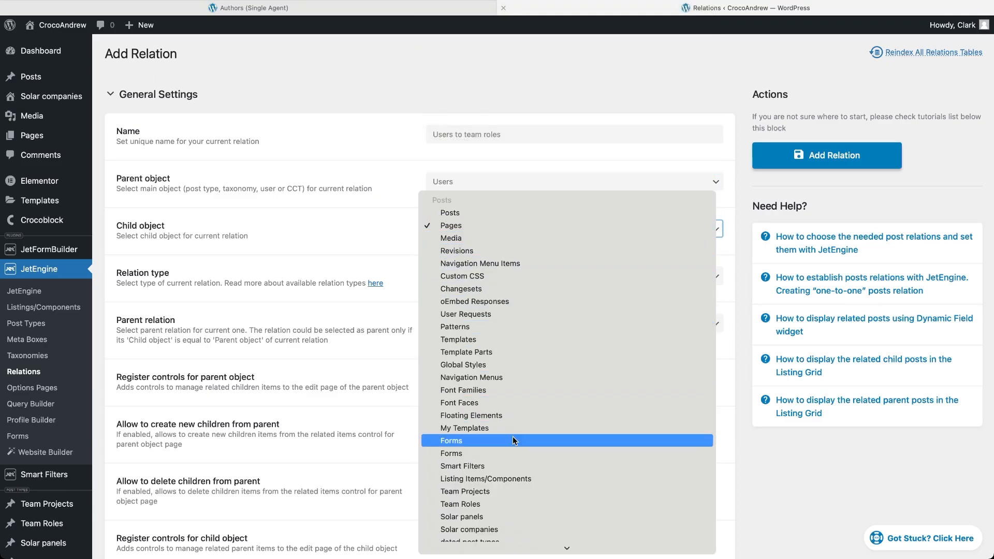
left_click(503, 502)
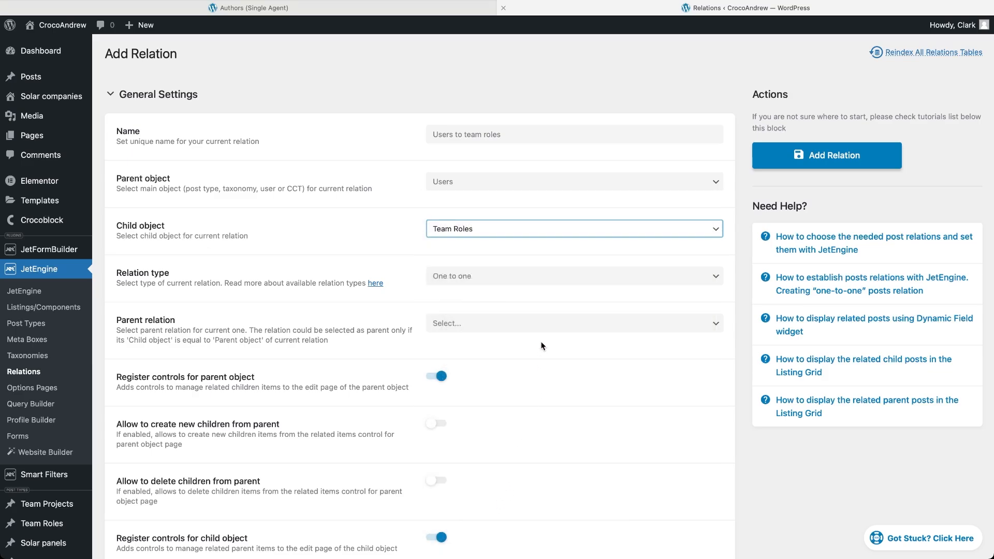
left_click(535, 279)
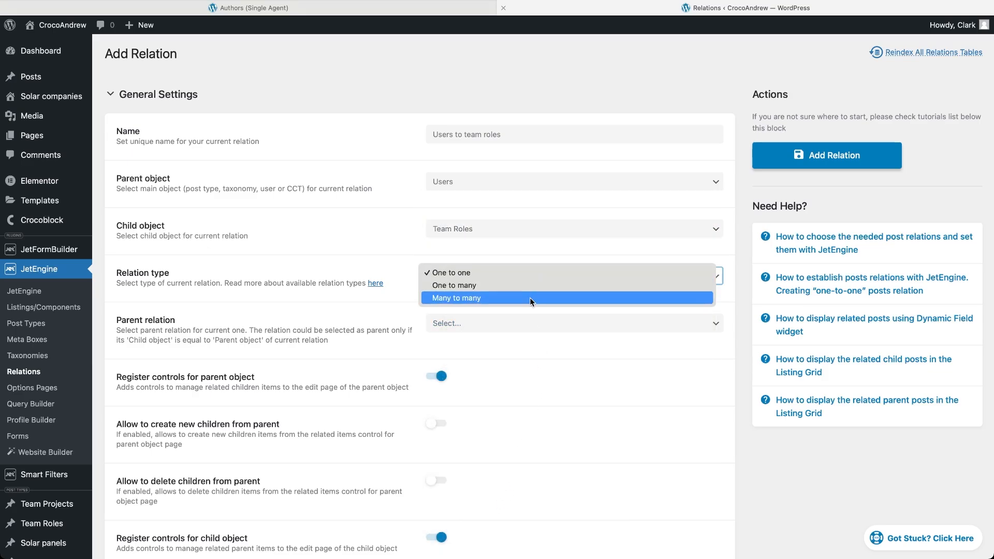
left_click(530, 299)
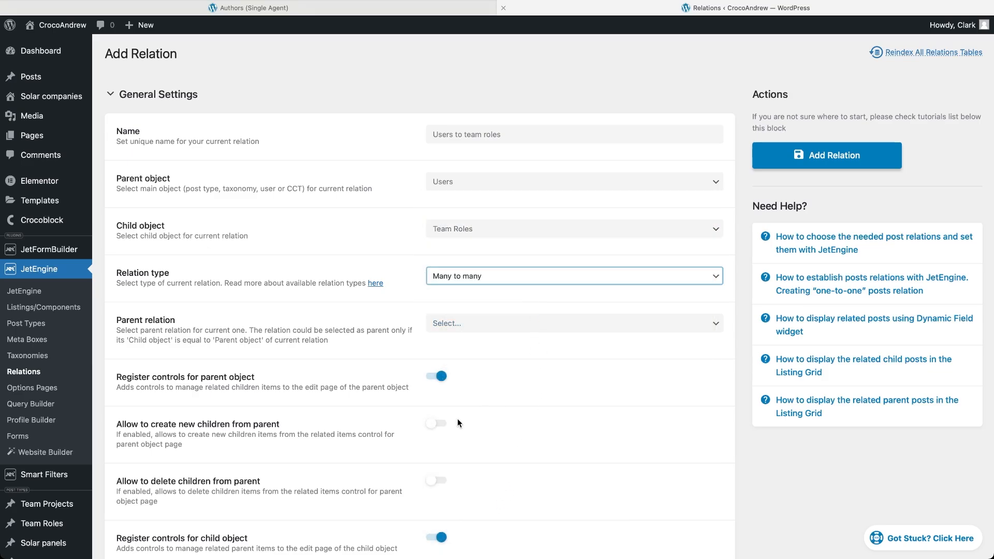
Allow creating new children and deleting children from the parent in the users-to-team-roles relation
left_click(440, 425)
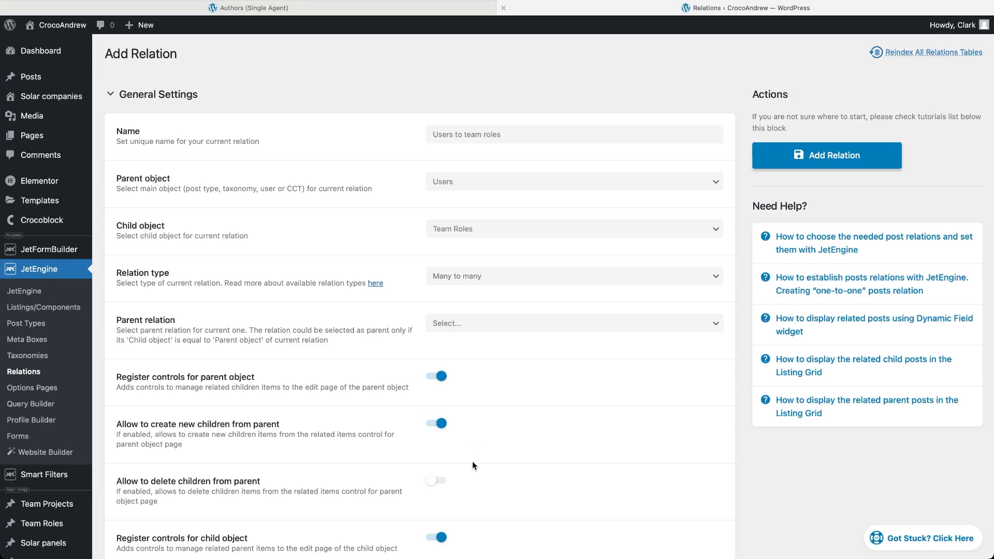
left_click(441, 486)
scroll(440, 488, "down", 9)
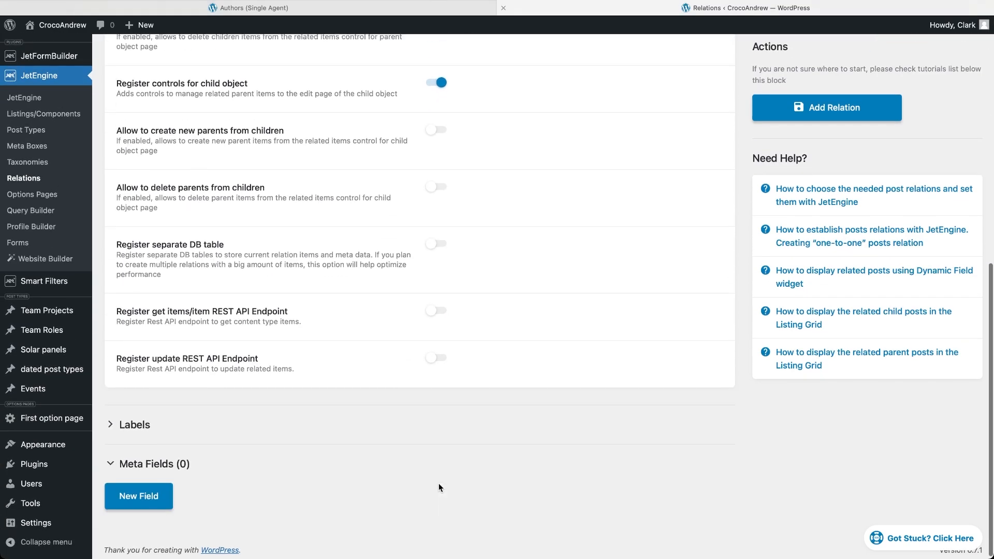
Add a text meta field labelled "Skill Level" to the users-to-team-roles relation and save the relation
left_click(154, 502)
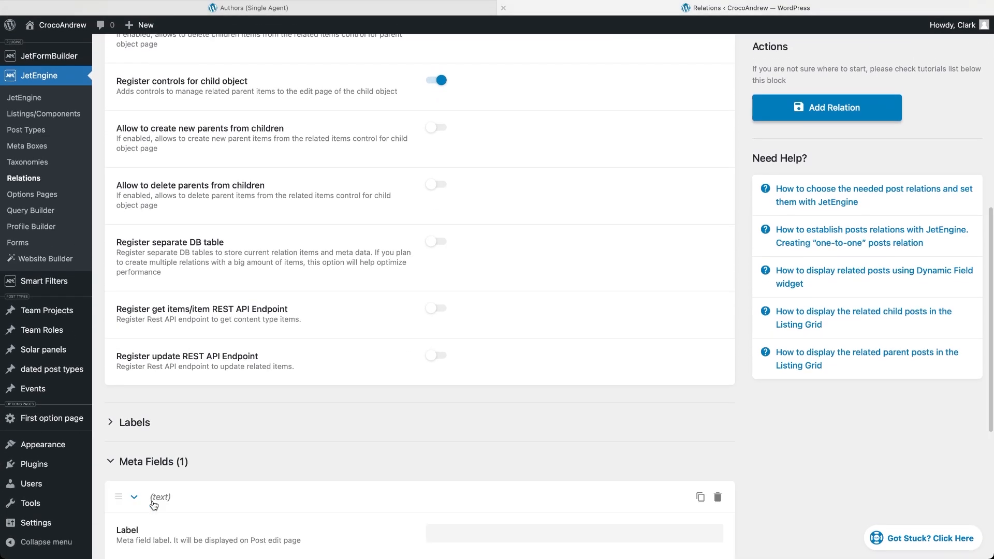
scroll(325, 516, "down", 5)
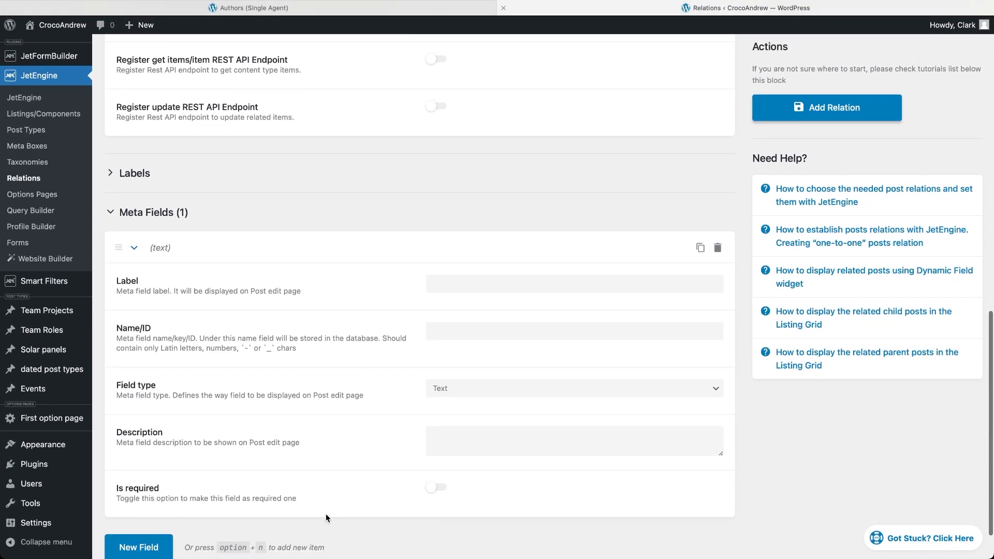
left_click(473, 284)
type("Skill Level")
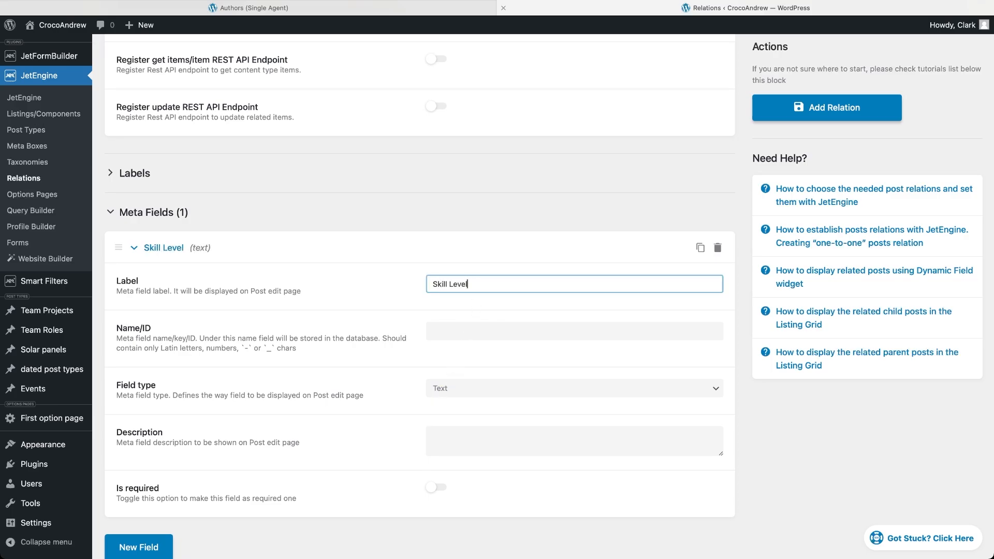
left_click(834, 109)
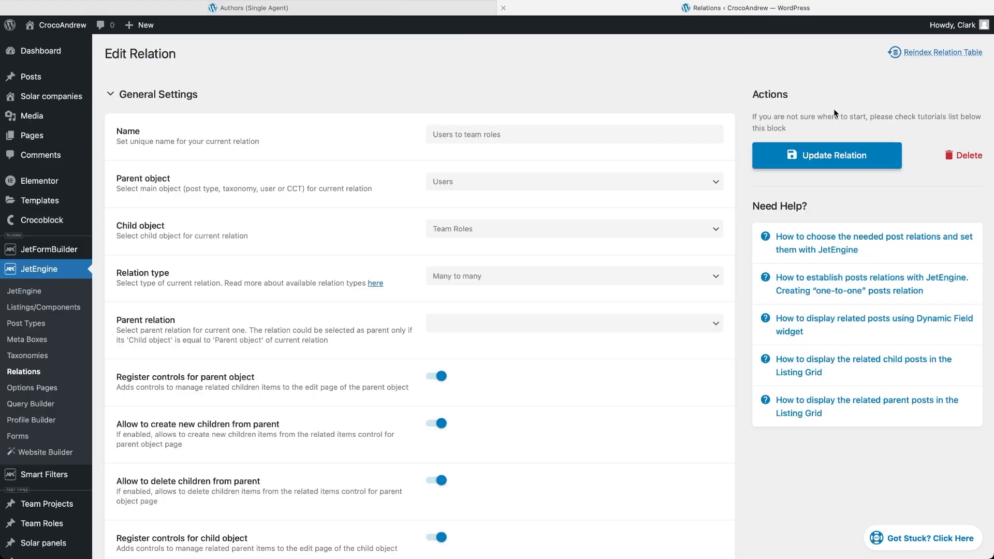
Start another JetEngine relation and name it "Roles to projects"
left_click(18, 374)
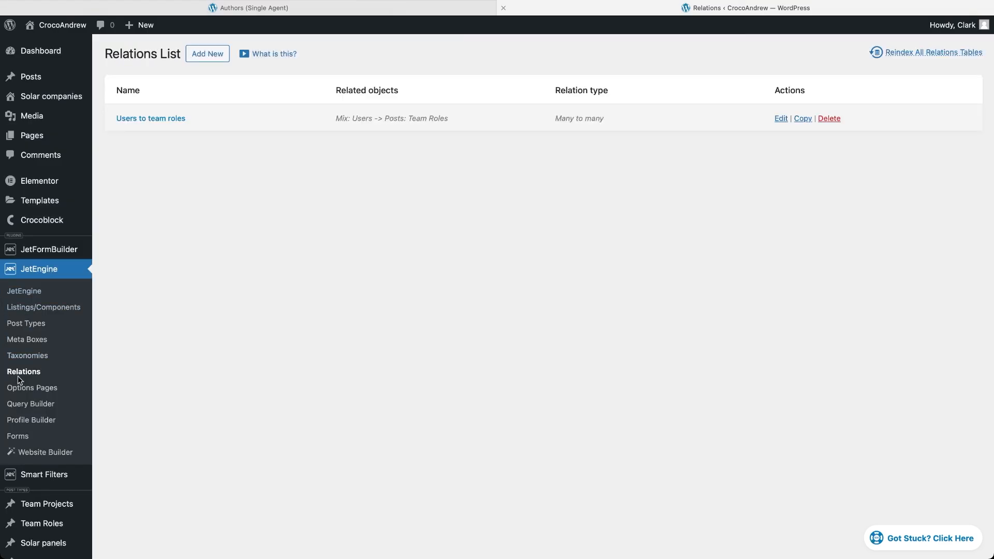
left_click(203, 55)
left_click(446, 133)
type("Roles to projects")
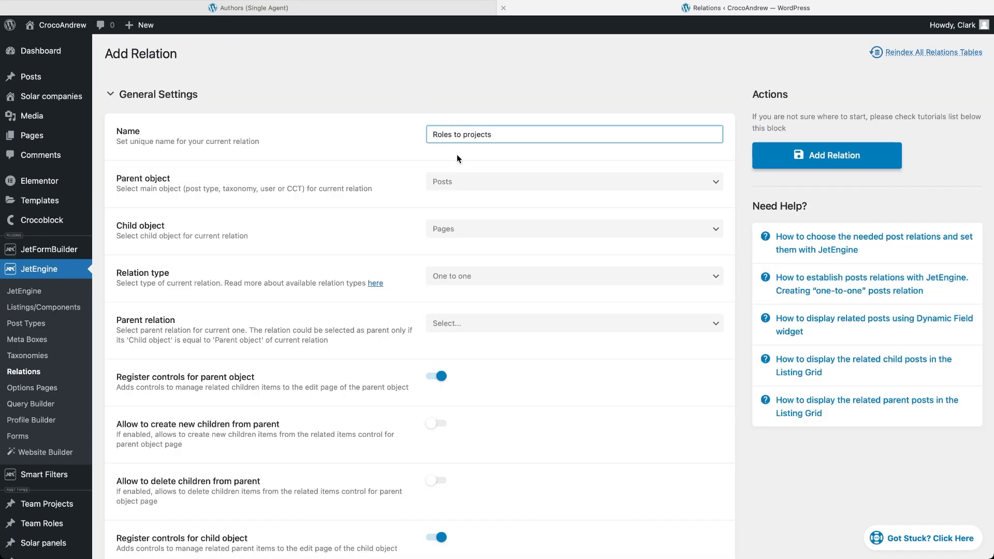
Set the new relation's parent object to Team Roles and its child object to Team Projects
left_click(463, 183)
left_click(499, 533)
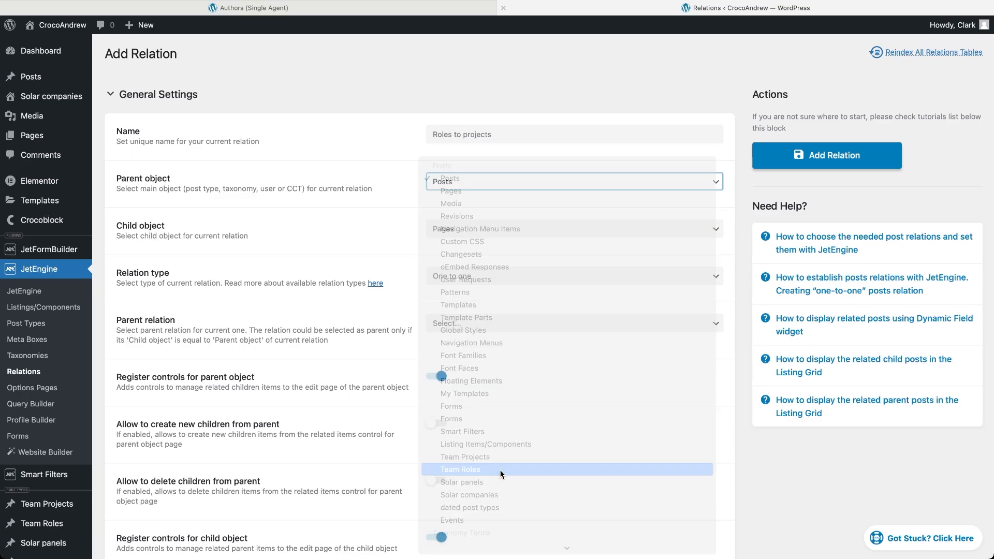
left_click(494, 229)
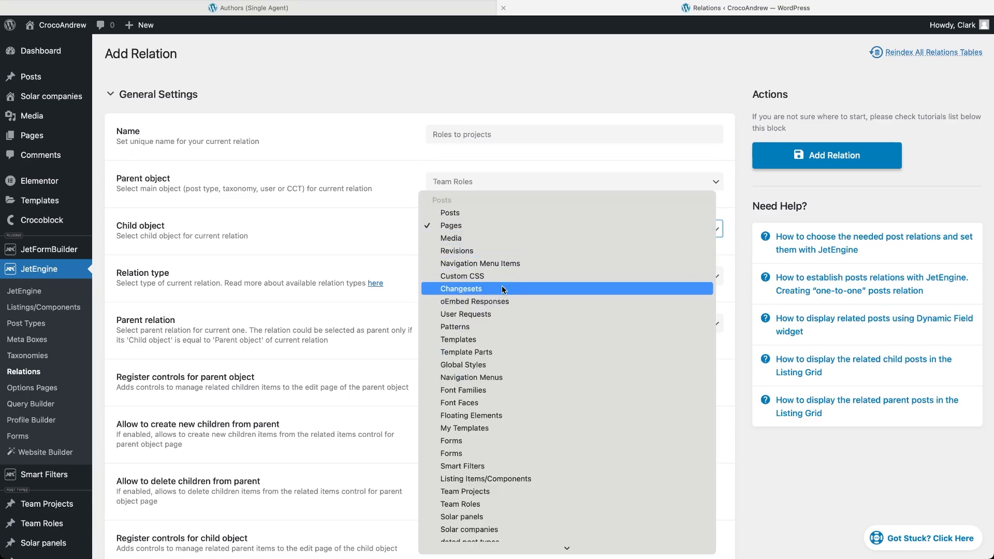
left_click(502, 491)
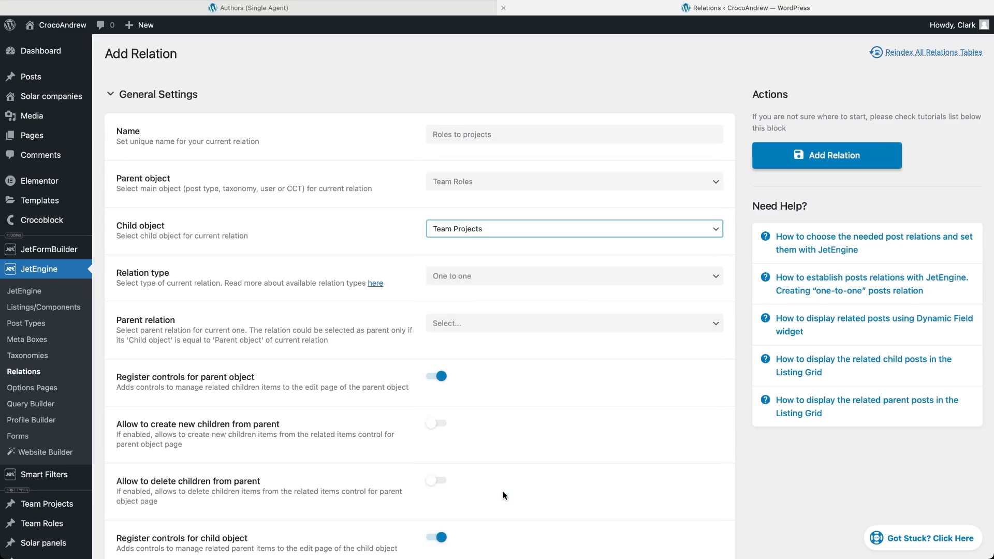
Make the roles-to-projects relation Many to many and choose "Users to team roles" as its parent relation
left_click(449, 276)
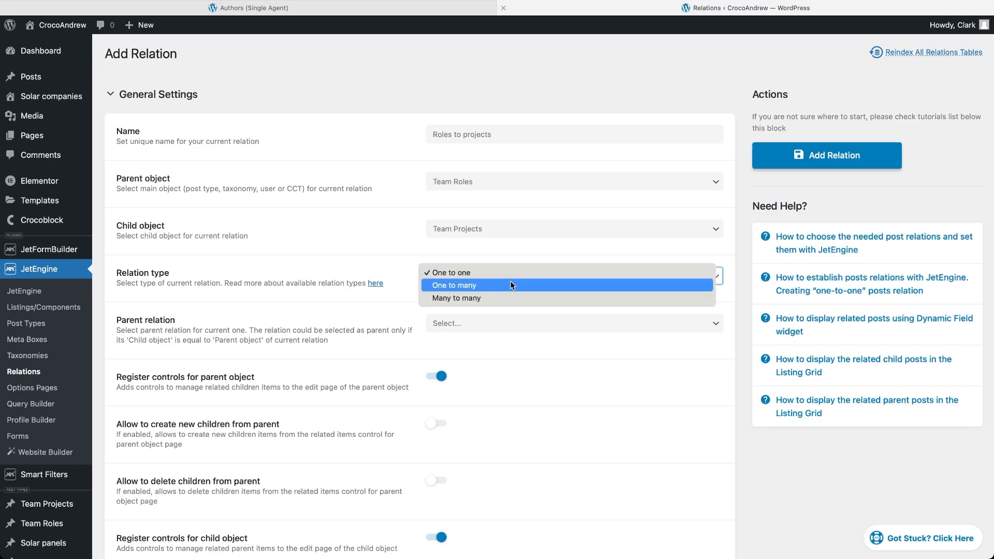
left_click(509, 299)
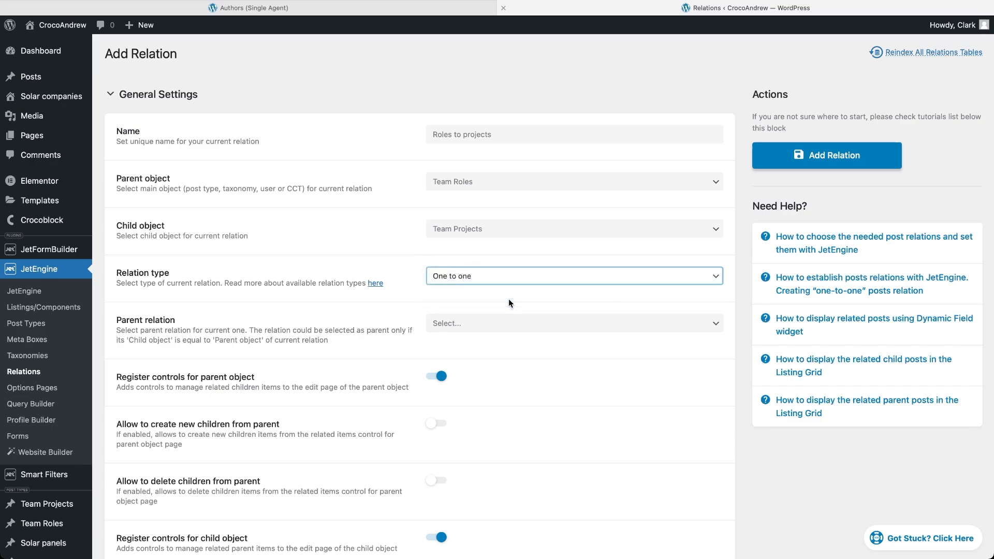
left_click(509, 326)
left_click(507, 334)
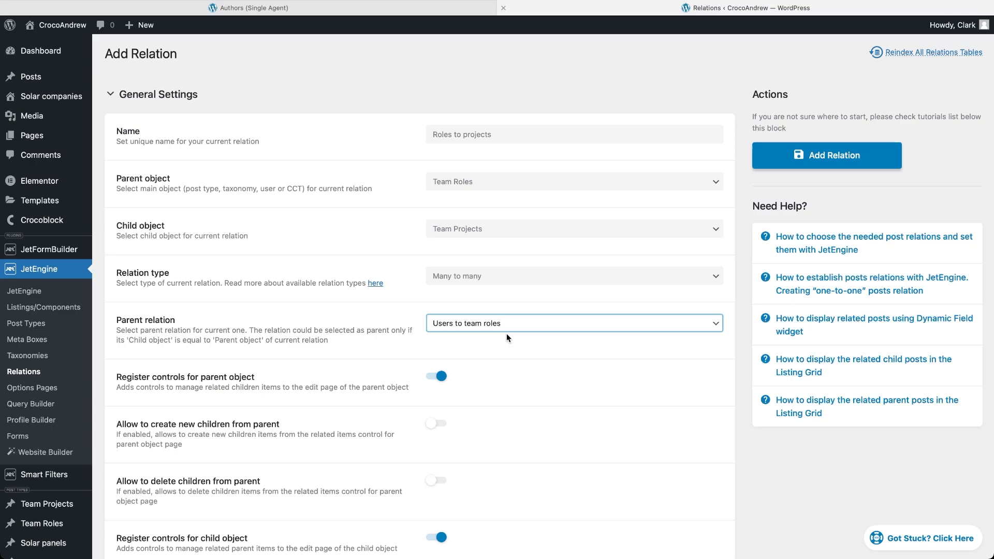
Allow creating and deleting children from the parent, and parents from the children, in the roles-to-projects relation
left_click(441, 424)
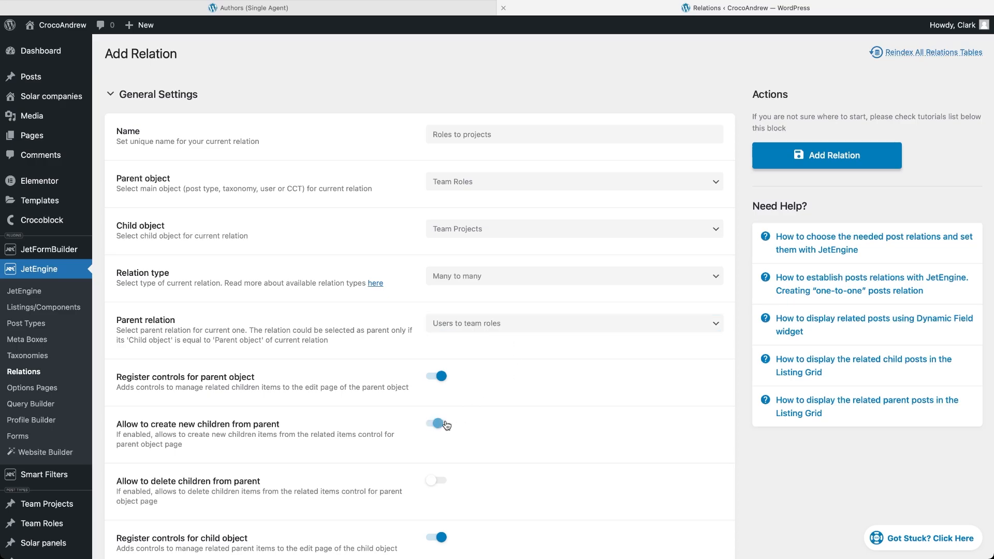
left_click(440, 485)
scroll(470, 505, "down", 5)
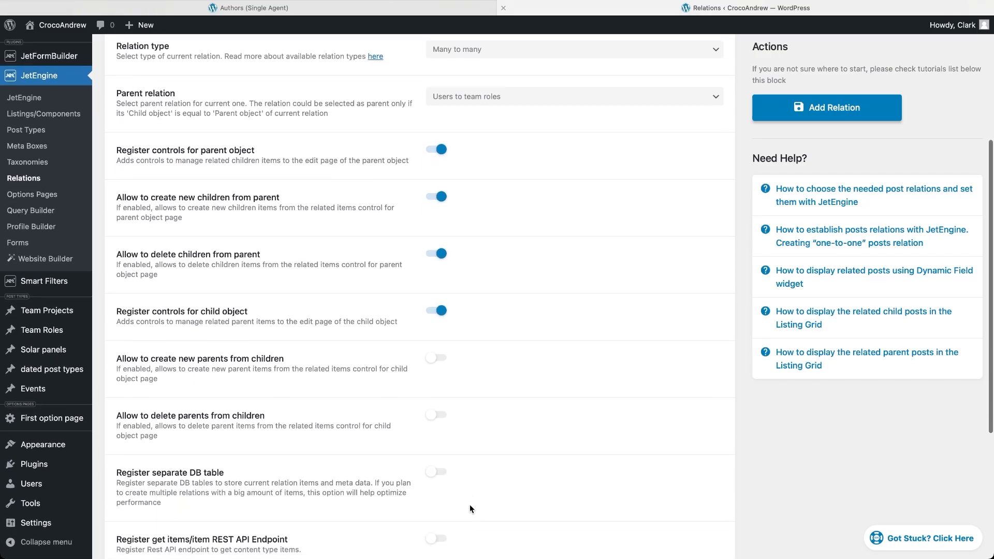
left_click(447, 329)
left_click(442, 385)
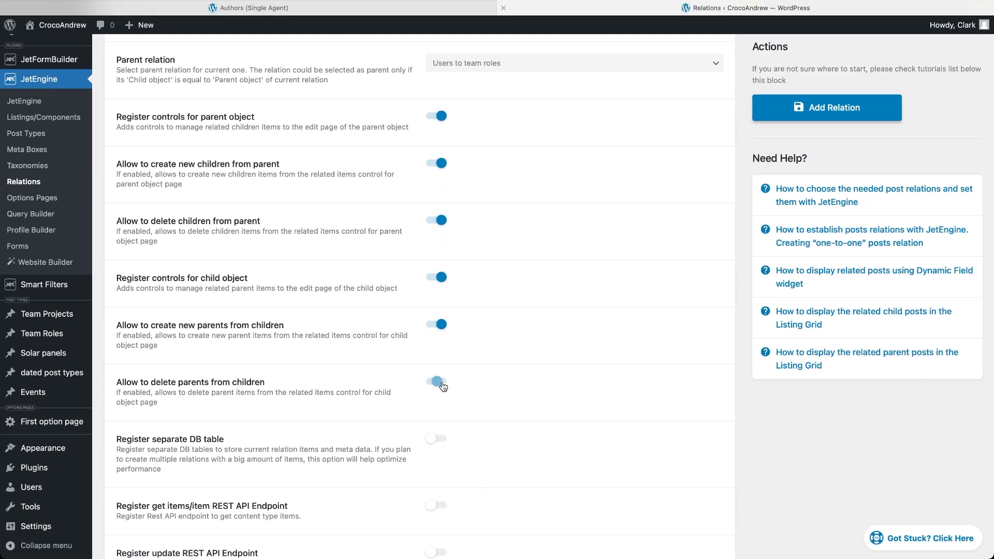
Add a meta field labelled "Start date" with field type Date to the roles-to-projects relation
scroll(513, 489, "down", 5)
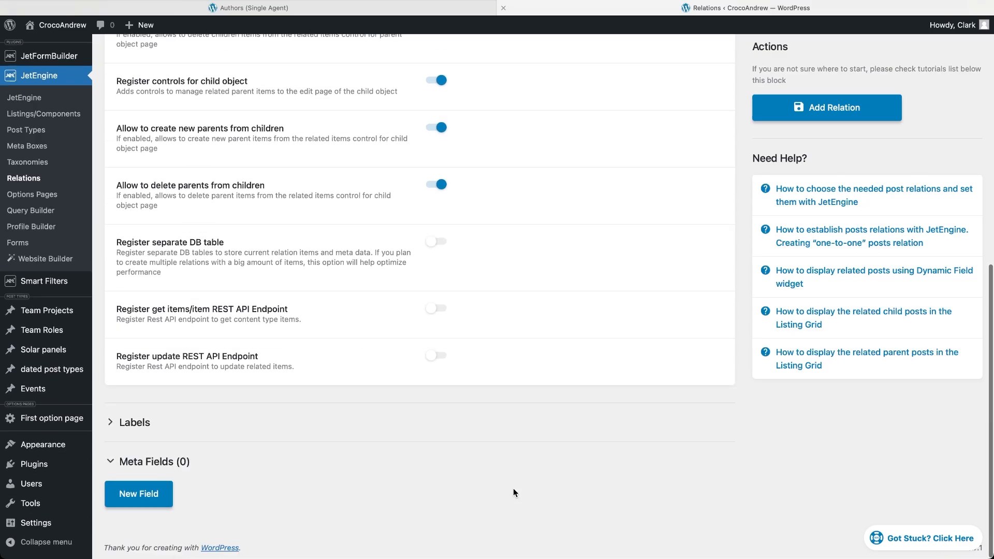
left_click(156, 494)
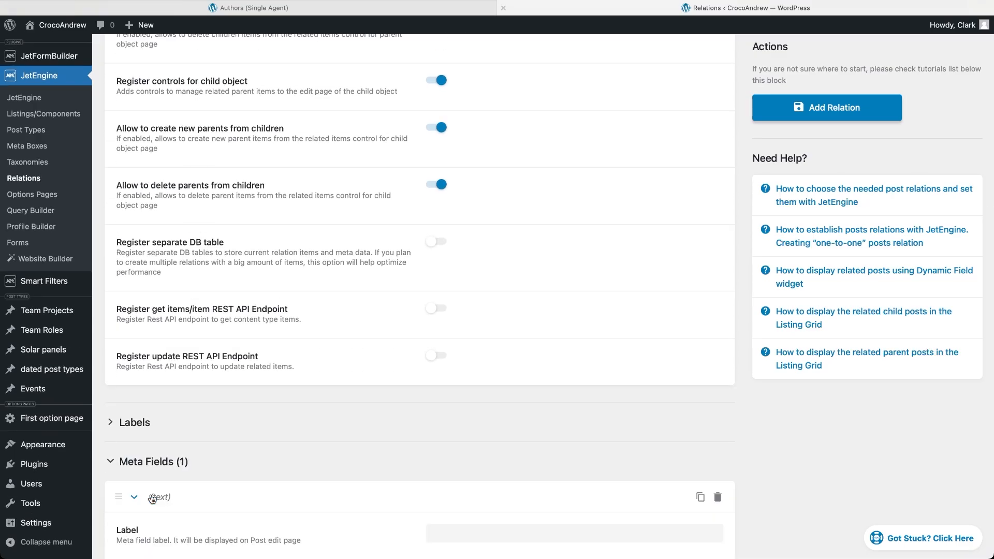
scroll(312, 511, "down", 6)
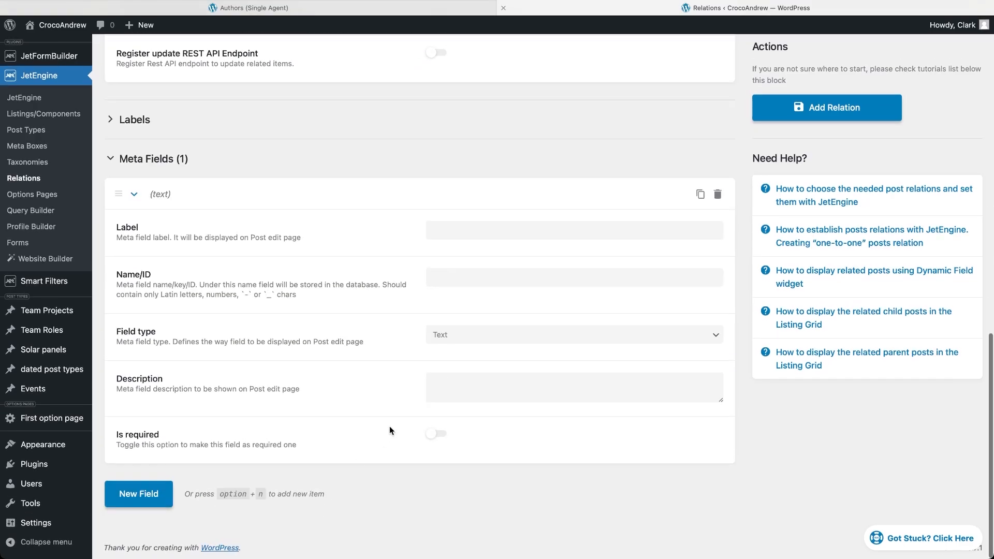
left_click(495, 226)
type("Start date")
left_click(582, 333)
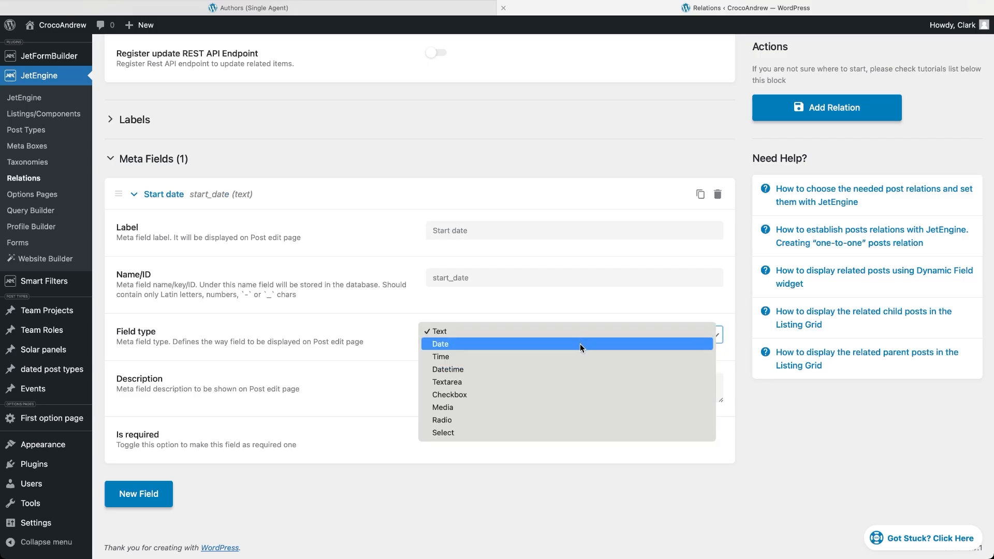
left_click(580, 343)
Add a second meta field labelled "End date" with field type Date to the relation
left_click(156, 544)
scroll(159, 547, "down", 1)
scroll(159, 548, "down", 4)
left_click(456, 375)
type("End date")
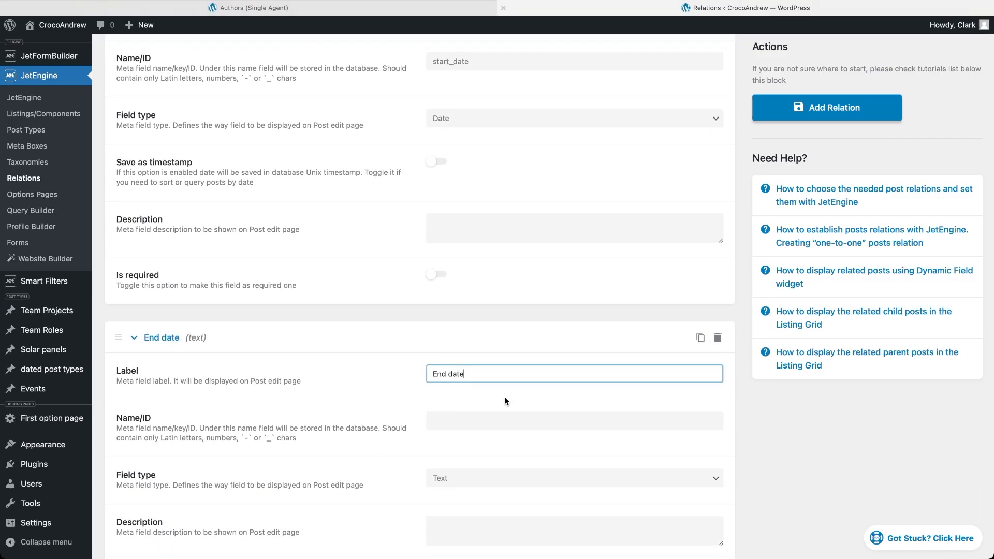
left_click(537, 476)
left_click(536, 486)
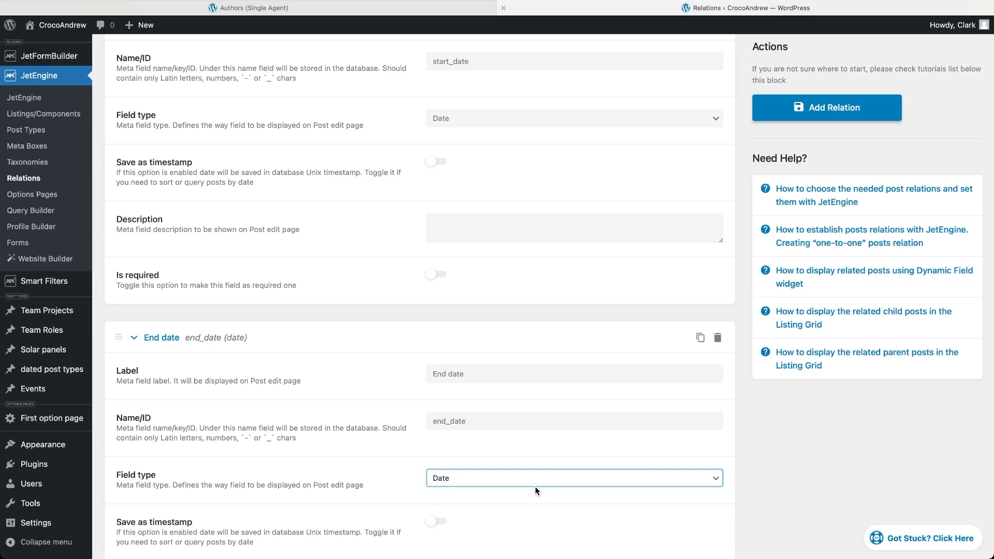
Add a third meta field labelled "Task assigned" with field type Textarea
scroll(536, 486, "down", 4)
left_click(139, 496)
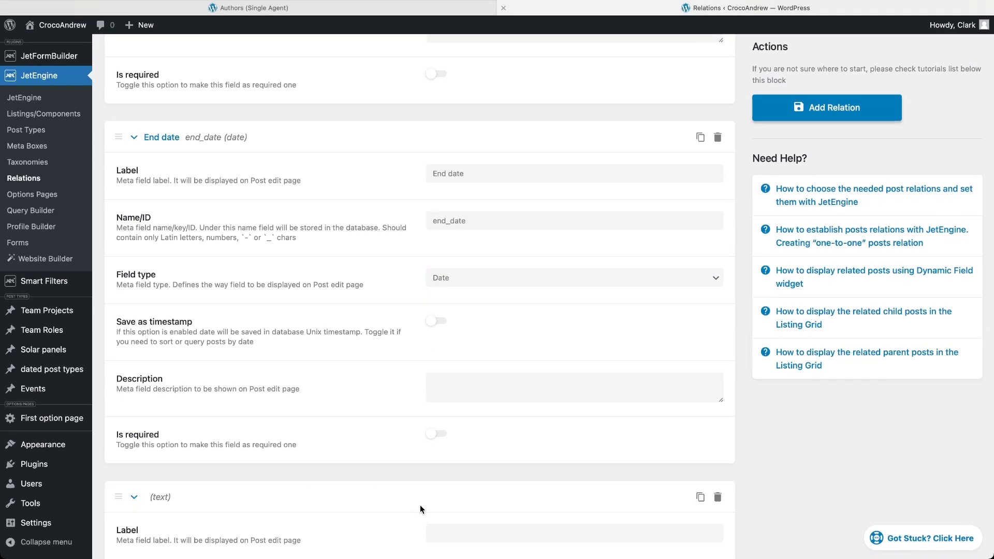
scroll(420, 505, "down", 5)
left_click(466, 298)
type("Task assigned")
left_click(504, 403)
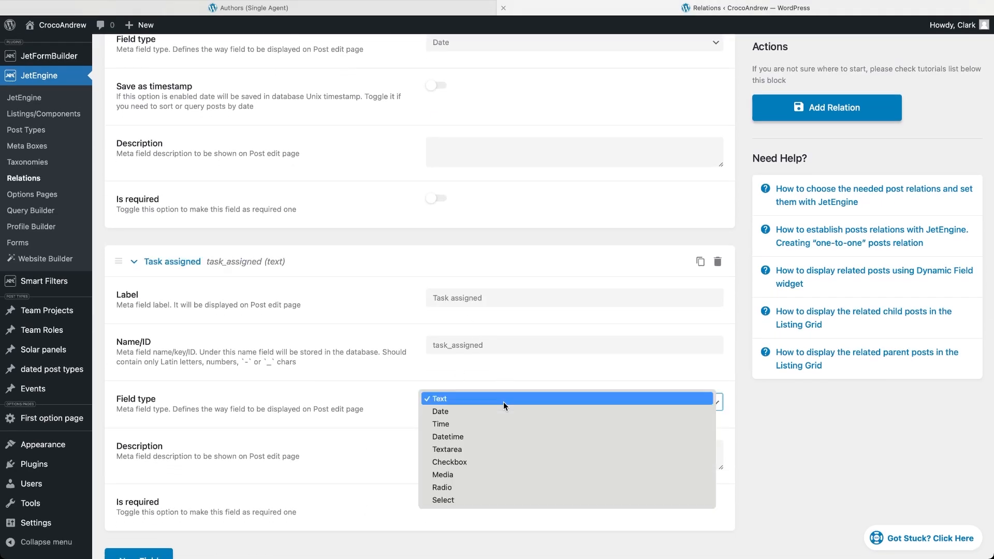
left_click(497, 448)
Add a Textarea meta field labelled "Progress notes" and save the roles-to-projects relation
scroll(495, 450, "down", 2)
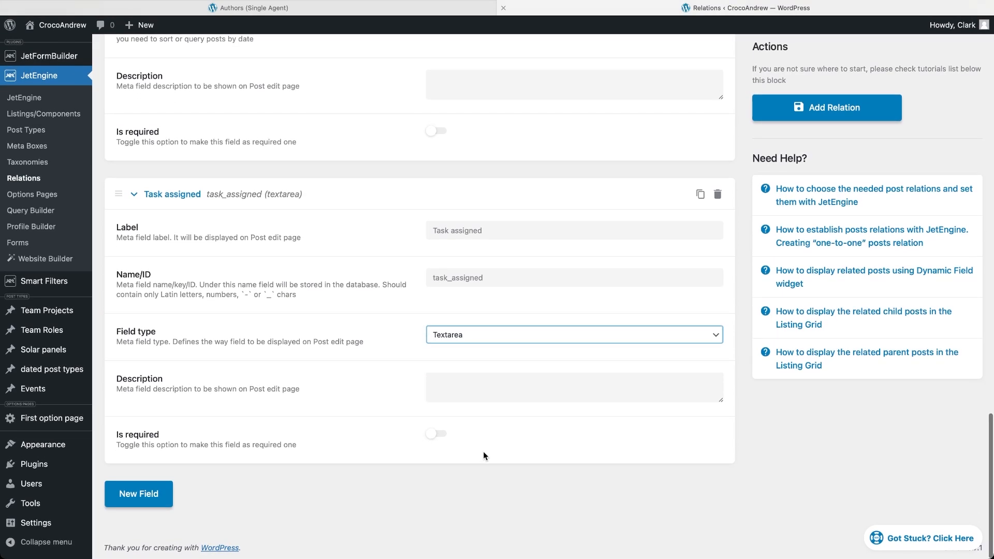
left_click(139, 494)
scroll(365, 511, "down", 6)
left_click(502, 230)
type("Progress notes")
left_click(518, 335)
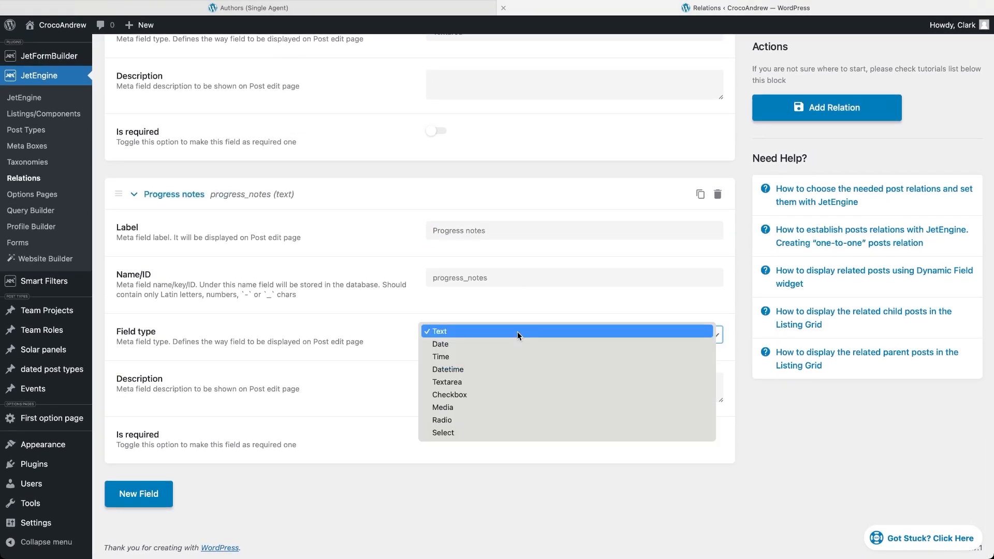
left_click(506, 381)
left_click(808, 117)
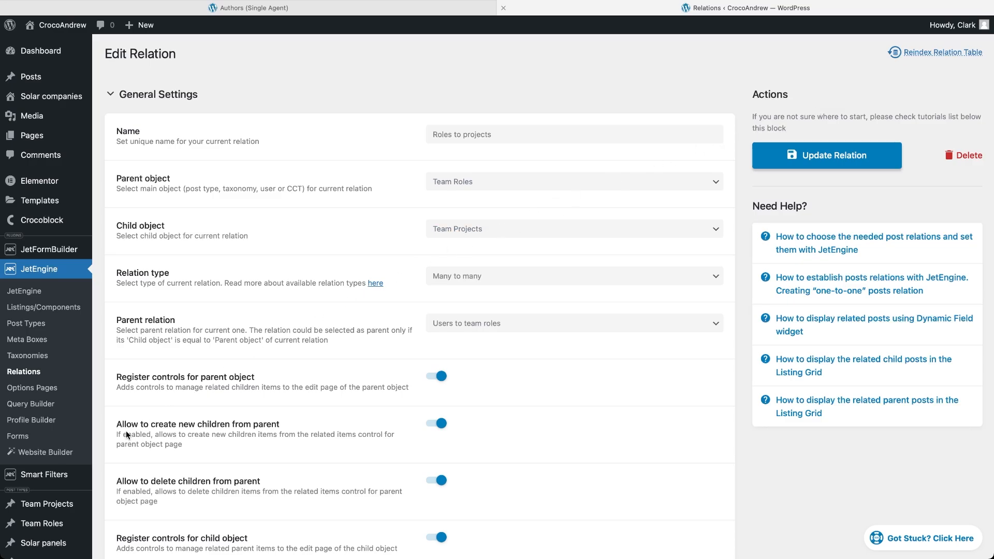
Open the edit page of the user with the Author role at the Children Team Roles section
scroll(69, 485, "down", 5)
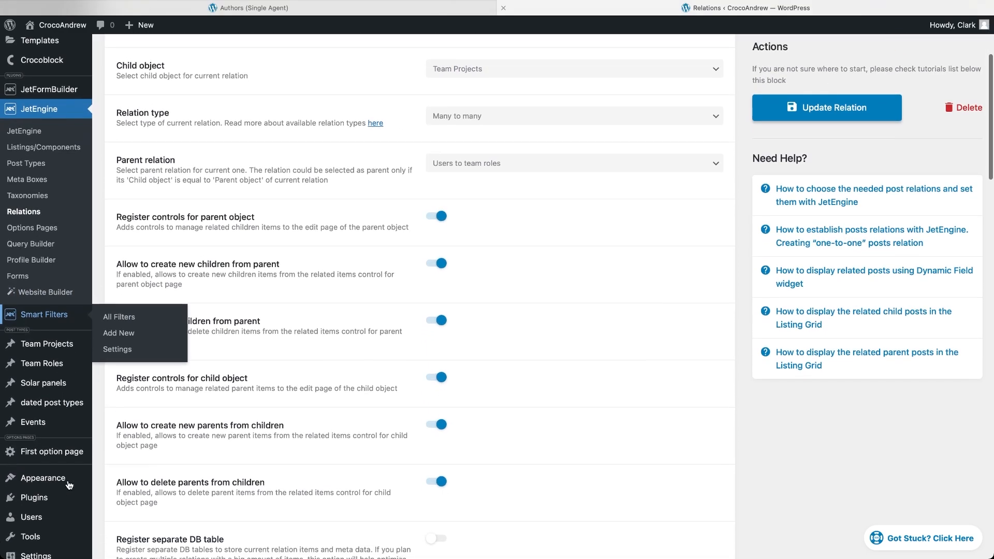
mouse_move(39, 456)
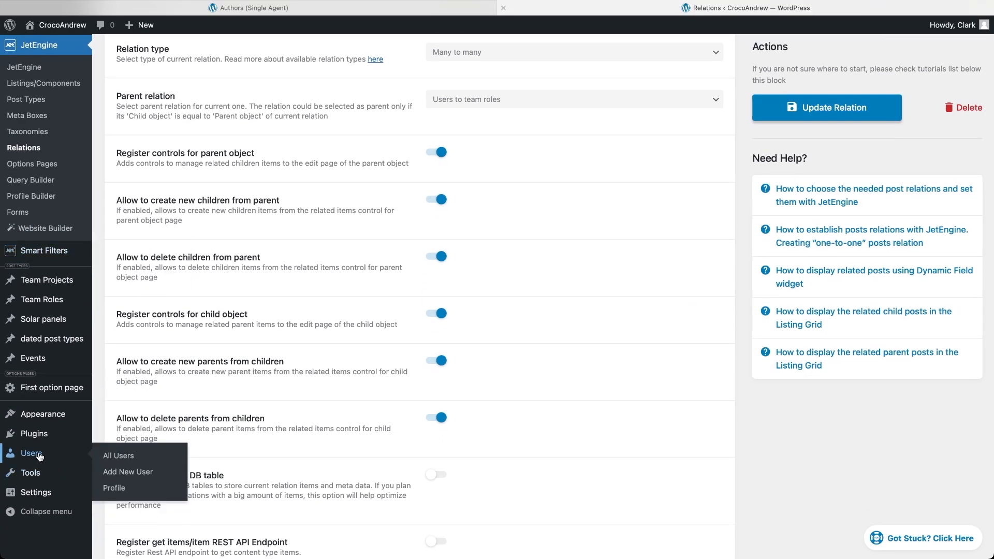
left_click(118, 456)
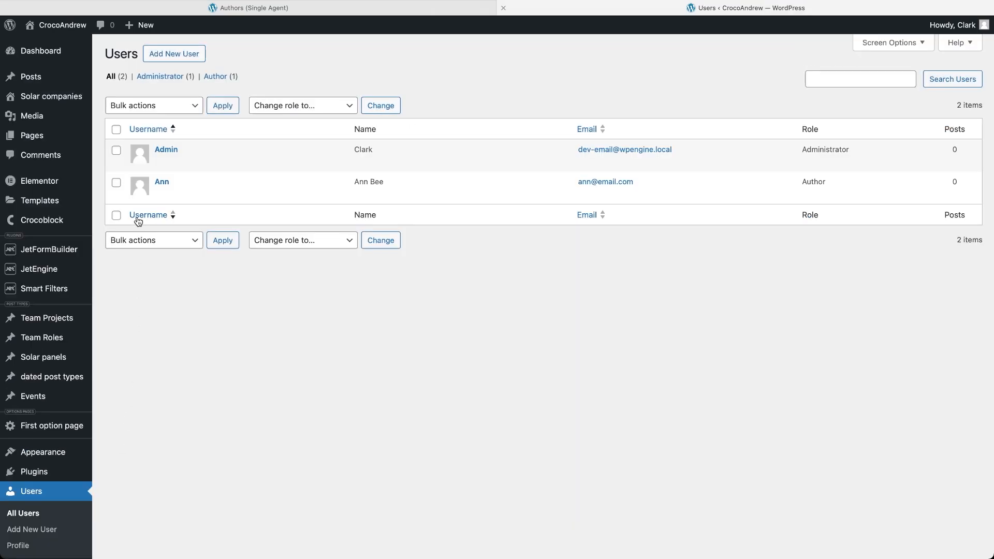
left_click(157, 181)
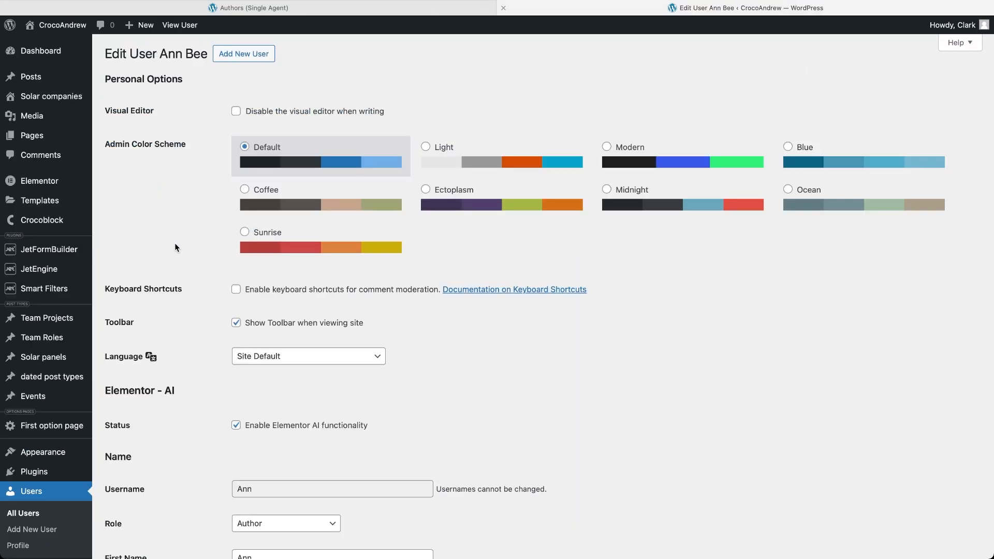
scroll(190, 413, "down", 15)
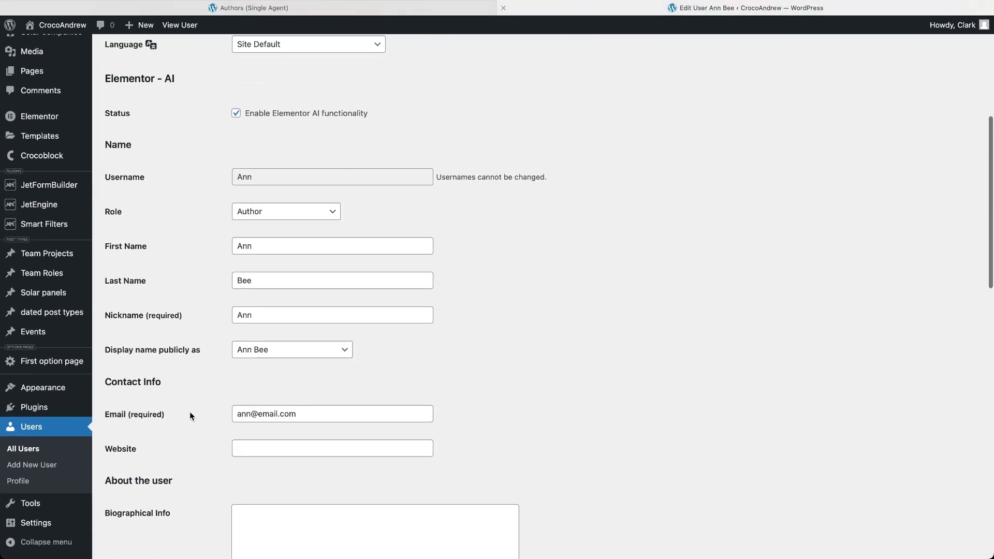
scroll(190, 412, "down", 3)
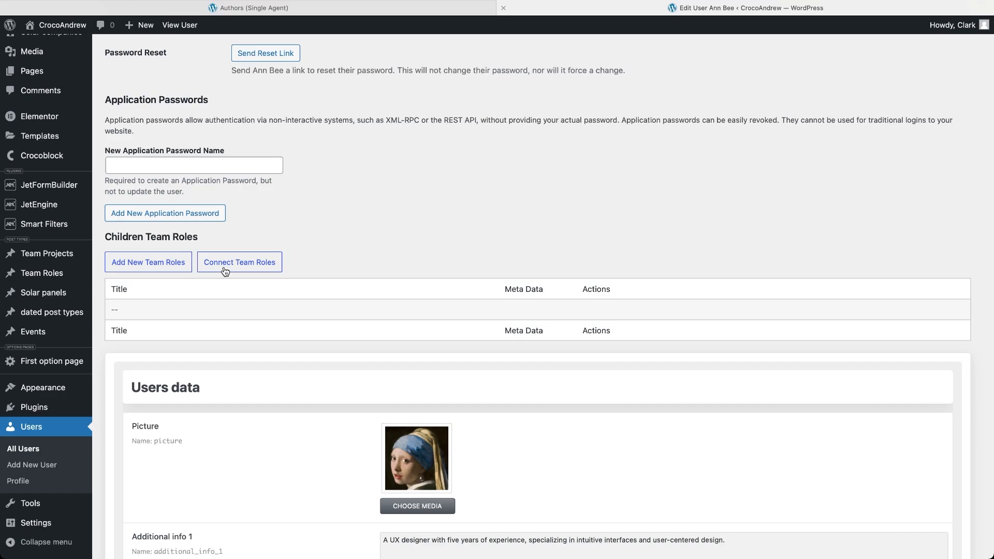
Create a new child team role titled "UX Designer" for this user
left_click(179, 273)
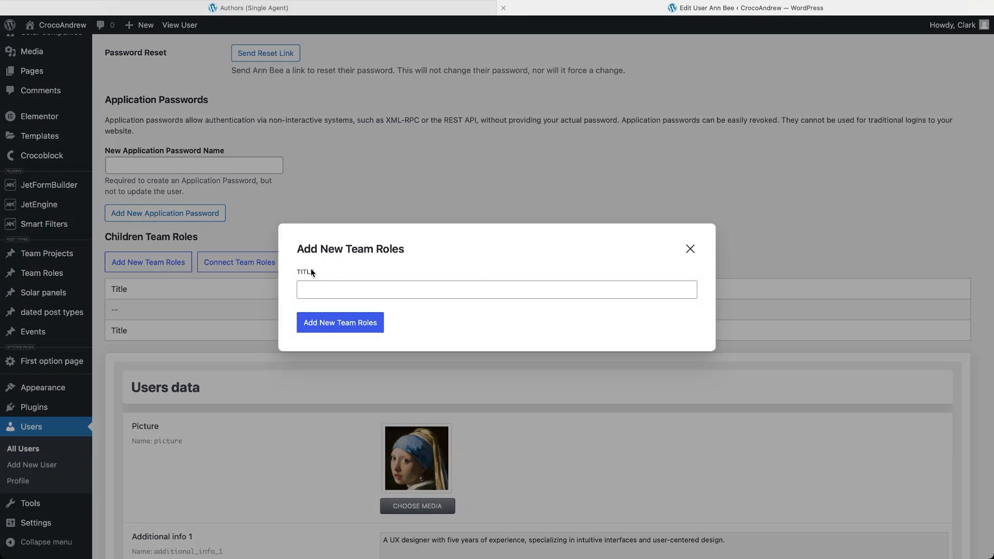
left_click(333, 289)
type("UX Designer")
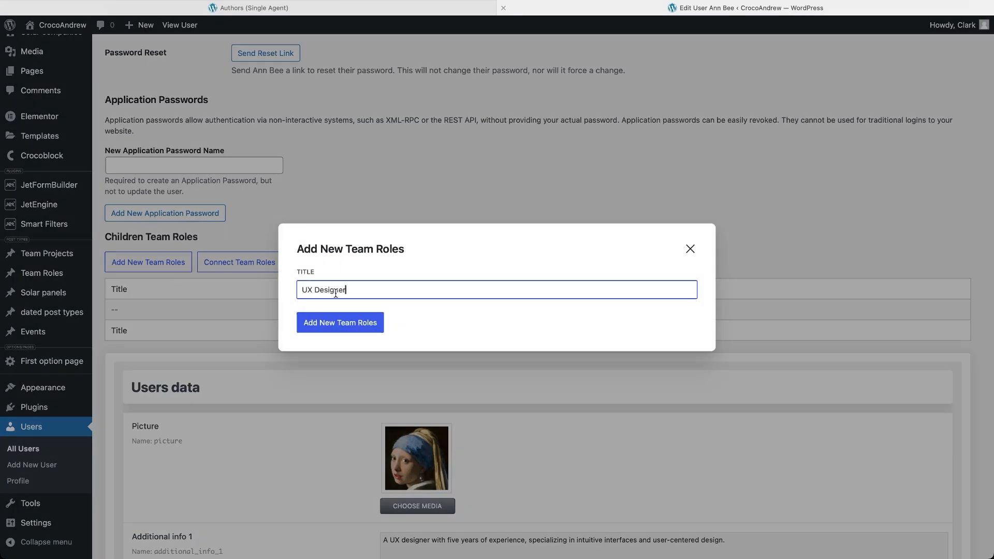
left_click(344, 324)
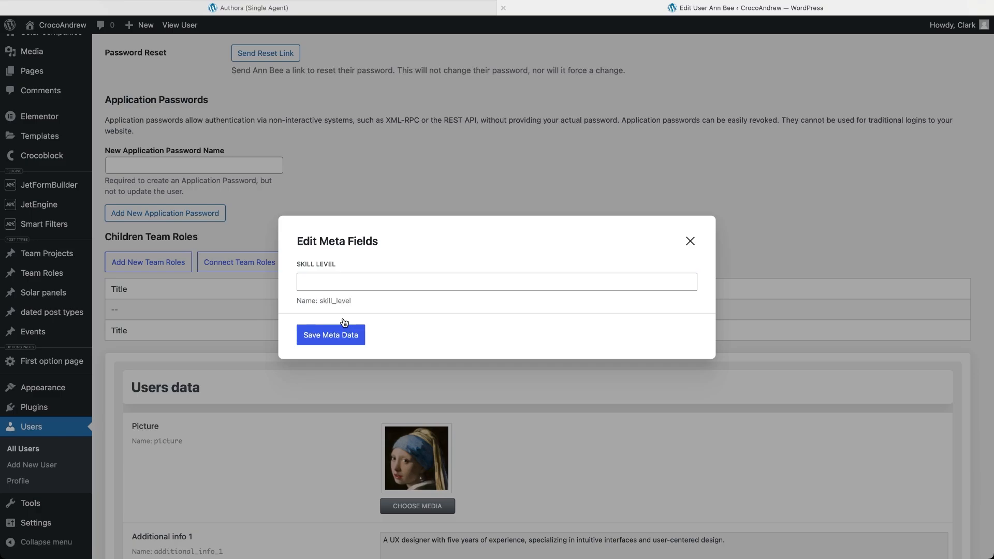
Set the UX Designer relation's skill level to "Advanced" and save the meta data
left_click(373, 282)
type("Advanced")
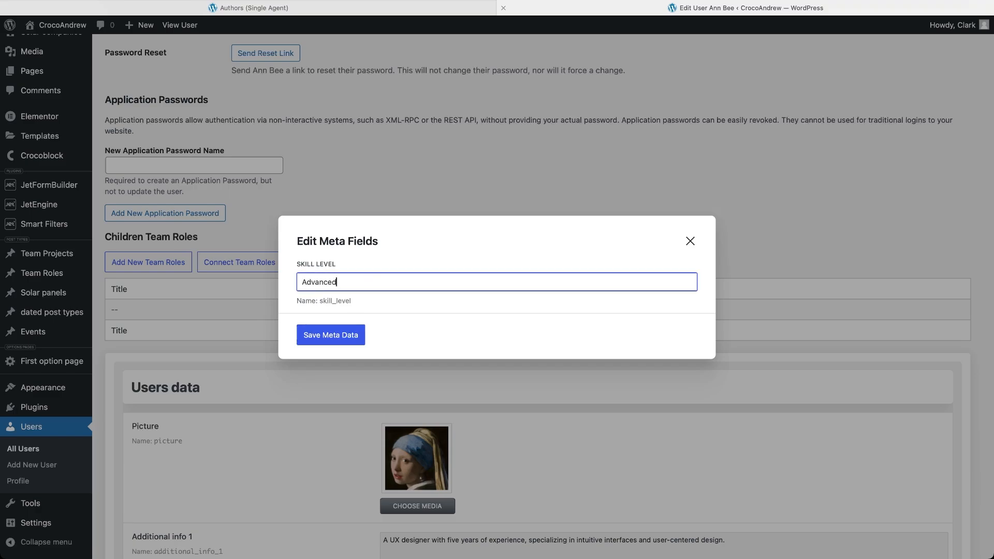
left_click(351, 337)
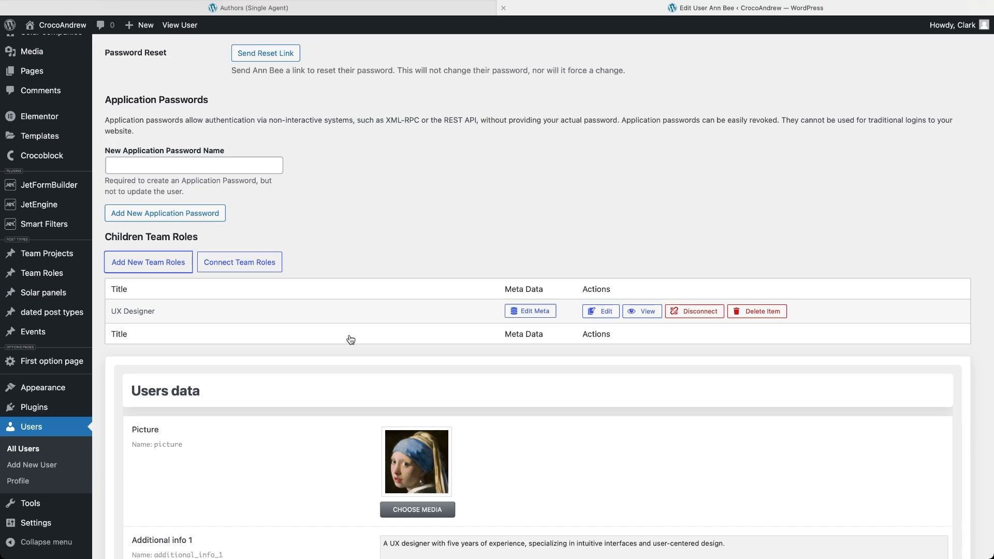
Save the UX Designer role with description "Focuses on user research, wireframing, and designing intuitive interfaces for a seamless user experience."
left_click(600, 316)
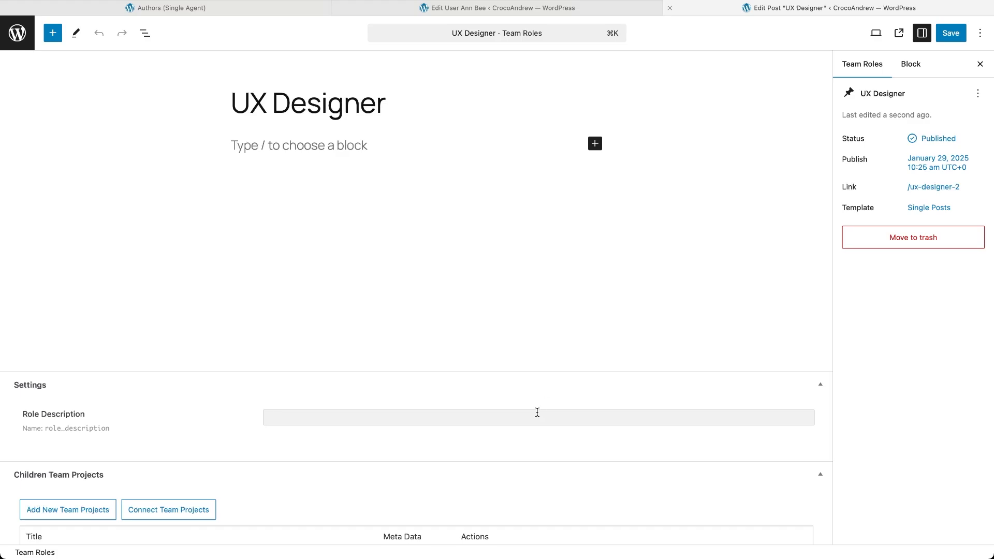
left_click(535, 418)
type("Focuses on user research, wireframing, and designing intuitive interfaces for a seamless user experience.")
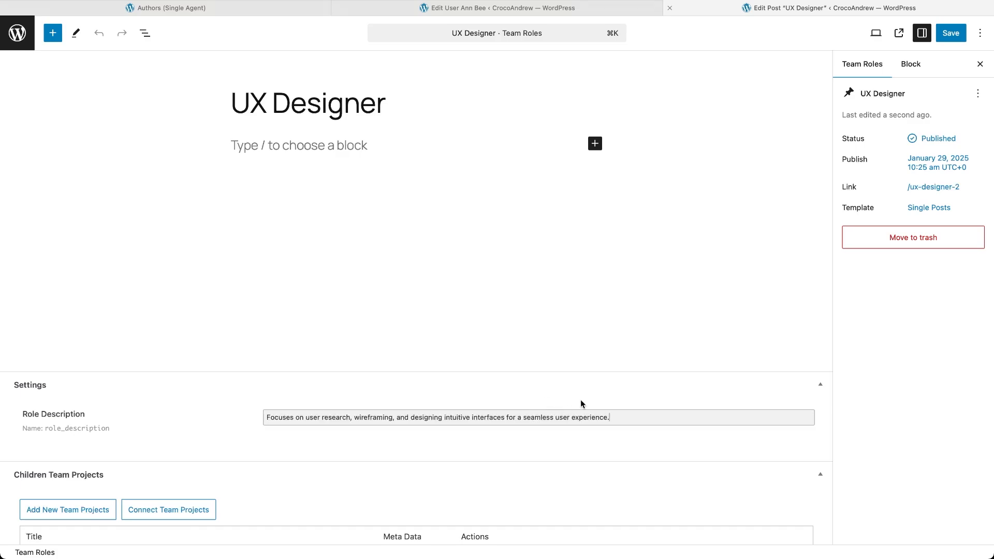
left_click(951, 33)
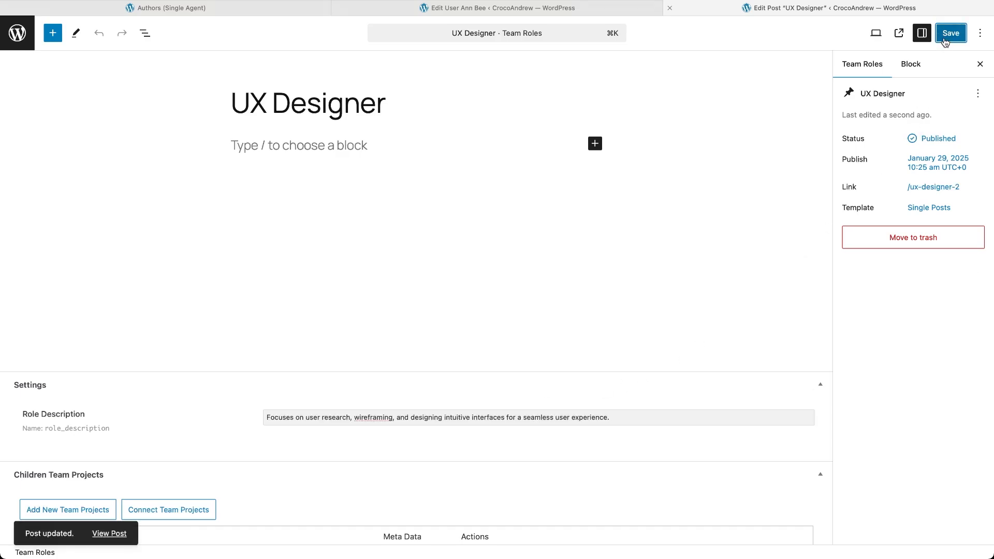
left_click(670, 8)
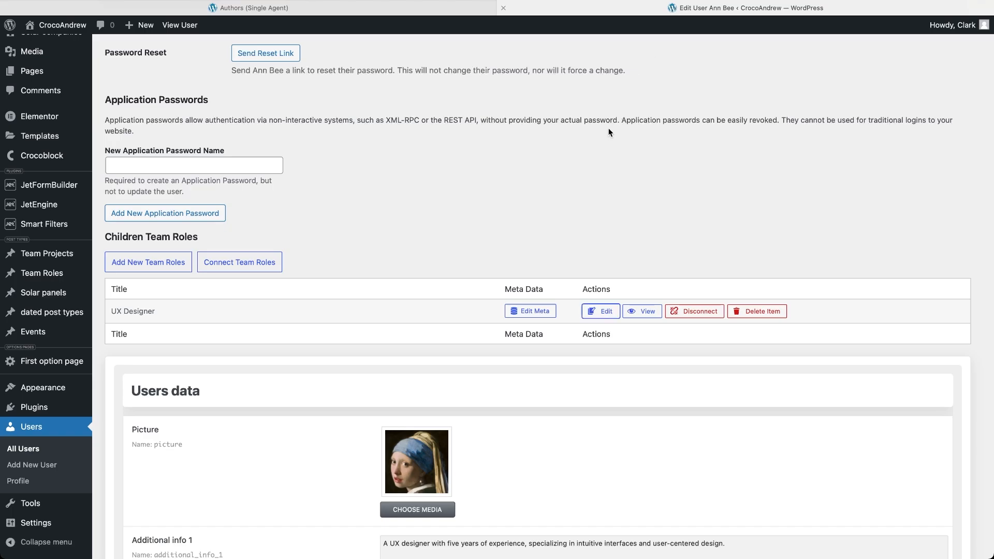
scroll(318, 402, "down", 4)
left_click(148, 502)
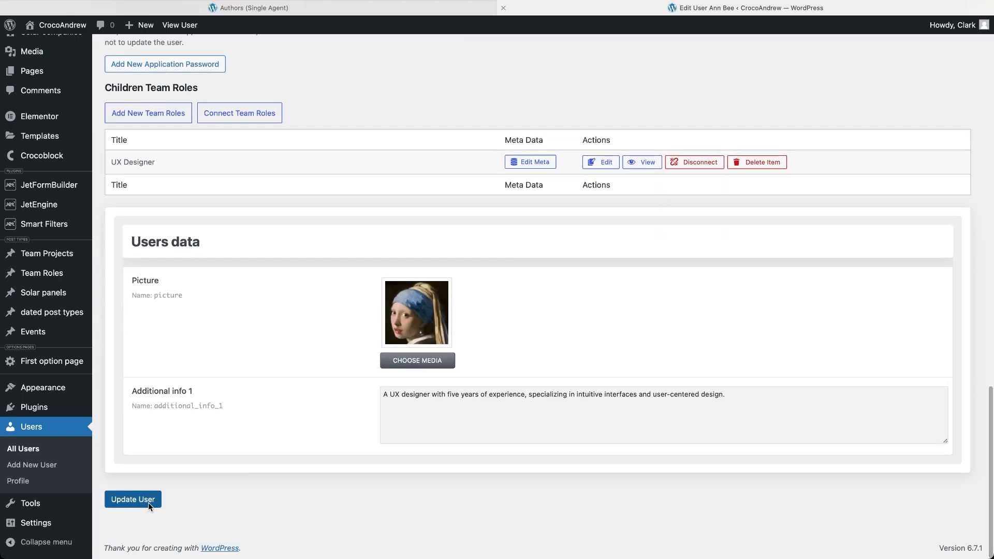
left_click(83, 494)
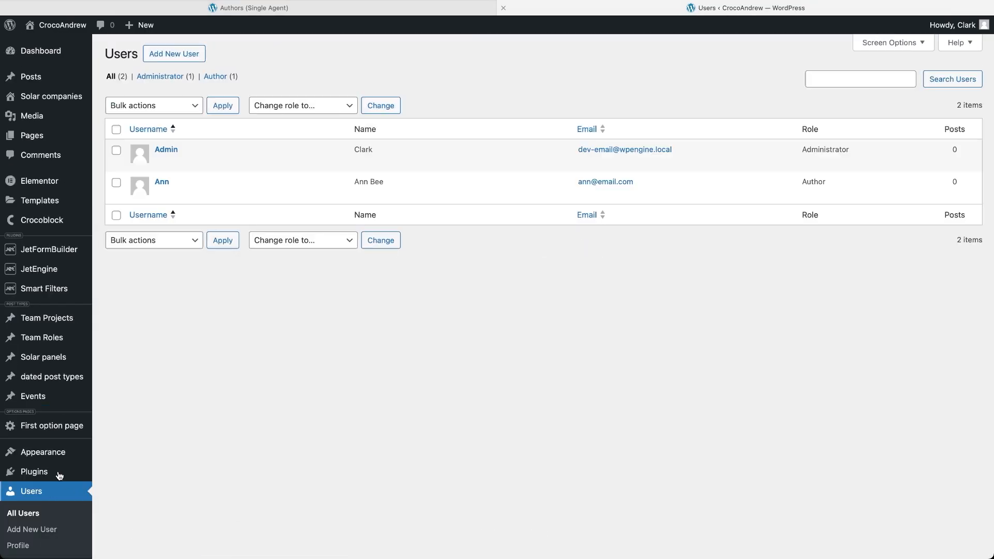
left_click(158, 151)
scroll(184, 319, "down", 15)
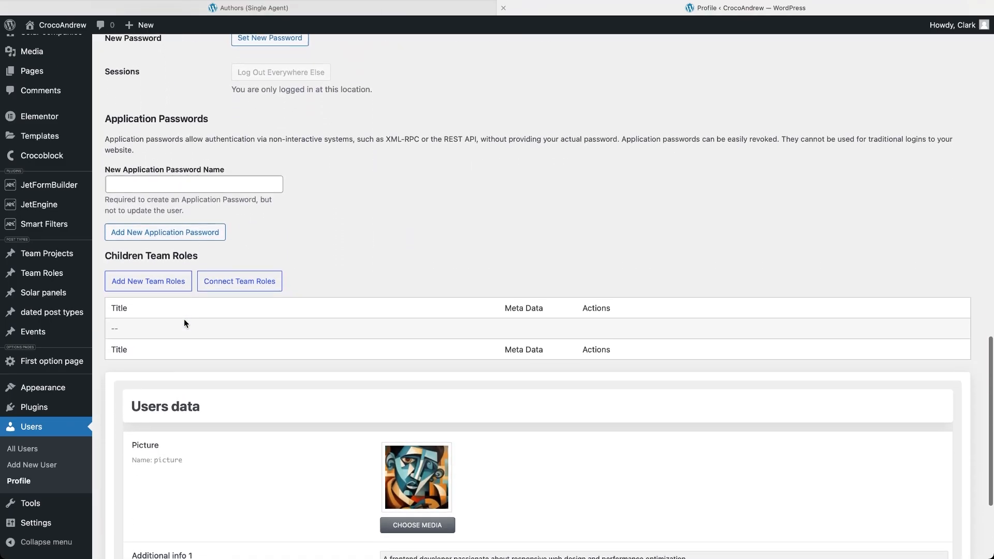
Create a child team role titled "Frontend Developer" for the Administrator and save its skill level as "Expert"
left_click(171, 284)
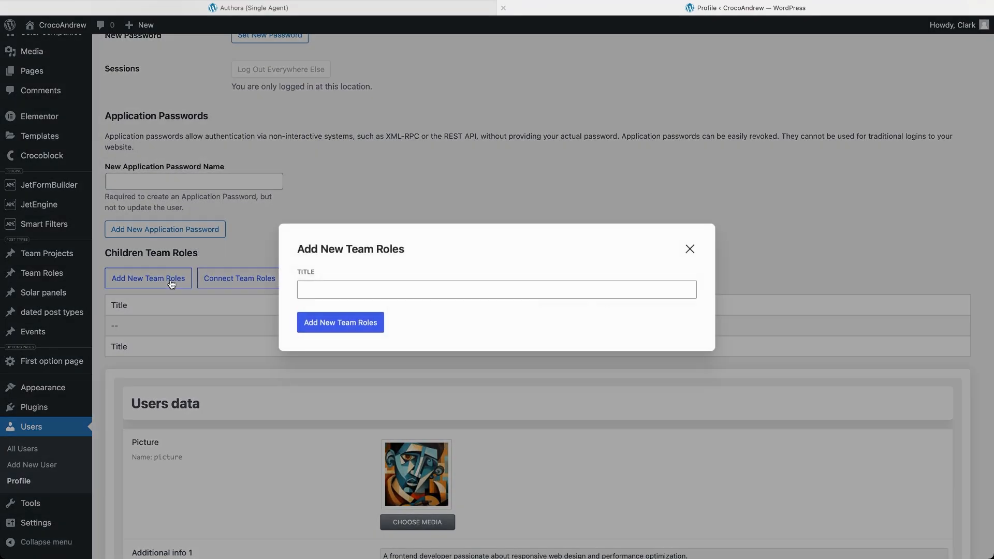
left_click(301, 291)
type("Frontend Developer")
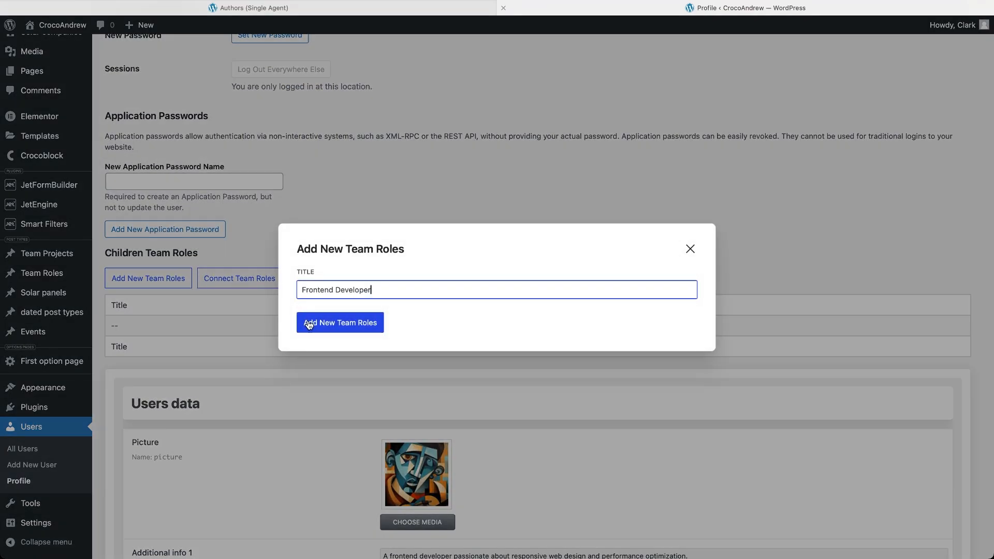
left_click(310, 323)
left_click(339, 288)
type("Expert")
left_click(346, 336)
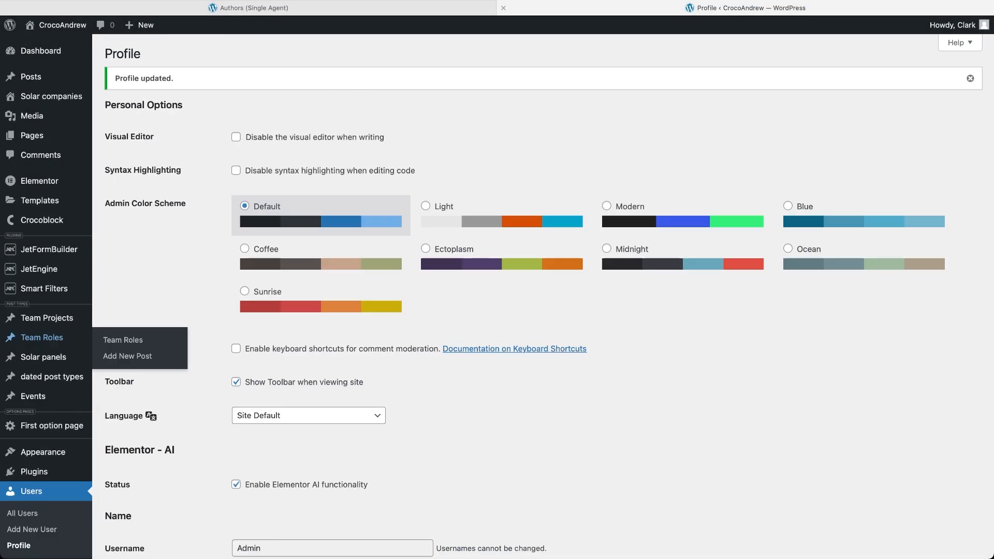
Open the Administrator's Frontend Developer role for editing at its Children Team Projects section
scroll(179, 445, "down", 6)
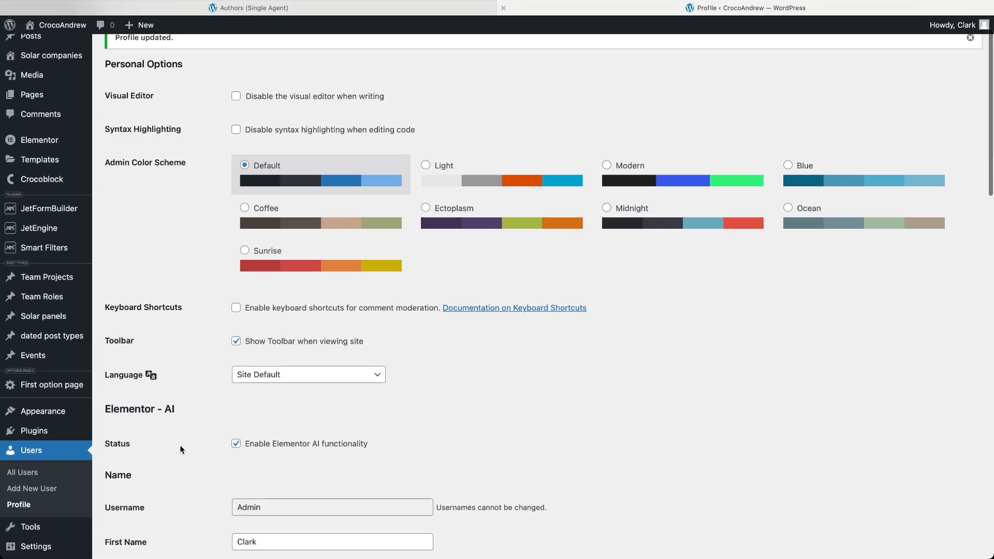
scroll(181, 448, "down", 12)
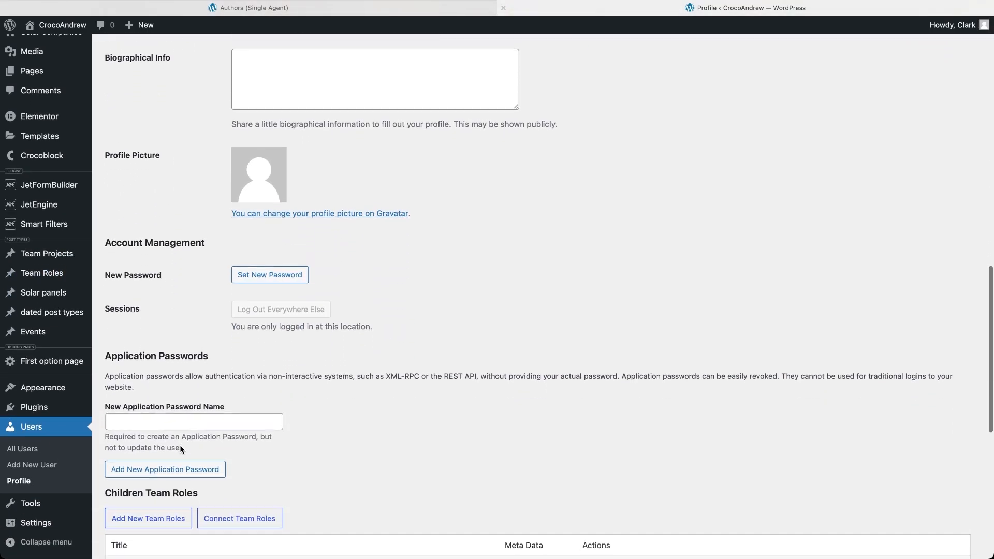
scroll(180, 448, "down", 2)
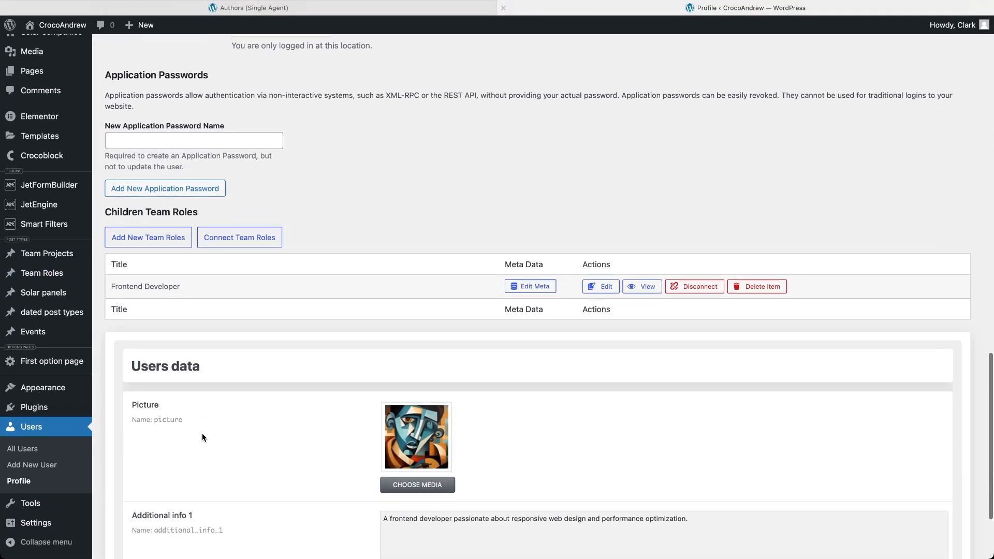
left_click(604, 289)
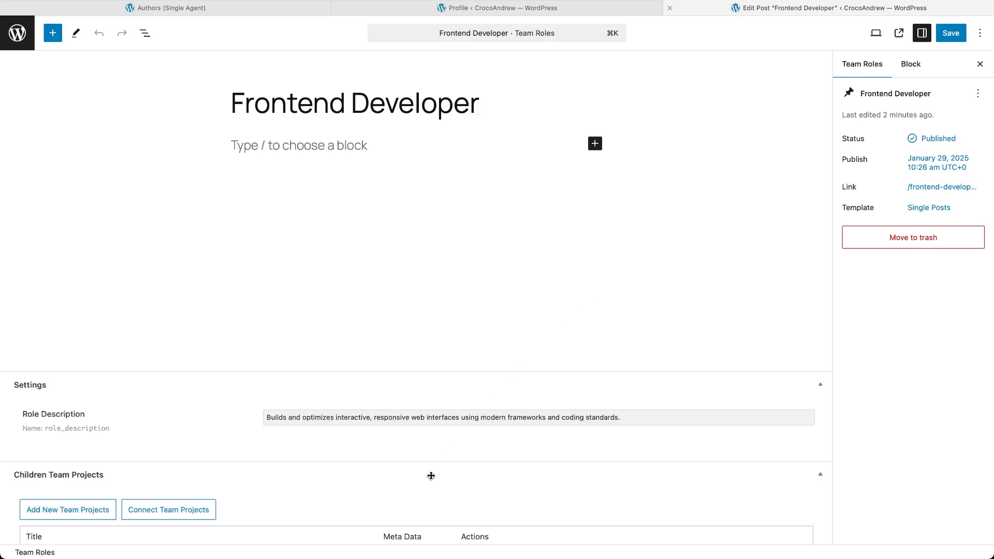
scroll(430, 474, "down", 4)
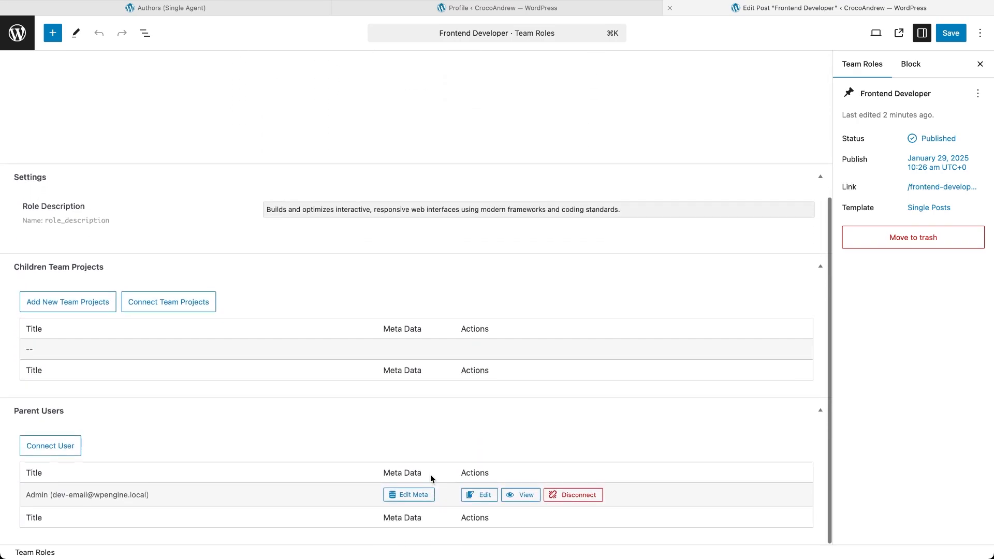
Create a new child team project titled "Collaboration Dashboard" for the Frontend Developer role
left_click(105, 311)
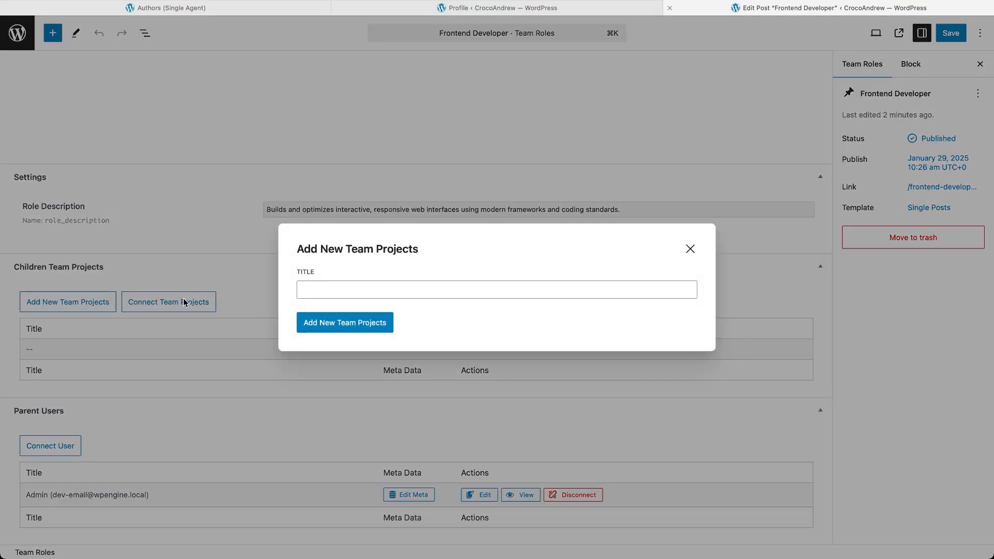
left_click(344, 284)
type("Collaboration Dashboard")
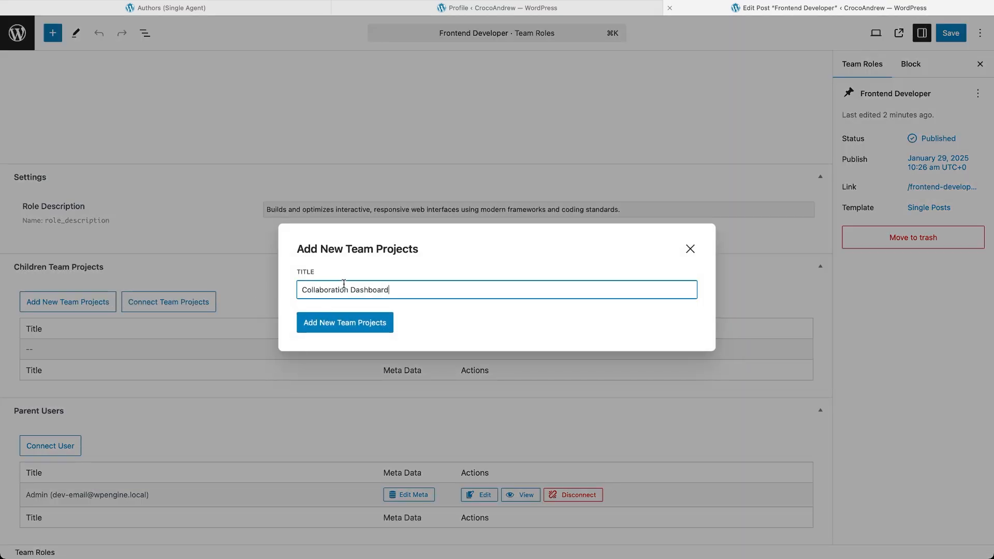
left_click(356, 326)
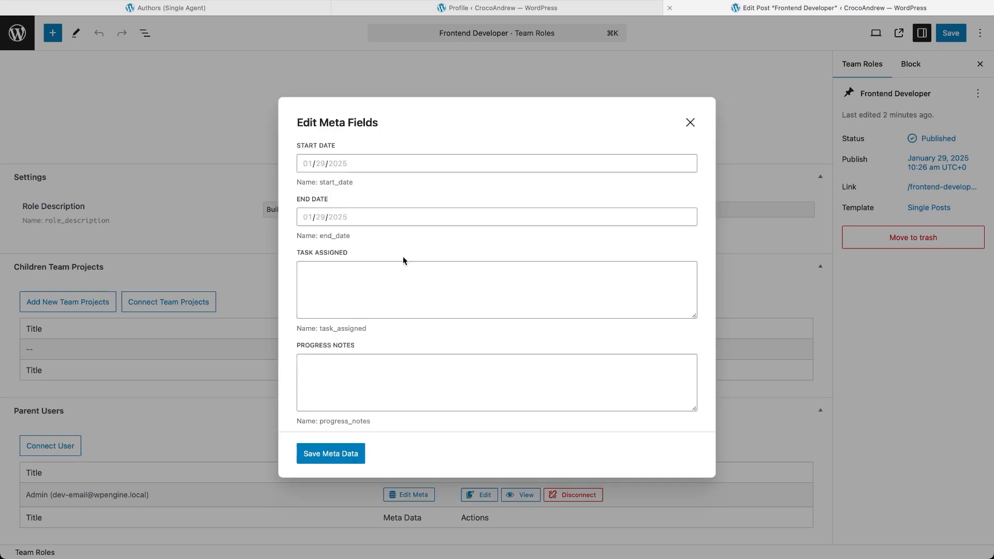
Set the Collaboration Dashboard's start date to 01/01/2025 and its end date to 01/16/2025
left_click(431, 163)
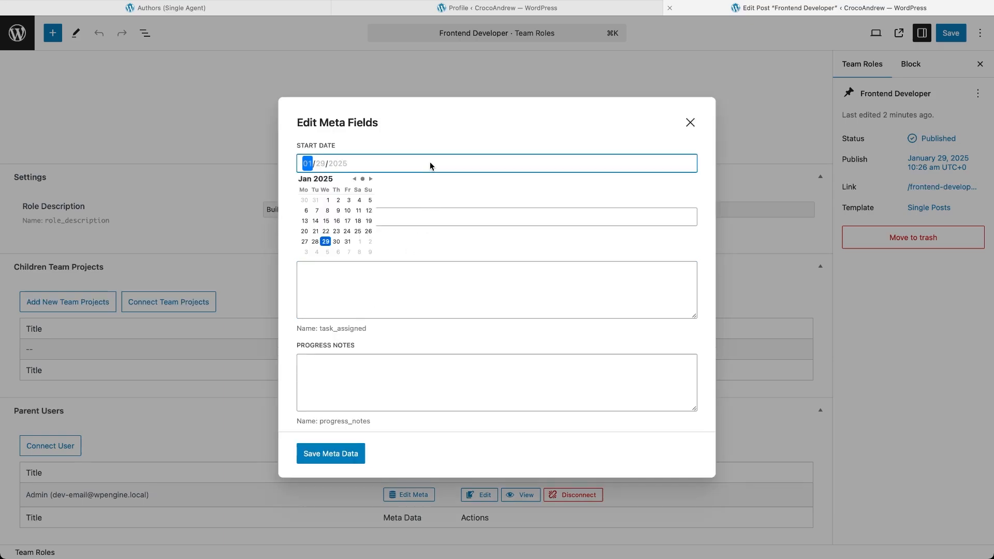
left_click(328, 200)
left_click(396, 219)
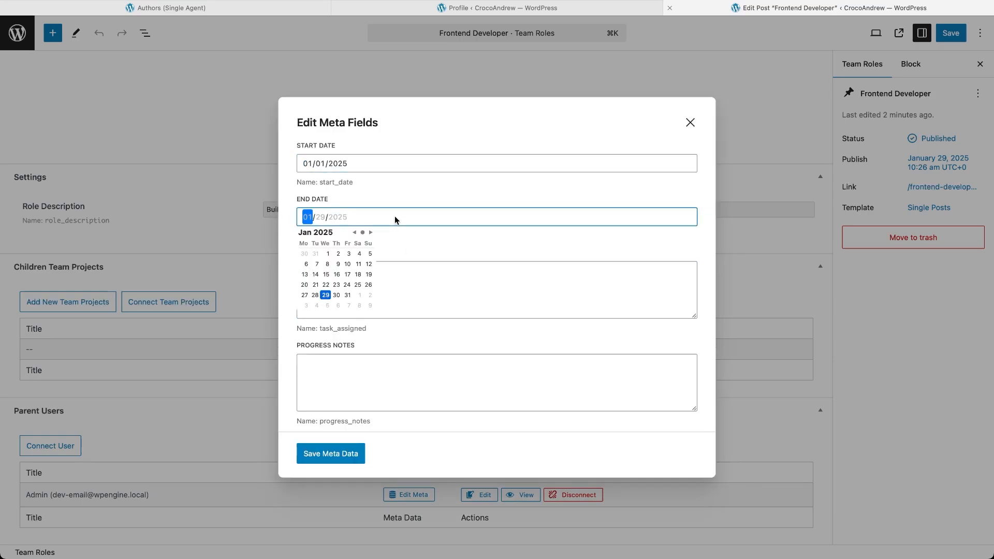
left_click(338, 277)
Save tasks "Develop real-time messaging, Design task management UI, Integrate analytics visualization, Improve team member tagging" and notes "All features developed, tested, and launched for team use."
left_click(394, 278)
type("Develop real-time messaging Design task management UI Integrate analytics visualization Improve team member tagging")
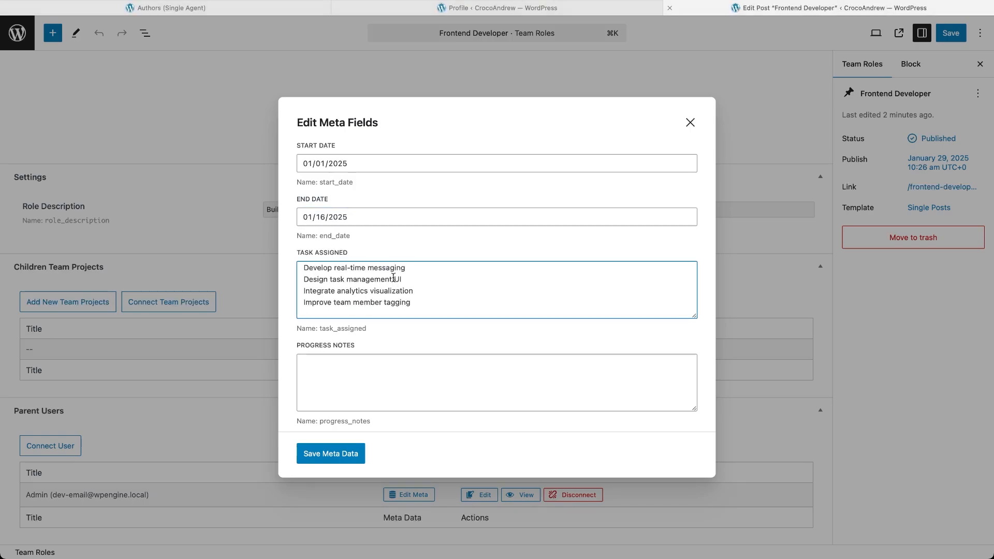
left_click(376, 368)
type("All features developed, tested, and launched for team use.")
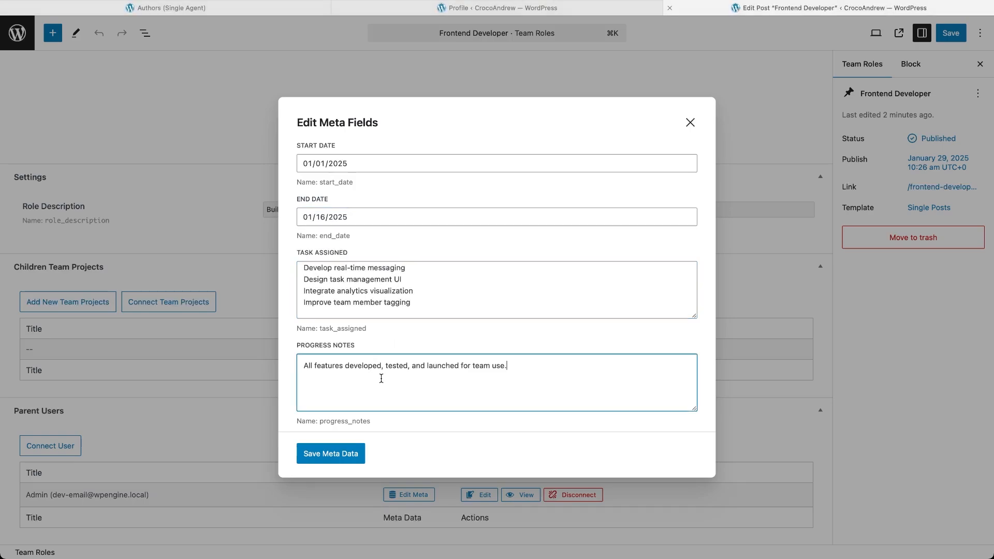
left_click(414, 455)
left_click(350, 456)
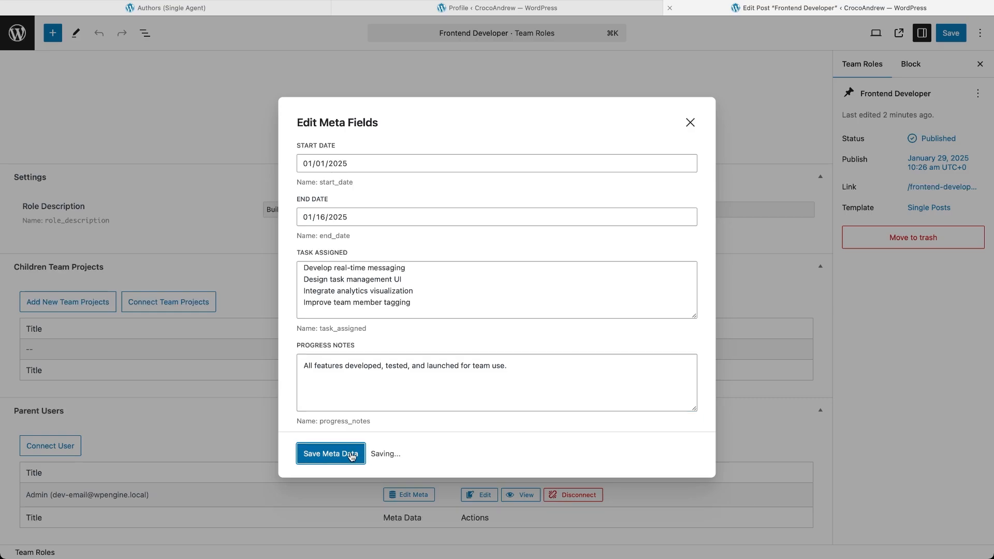
Set the Collaboration Dashboard's project status to Completed, save the project and return to the Frontend Developer role
left_click(481, 351)
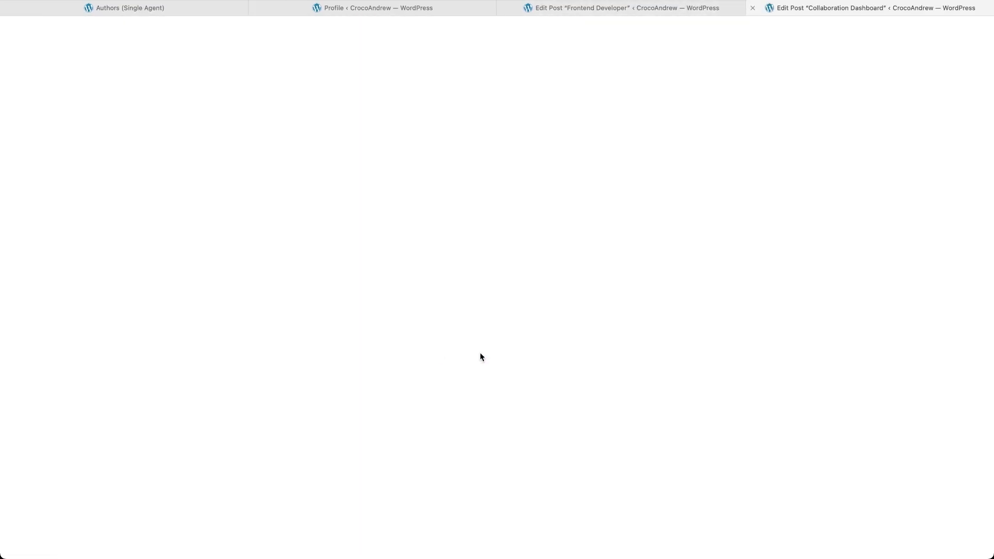
left_click(462, 420)
left_click(452, 439)
left_click(952, 33)
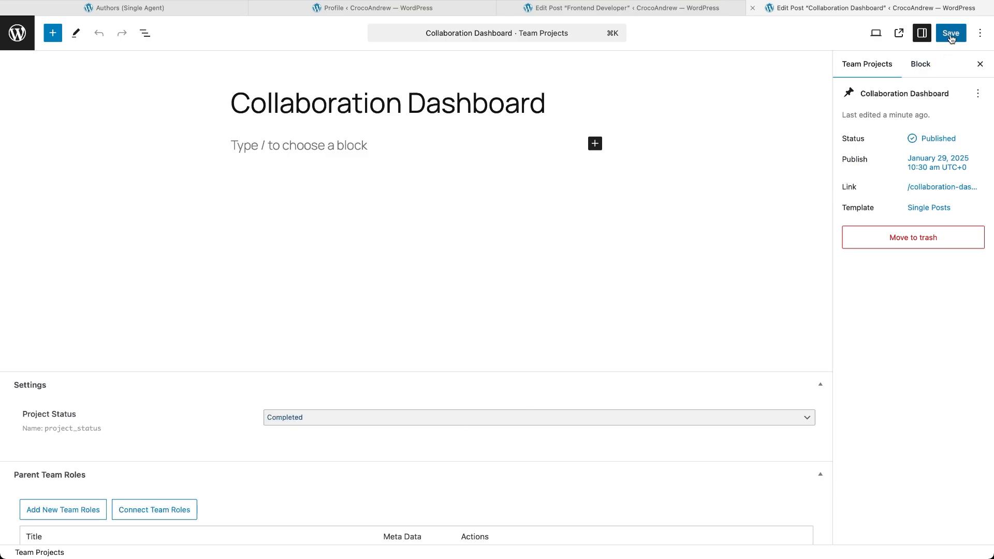
left_click(752, 8)
Create a second child team project titled "Portfolio Website" for the Frontend Developer role
left_click(106, 306)
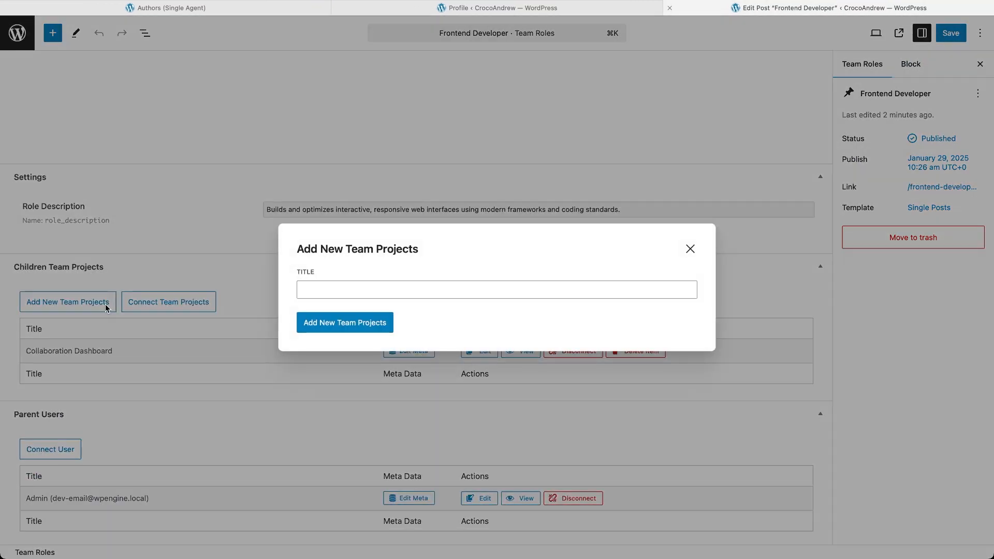
left_click(309, 292)
type("Portfolio Website")
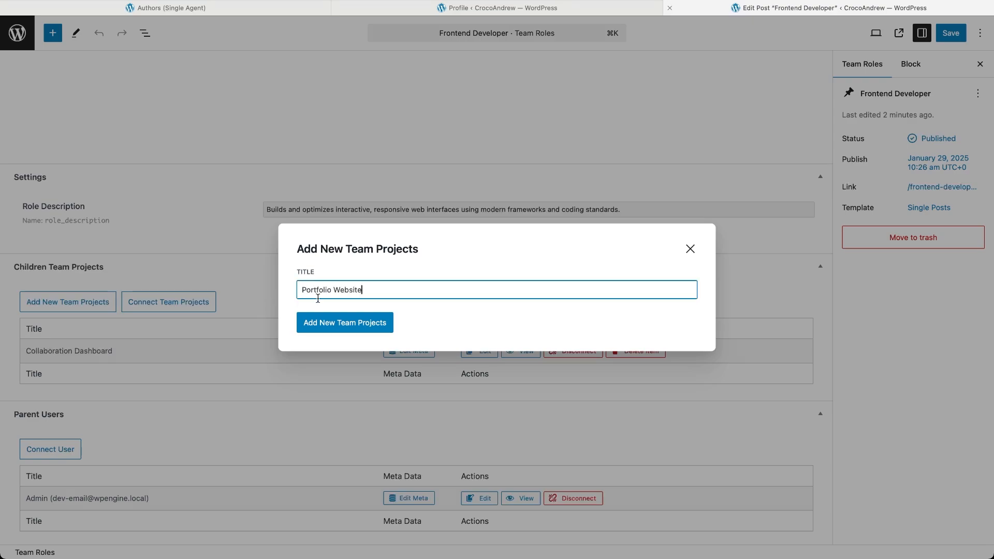
left_click(331, 326)
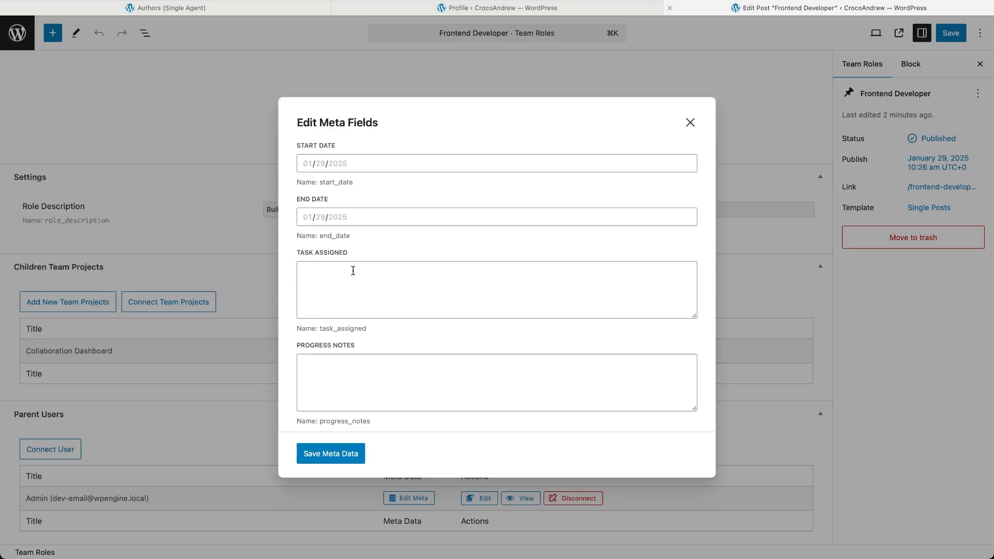
Set the Portfolio Website's start date to 01/31/2025 and its end date to 02/28/2025
left_click(357, 165)
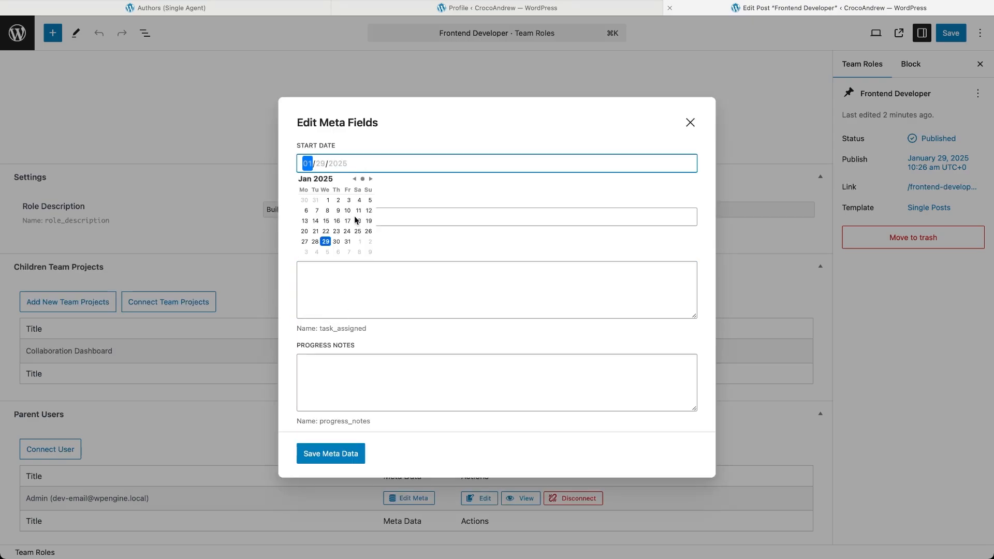
left_click(348, 241)
left_click(399, 218)
left_click(371, 233)
left_click(347, 296)
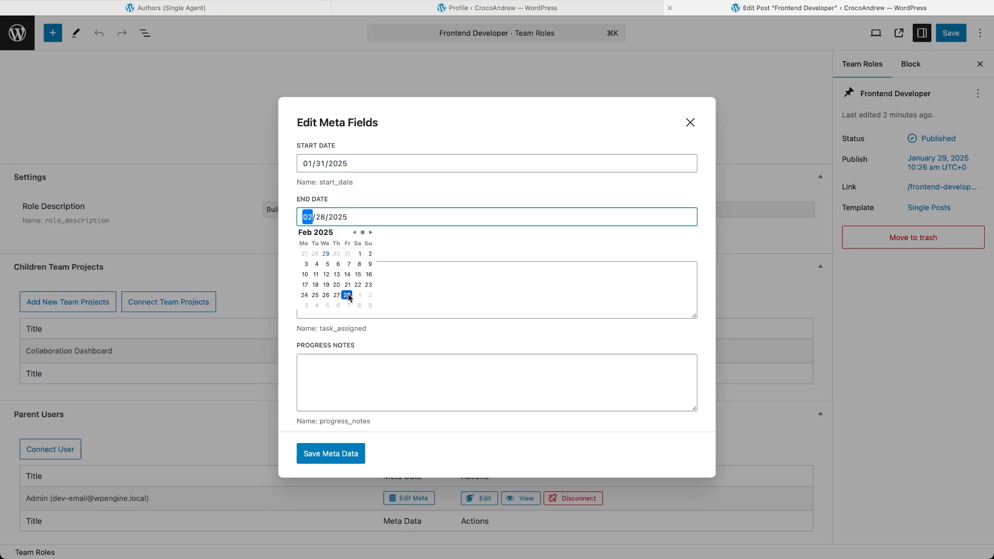
Save tasks "Code responsive layouts, Optimize loading speed, Implement interactive animations, Ensure cross-browser compatibility" and progress notes "Awaiting client input before beginning wireframing and design."
left_click(399, 294)
type("Code responsive layouts Optimize loading speed Implement interactive animations Ensure cross-browser compatibility")
left_click(392, 376)
type("Awaiting client input before beginning wireframing and design")
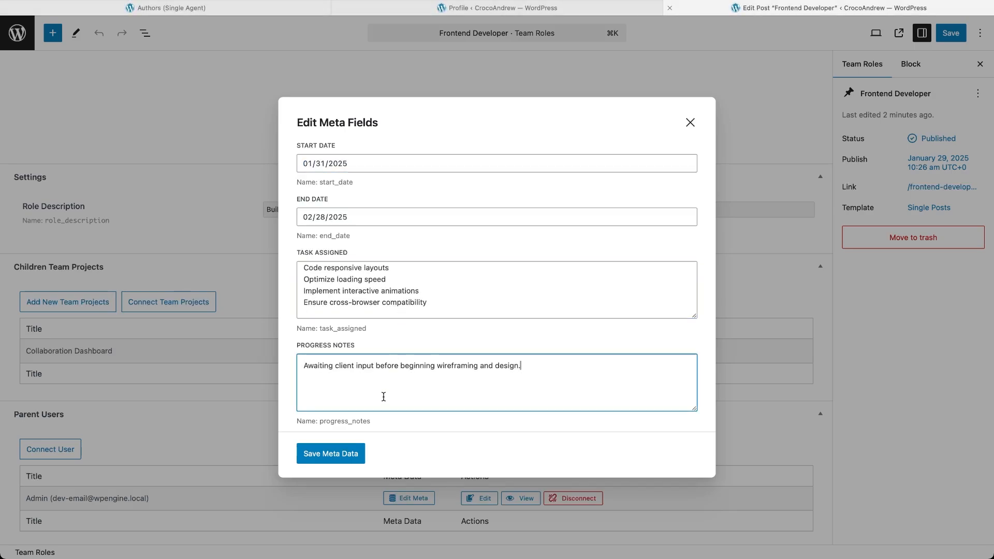
left_click(348, 453)
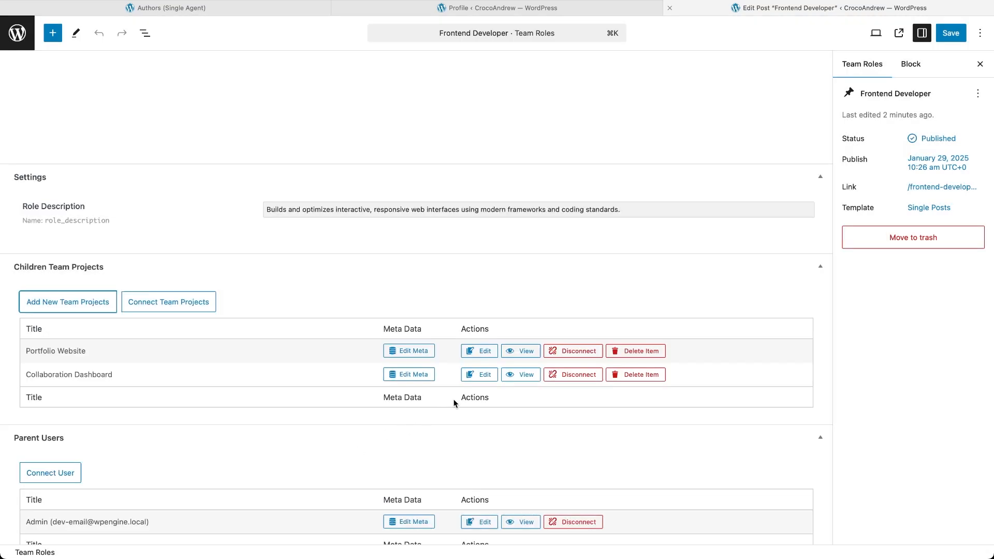
Save the Portfolio Website project with its project status set to Not Started, and close the project and Frontend Developer role pages
left_click(492, 353)
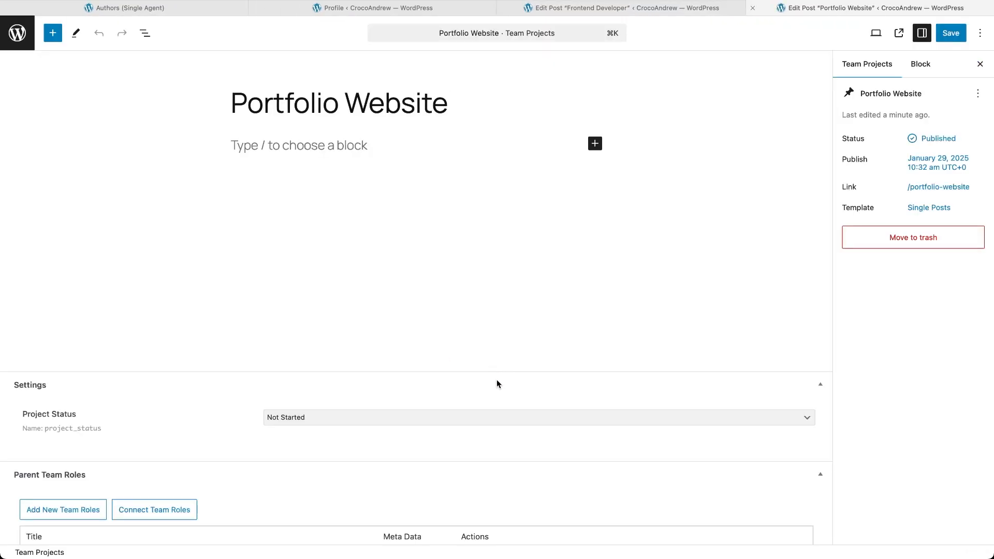
left_click(496, 417)
left_click(496, 417)
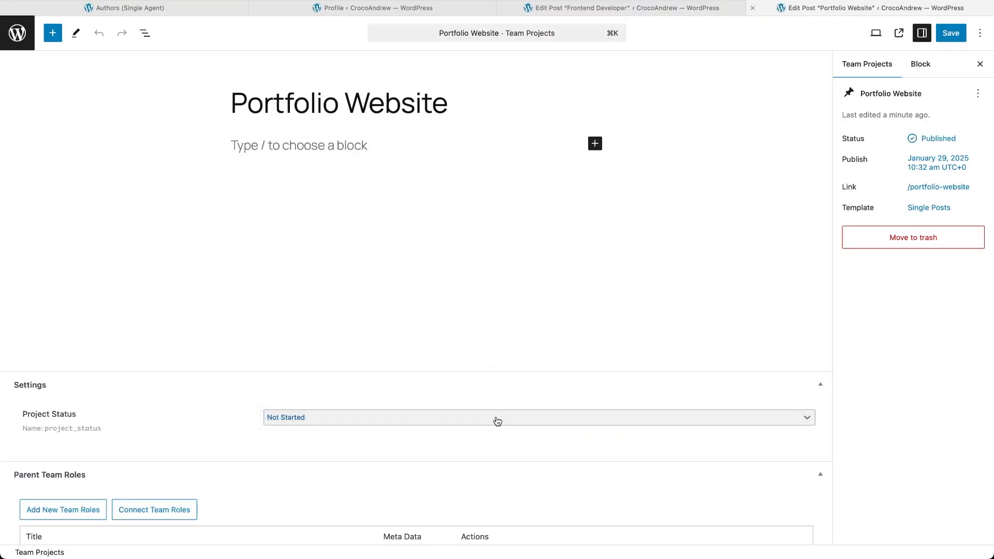
left_click(950, 33)
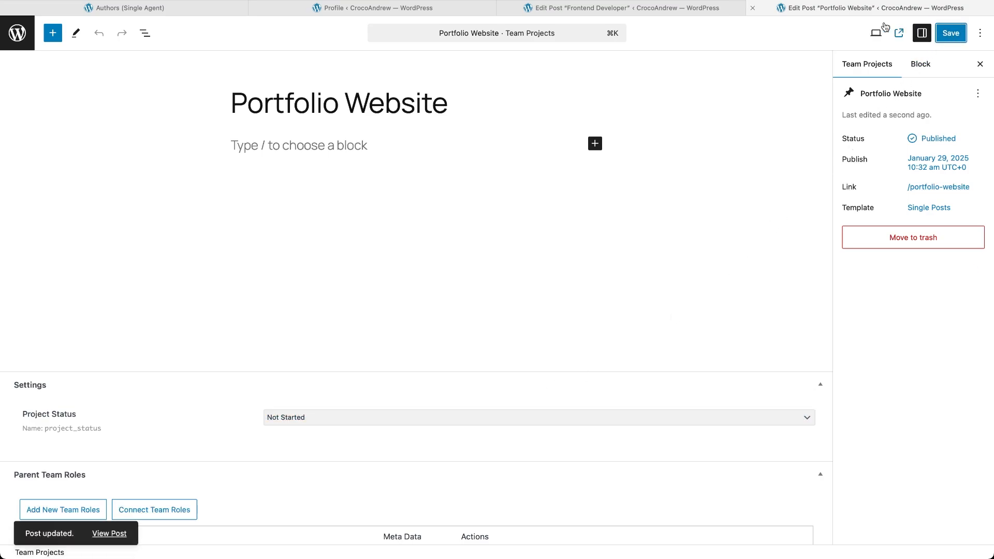
left_click(753, 8)
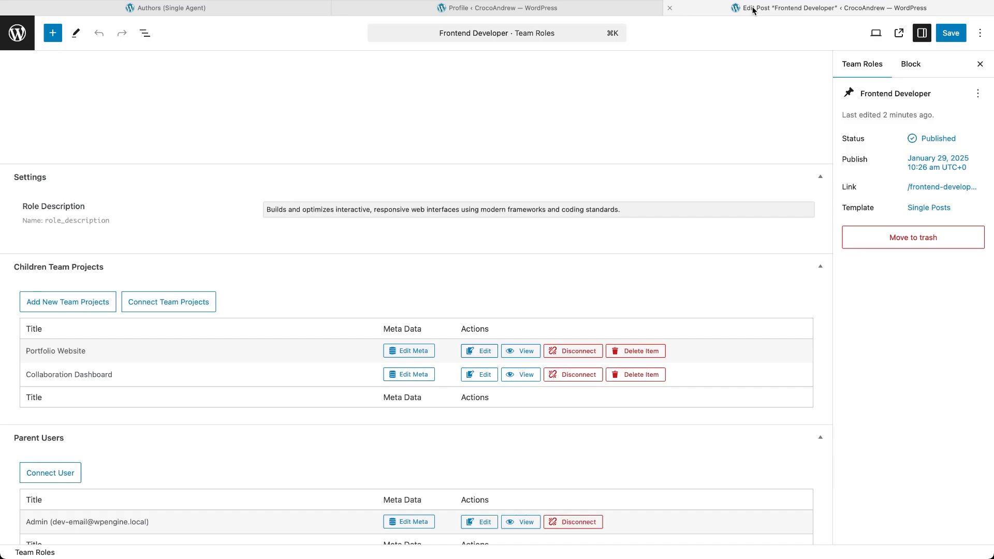
left_click(670, 8)
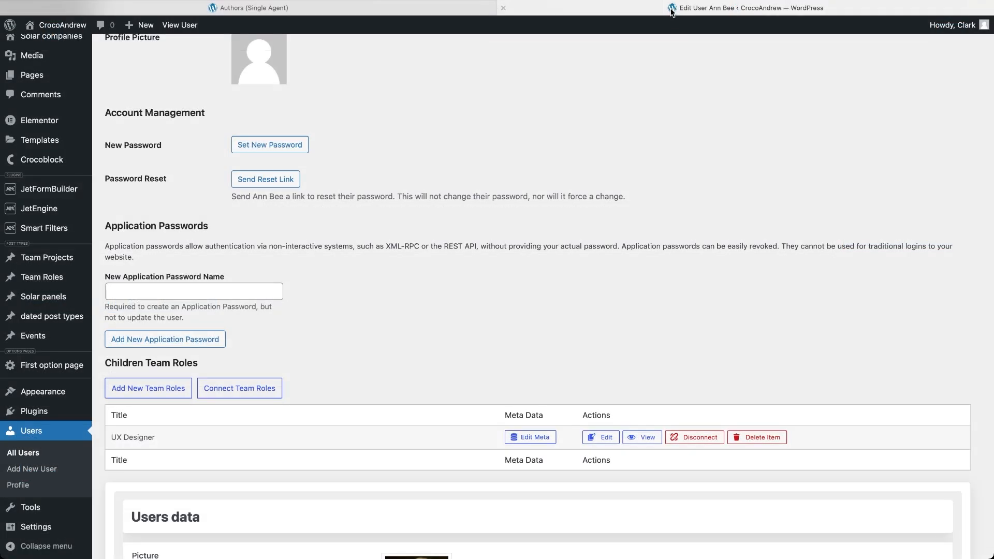
Start a new JetEngine posts query named "Projects for roles" with query caching on and Team Projects as its post type
mouse_move(62, 210)
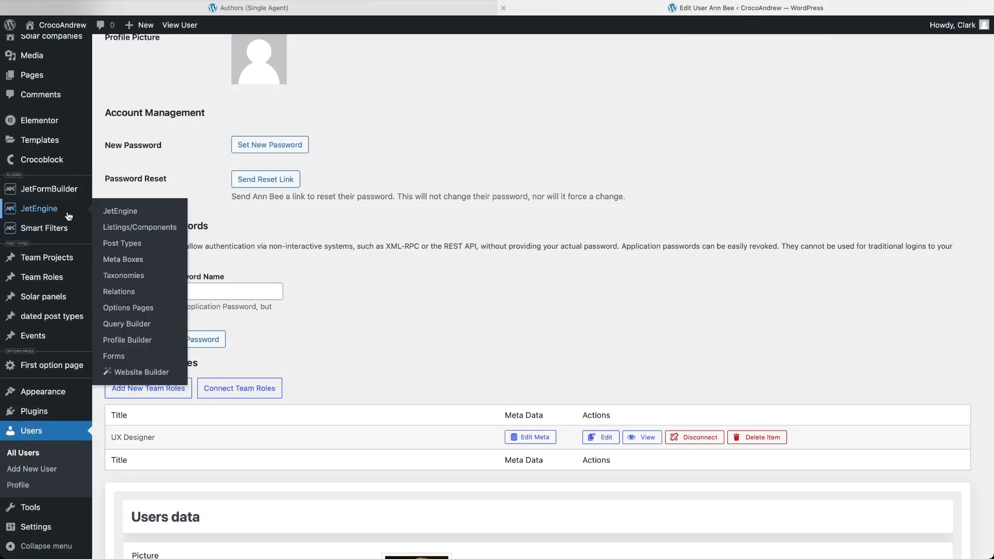
left_click(136, 326)
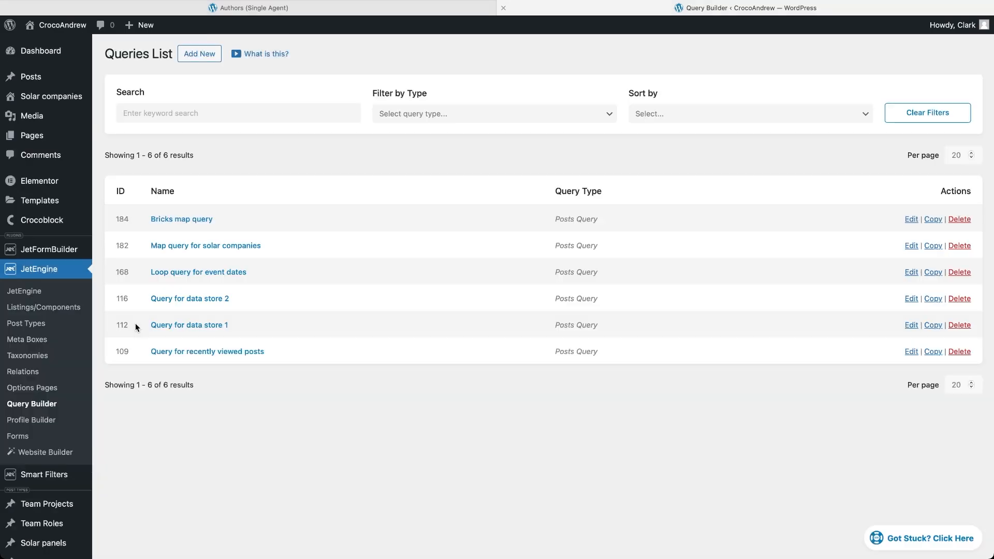
left_click(199, 53)
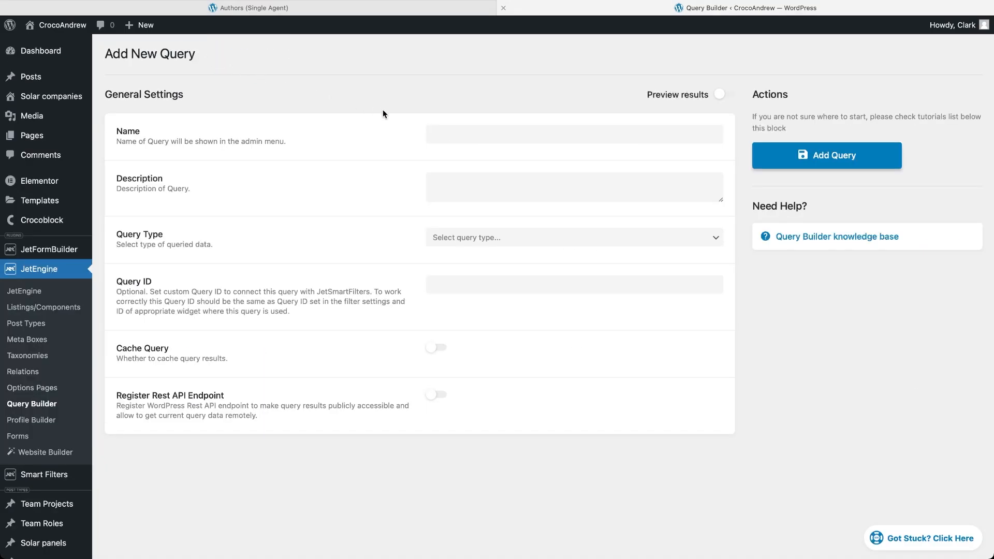
left_click(440, 132)
type("Projects for roles")
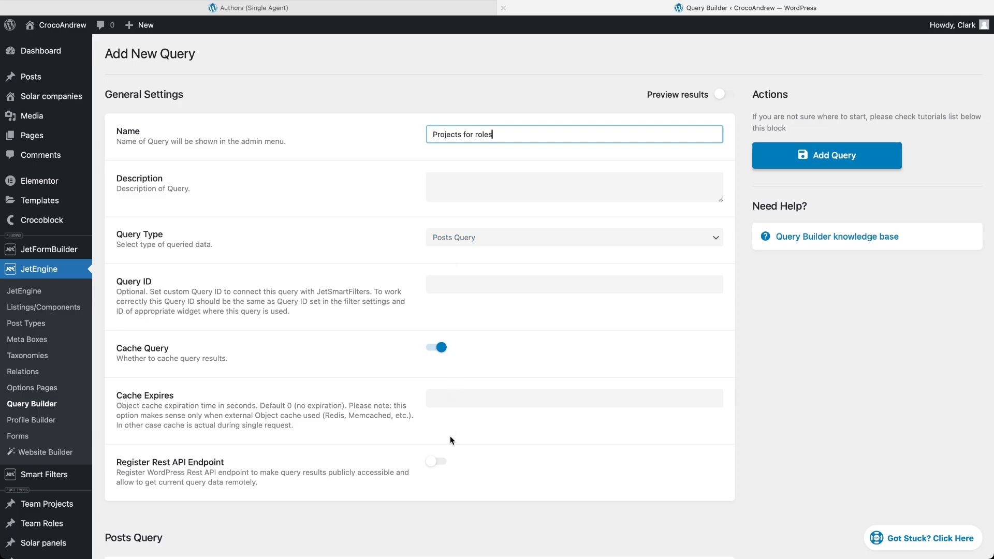
scroll(450, 439, "down", 5)
scroll(451, 439, "down", 2)
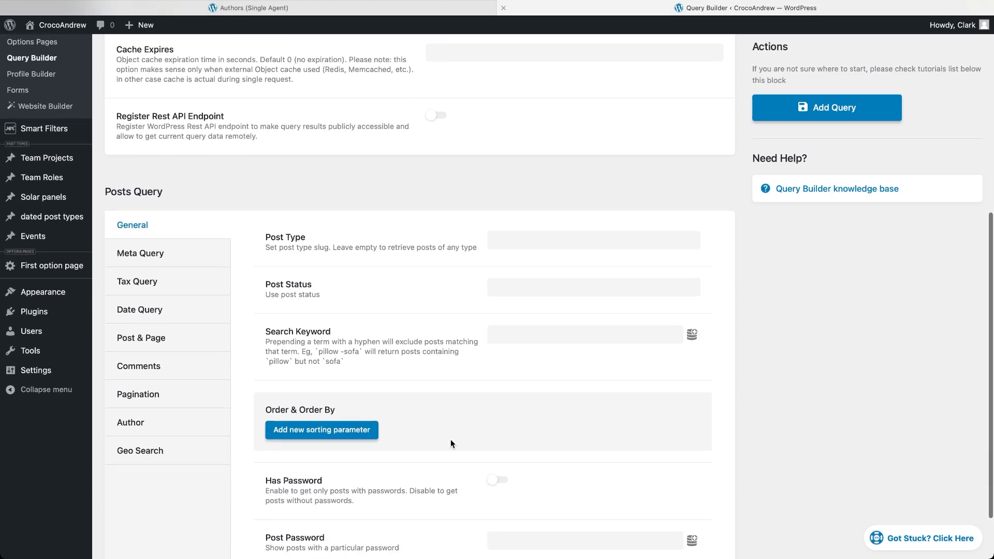
left_click(525, 226)
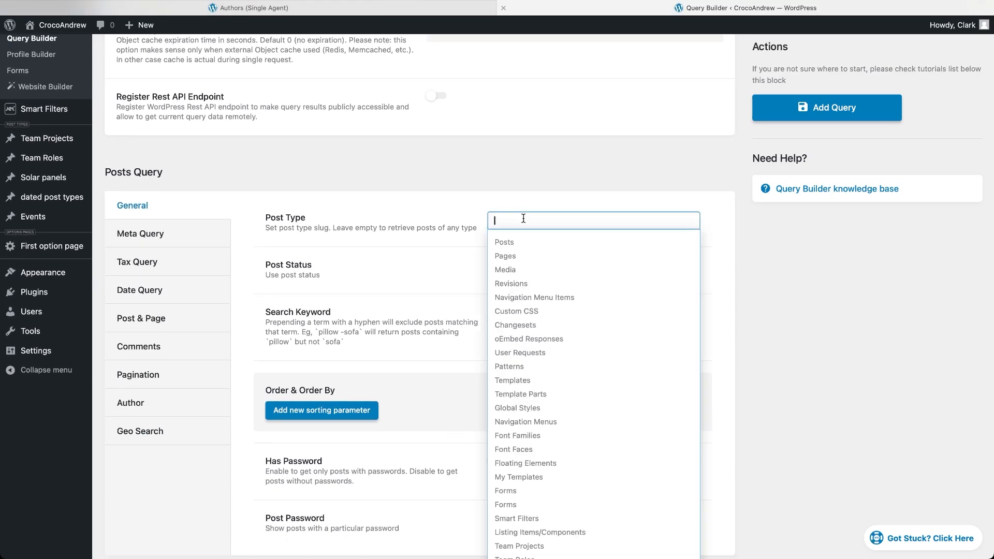
left_click(519, 546)
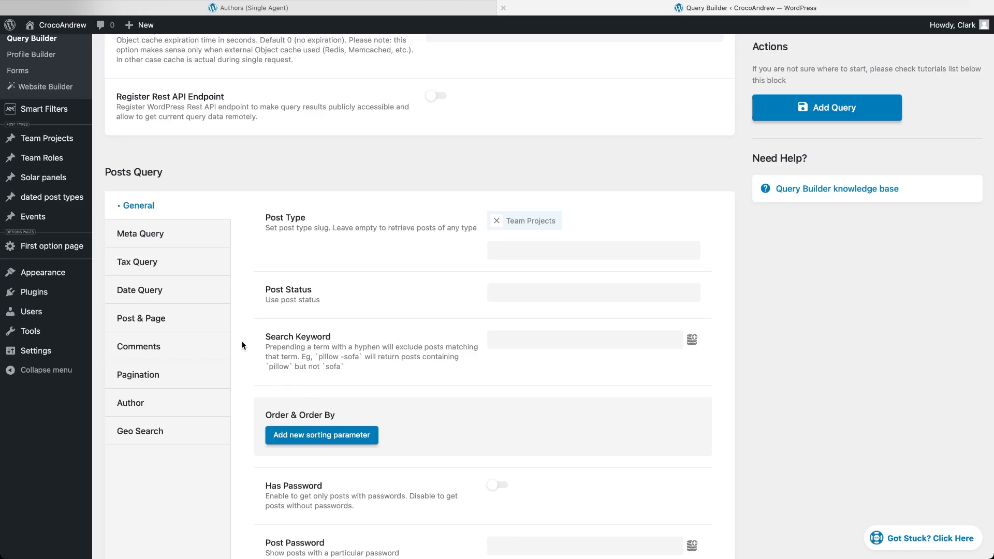
Fill the Post In parameter of the "Projects for roles" query with the Related Items macro
left_click(220, 325)
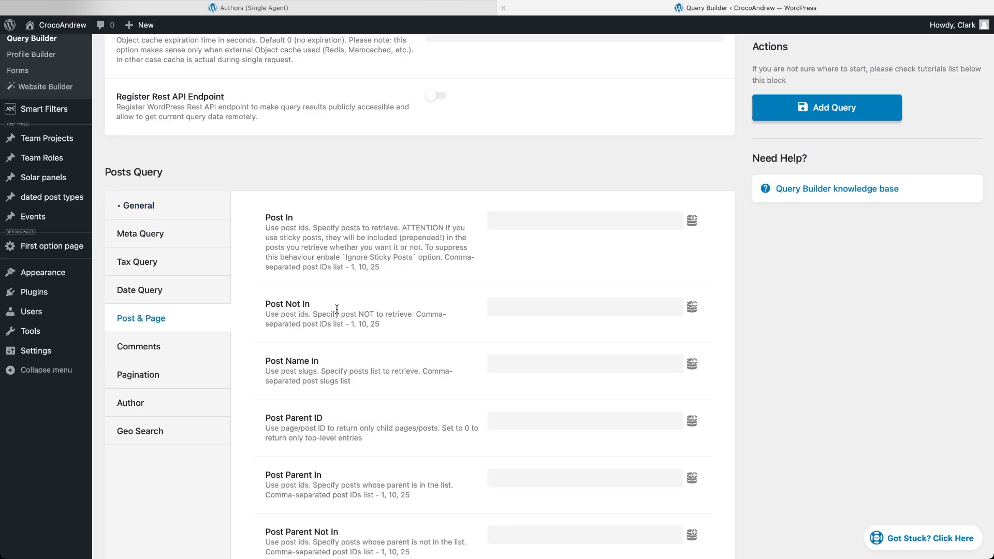
left_click(692, 223)
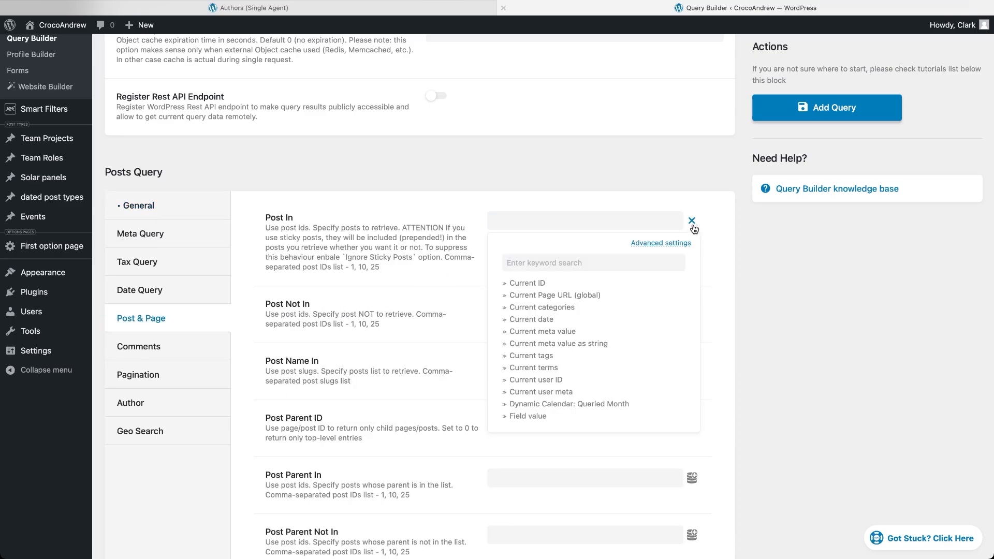
left_click(634, 264)
type("r")
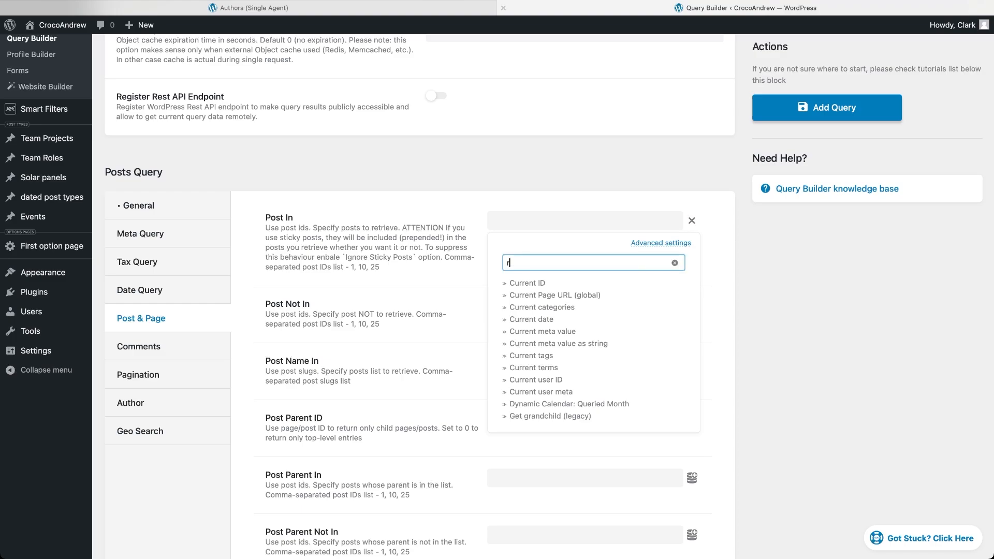
type("elated ")
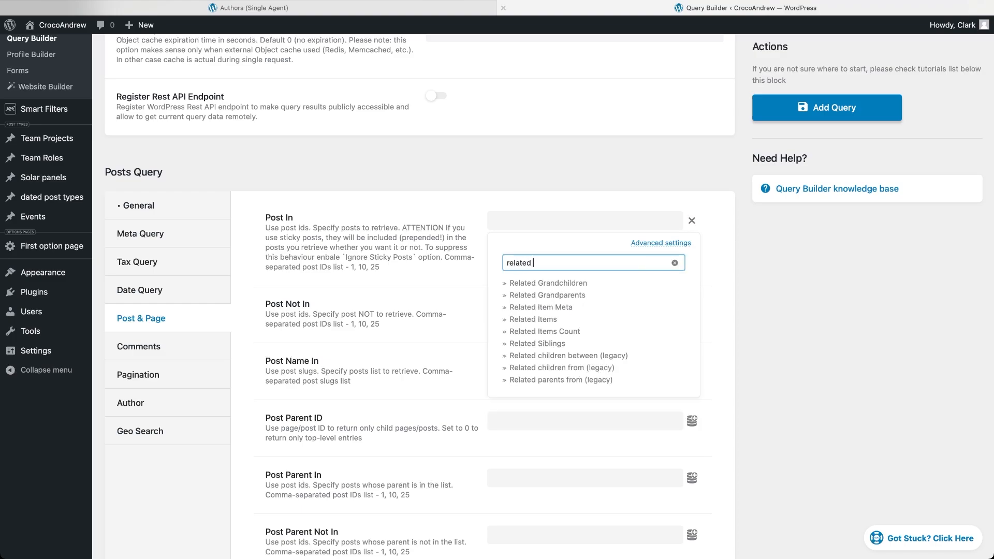
type("i")
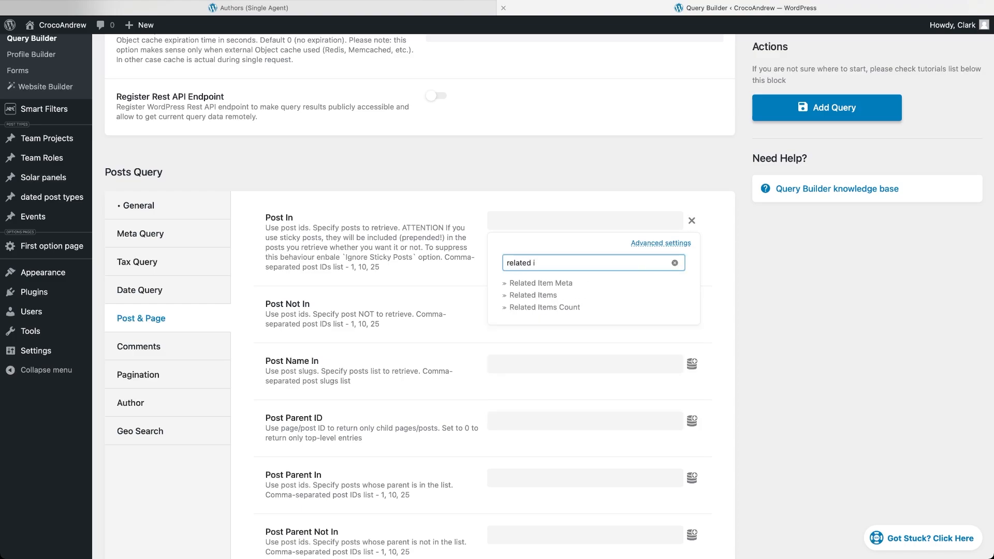
left_click(585, 296)
Apply the macro with relation "Roles to projects", Child Object and Current Object ID, and save the "Projects for roles" query
left_click(678, 296)
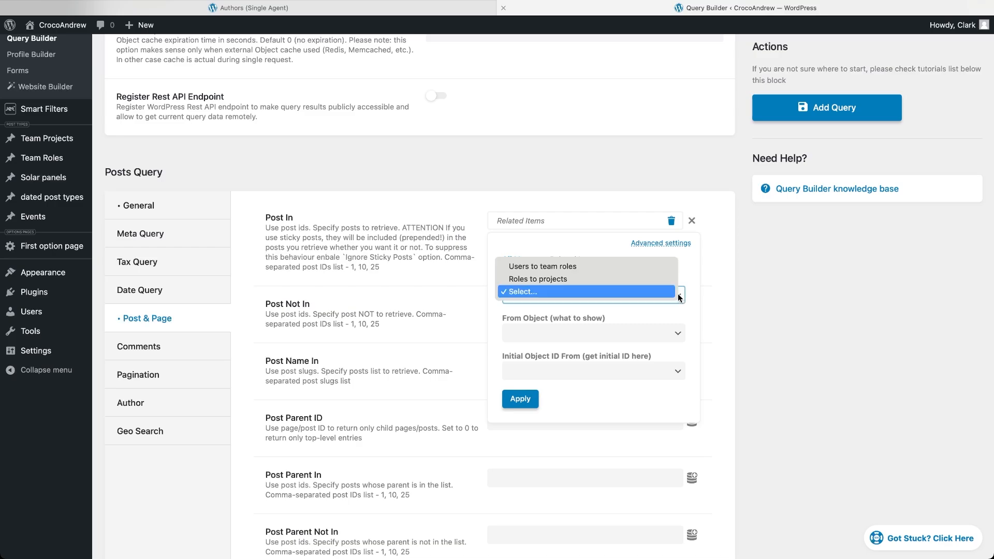
left_click(651, 280)
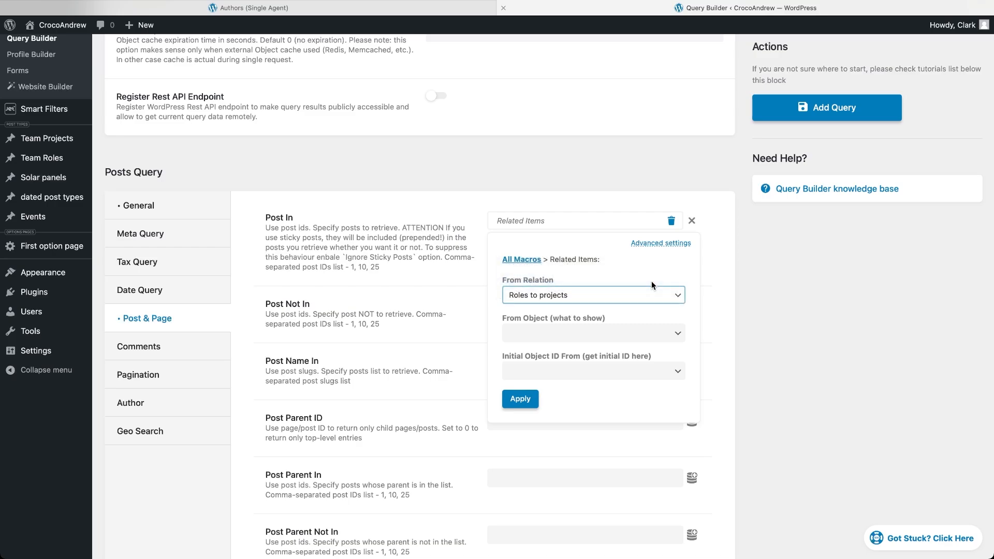
left_click(653, 334)
left_click(652, 342)
left_click(654, 371)
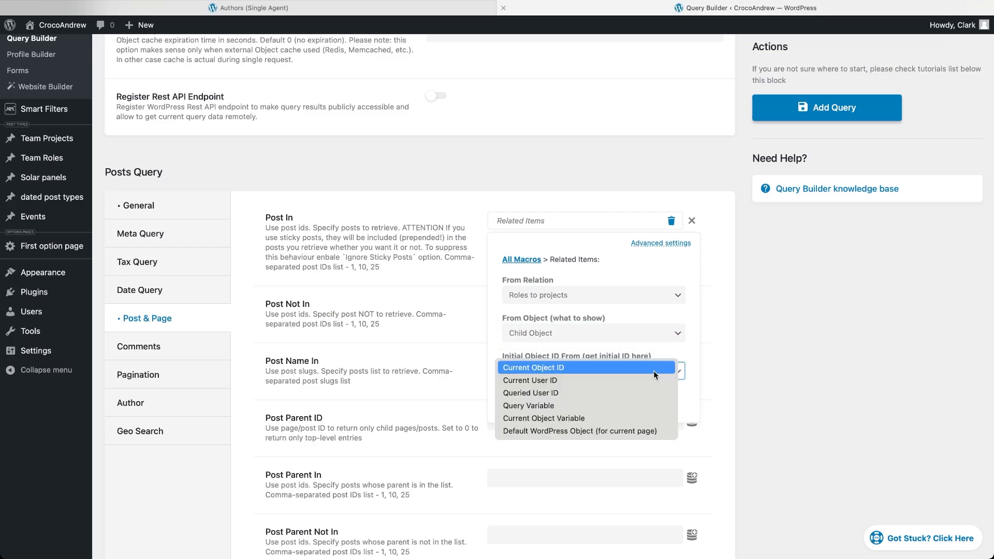
left_click(654, 371)
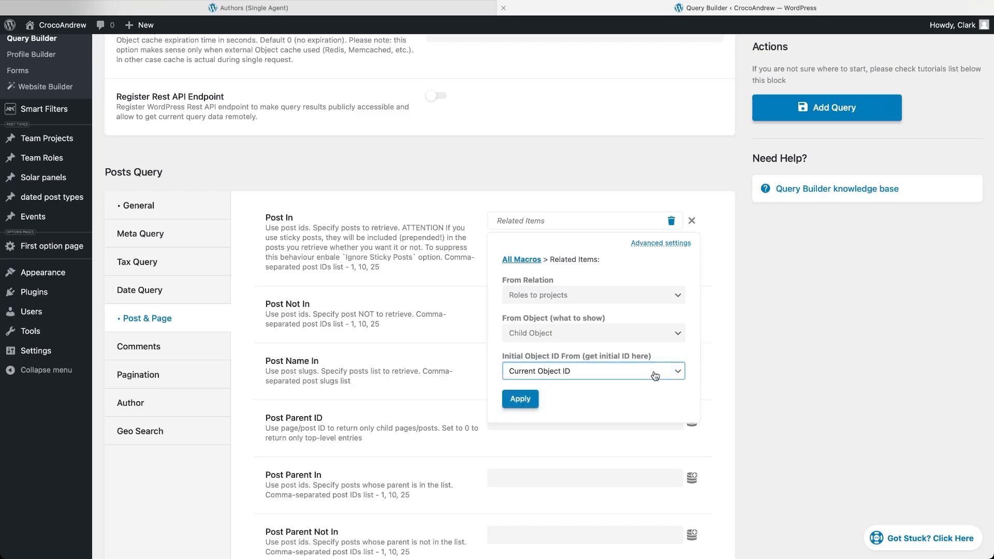
left_click(527, 400)
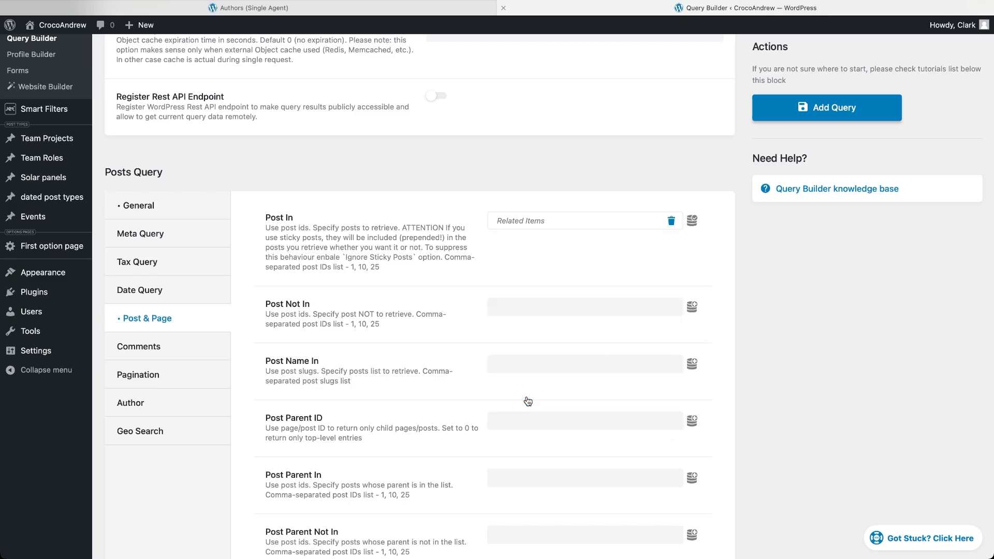
left_click(804, 113)
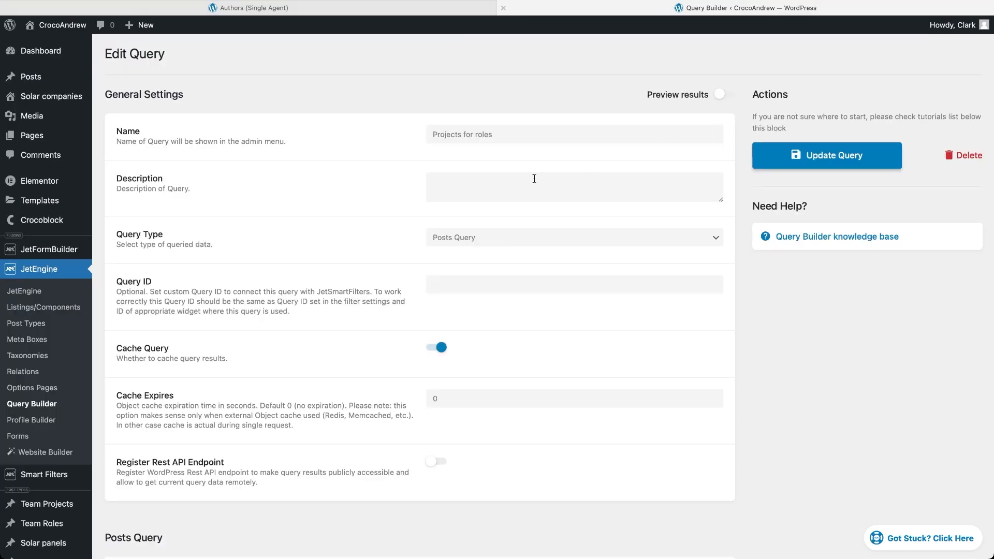
Start another posts query named "Roles for users" with query caching on and Team Roles as its post type
left_click(51, 403)
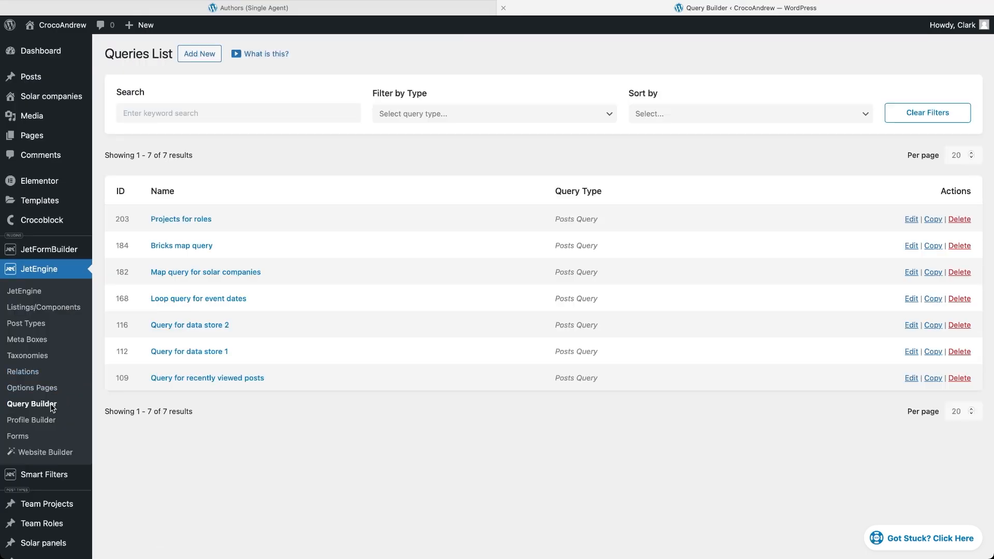
left_click(207, 56)
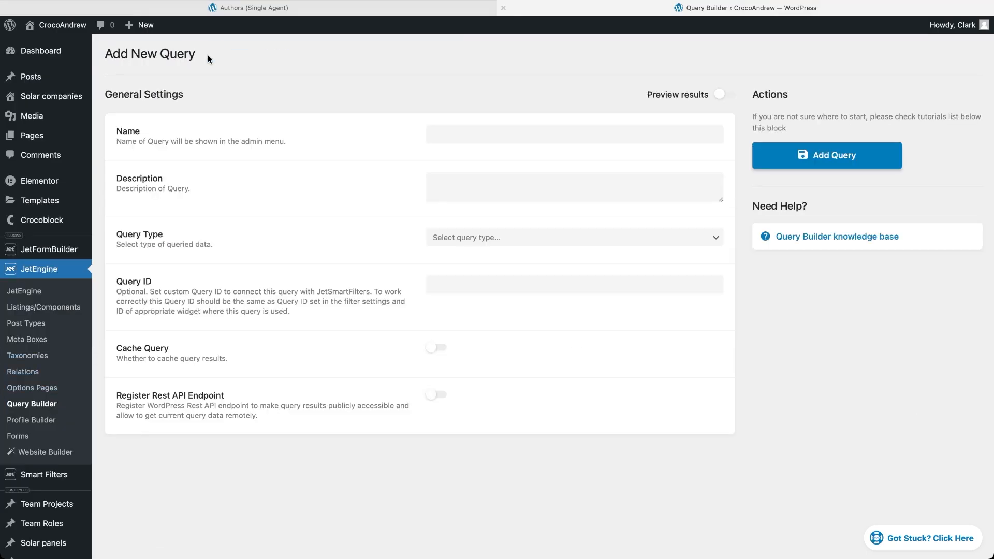
left_click(455, 133)
type("Roles for users")
scroll(475, 162, "down", 5)
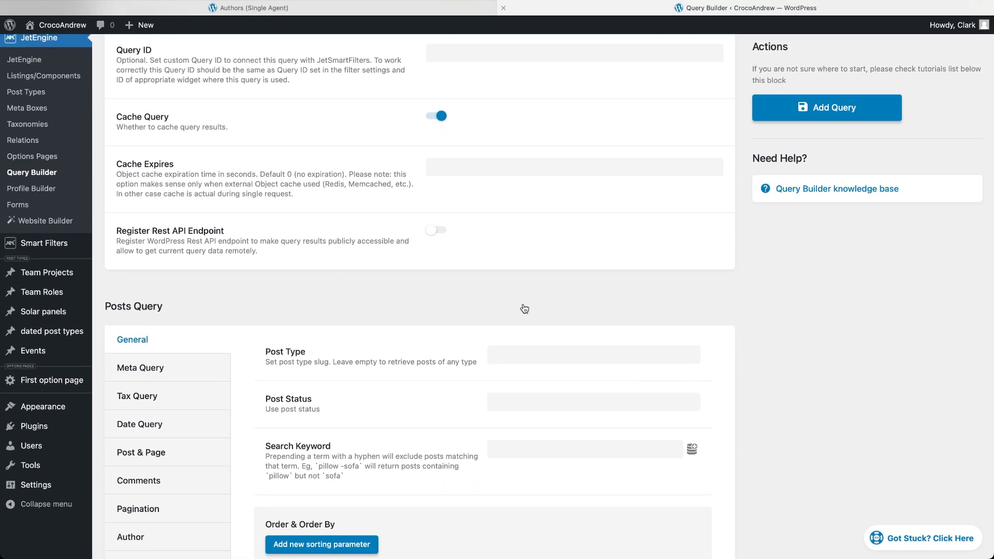
left_click(523, 357)
scroll(522, 356, "down", 5)
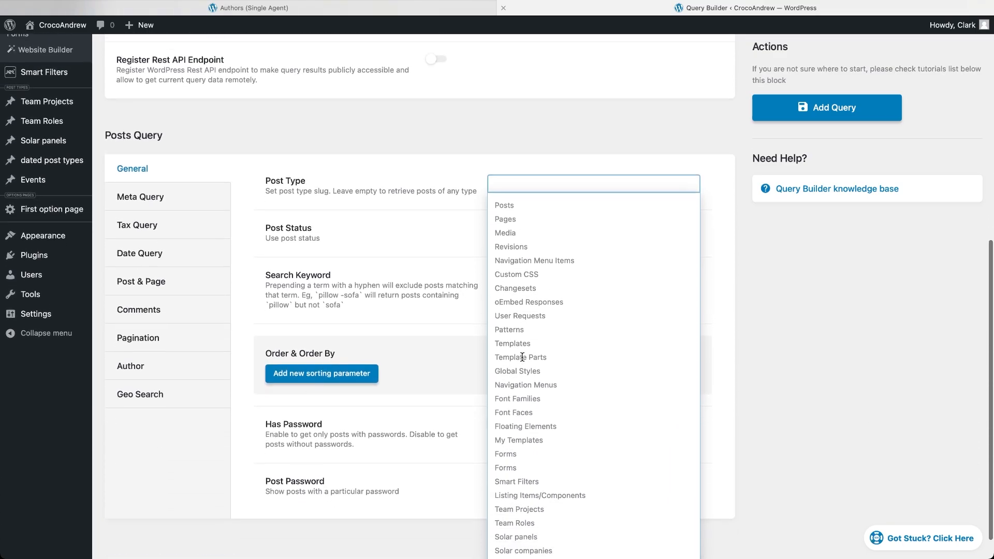
left_click(517, 498)
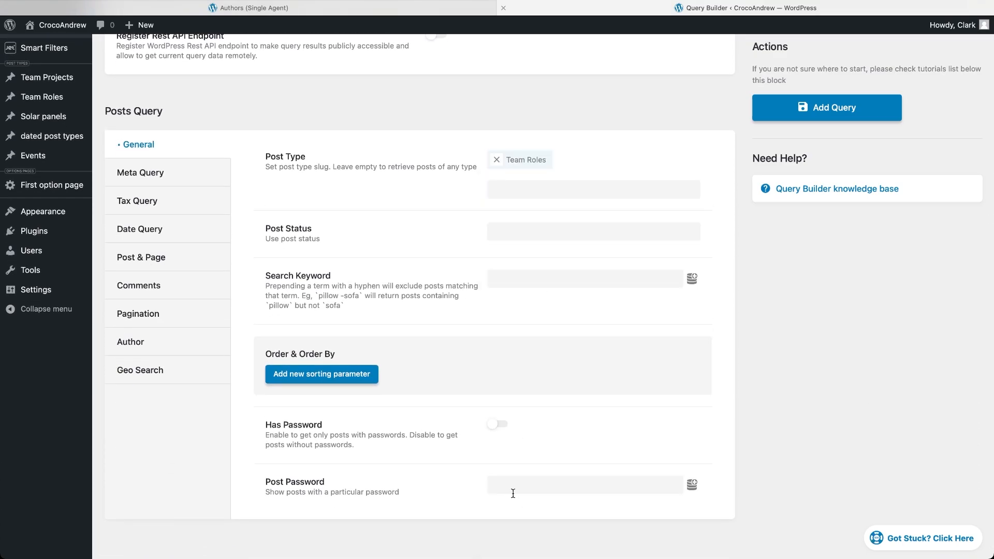
Fill the Post In parameter of the "Roles for users" query with the Related Items macro
left_click(217, 263)
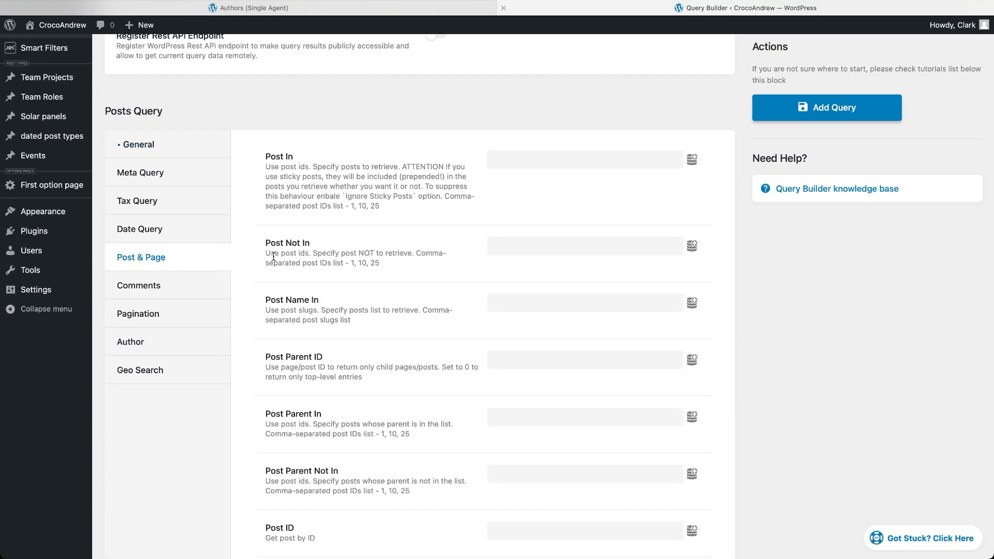
left_click(692, 161)
left_click(660, 201)
type("rela")
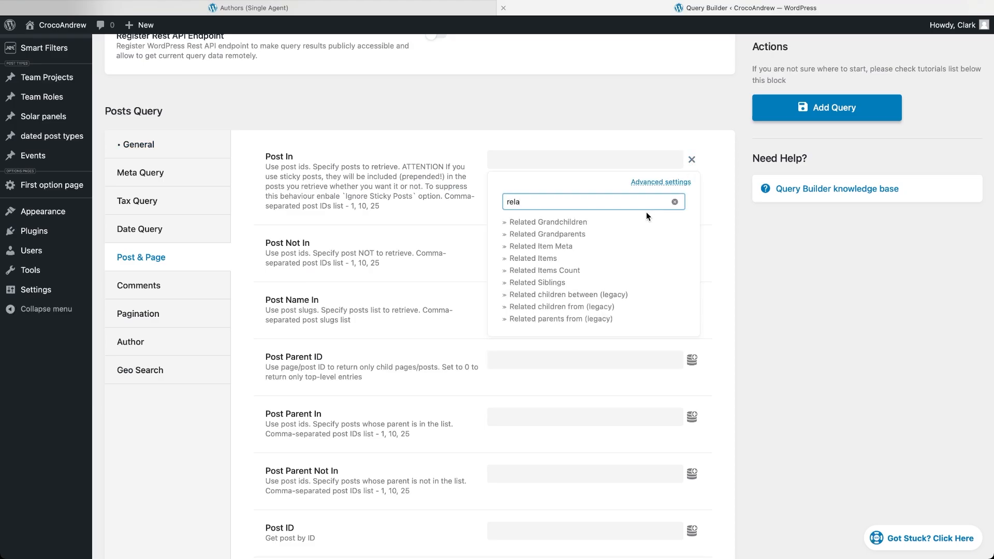
left_click(596, 259)
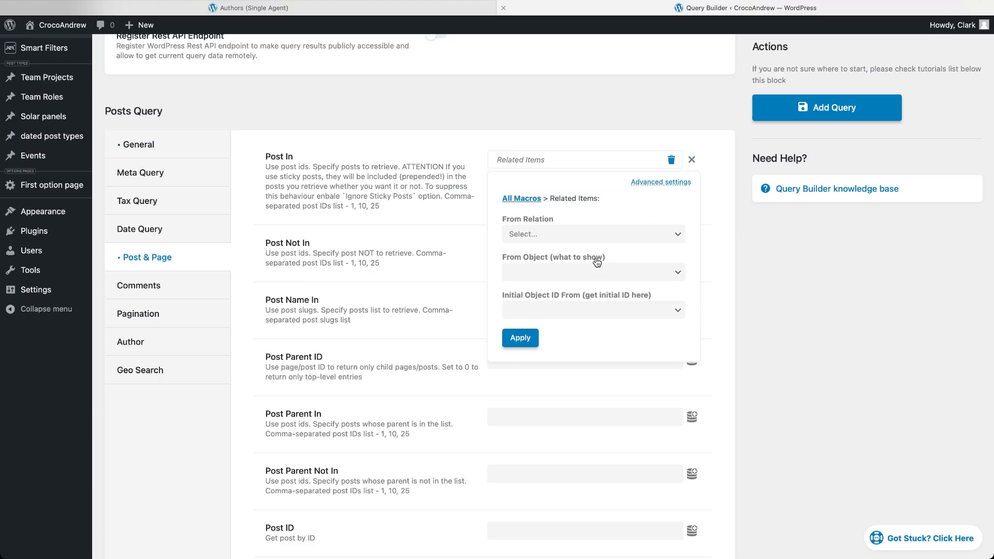
Apply the Related Items macro with relation "Users to team roles", Child Object and Current Object ID, and save the "Roles for users" query
left_click(677, 235)
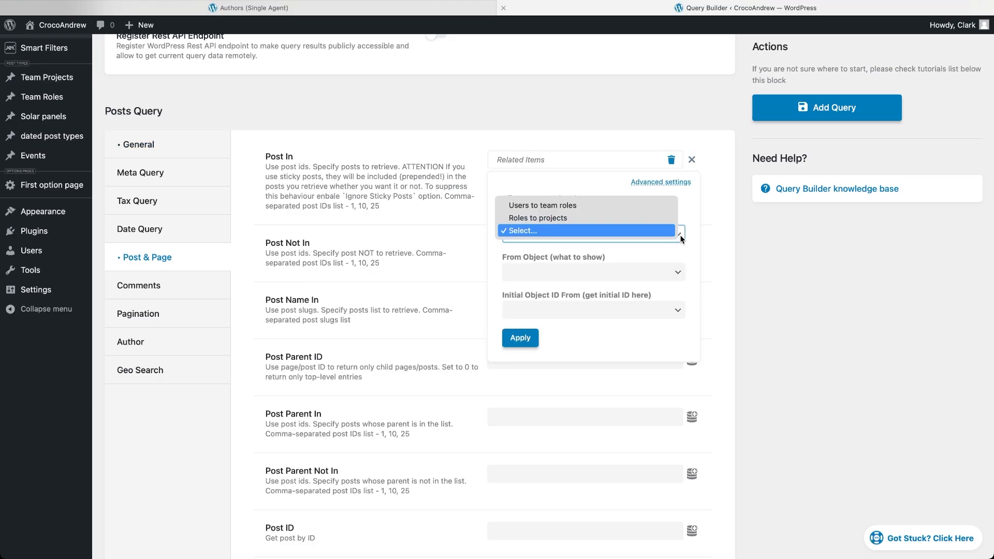
left_click(639, 204)
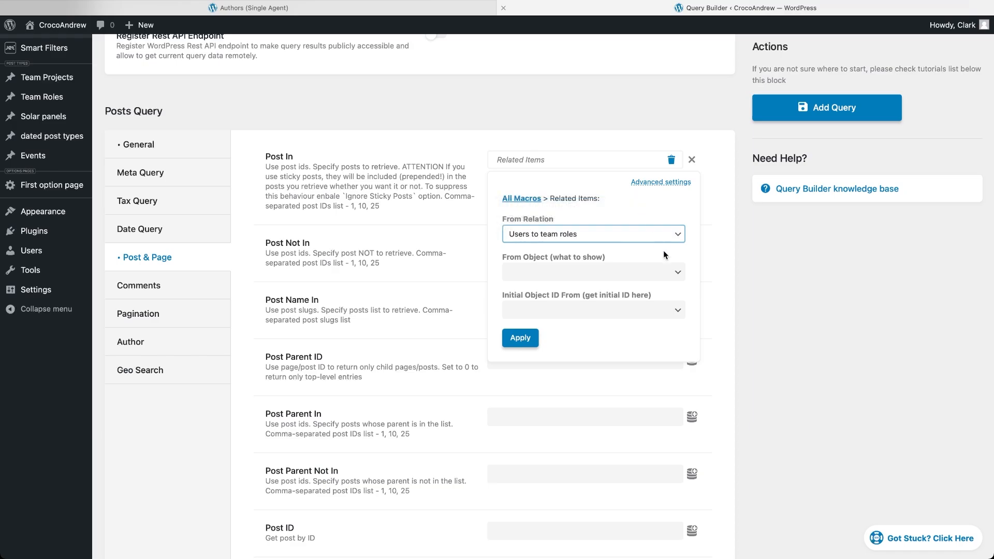
left_click(677, 276)
left_click(667, 283)
left_click(678, 311)
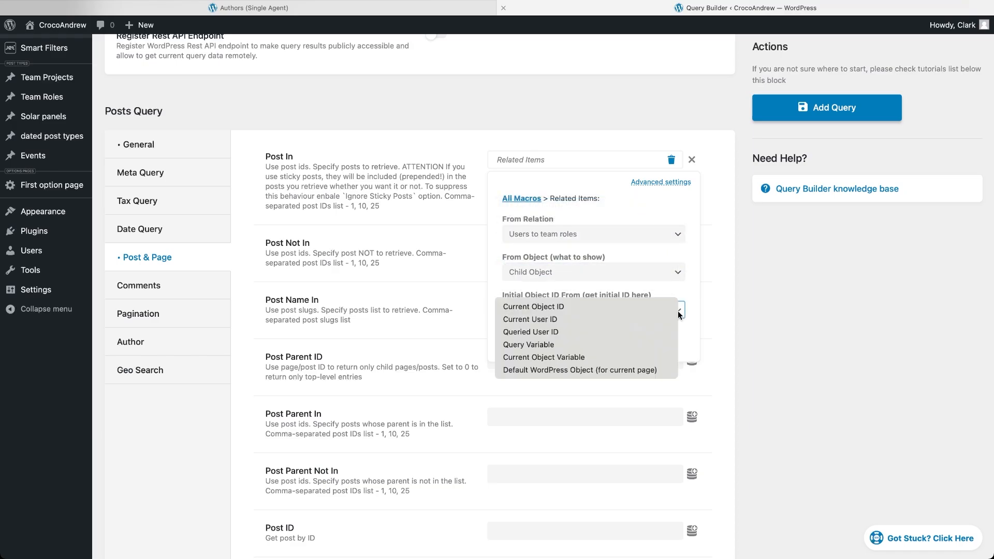
left_click(622, 307)
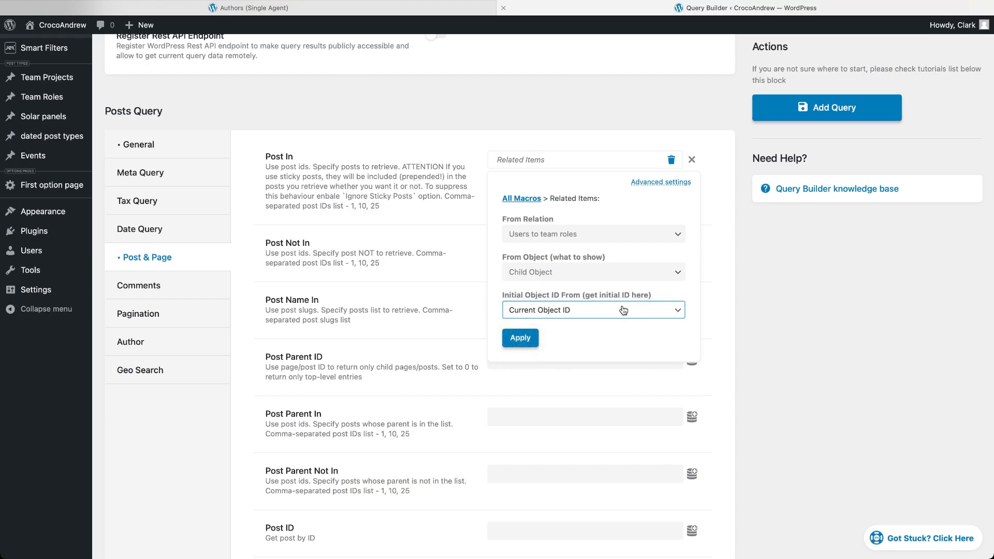
left_click(521, 340)
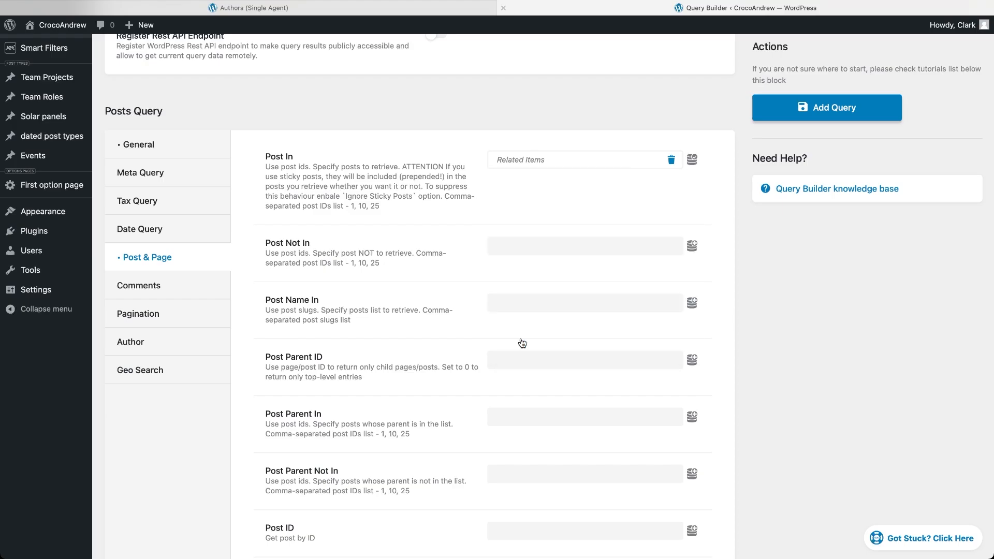
left_click(790, 102)
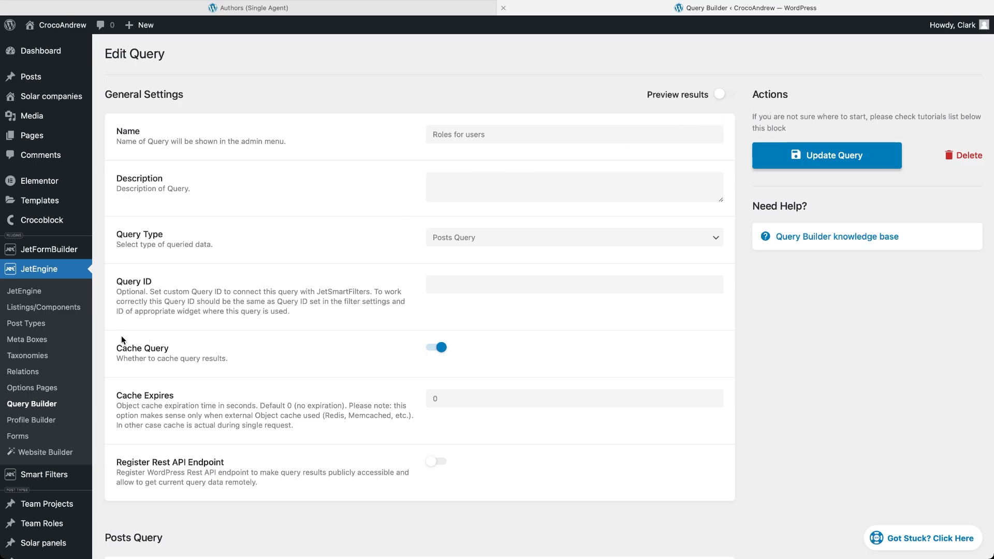
Start a new JetEngine listing item with Query Builder as its source and "Projects for roles" as its query
left_click(71, 309)
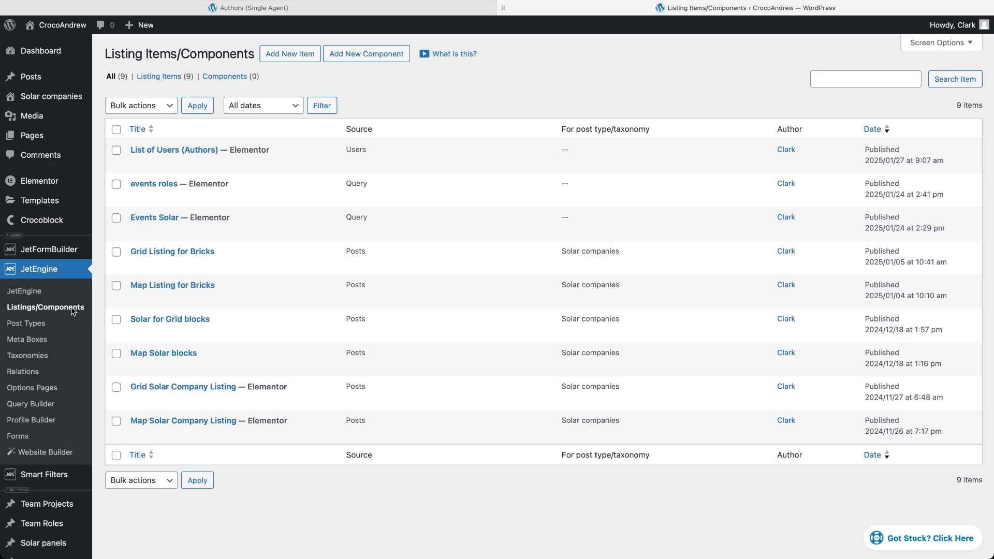
left_click(268, 58)
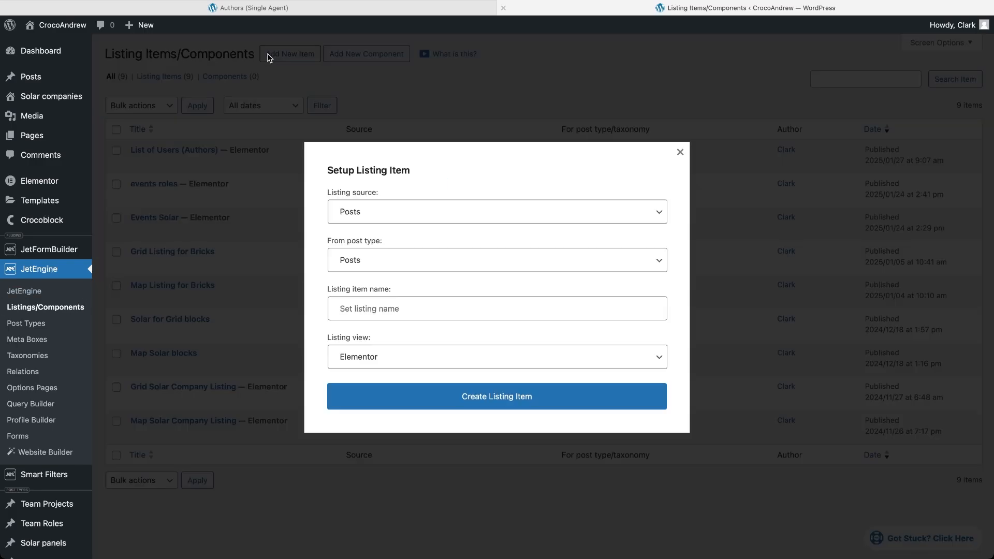
left_click(382, 211)
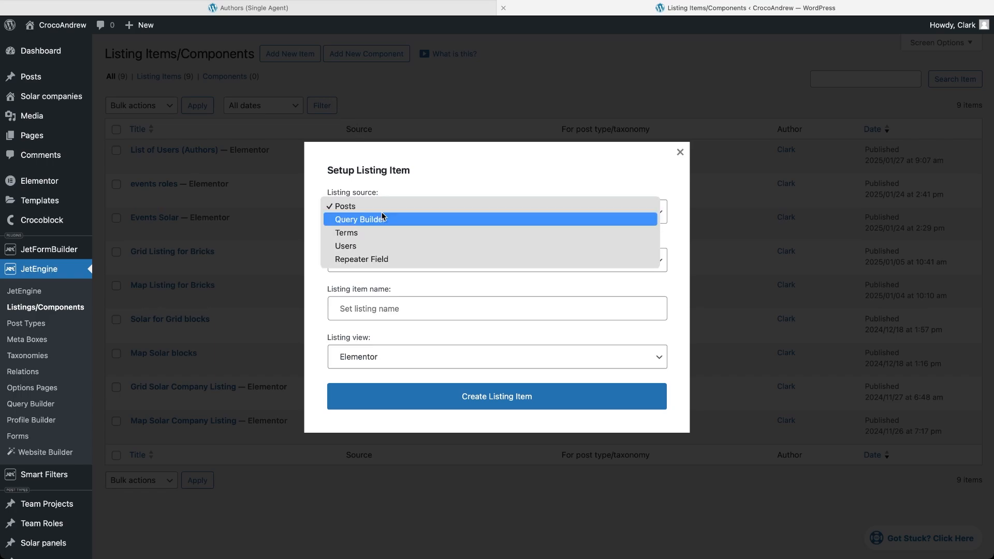
left_click(382, 220)
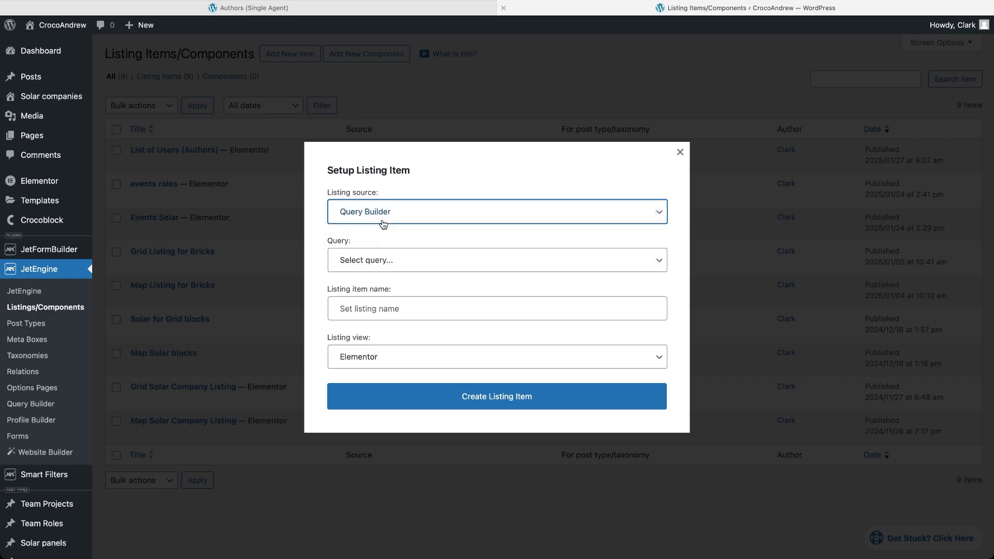
left_click(404, 263)
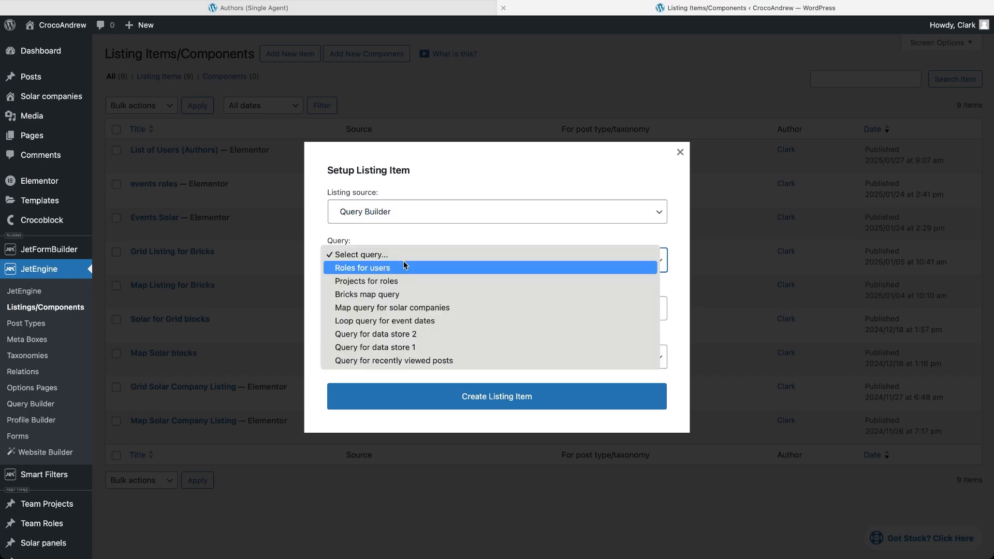
left_click(406, 282)
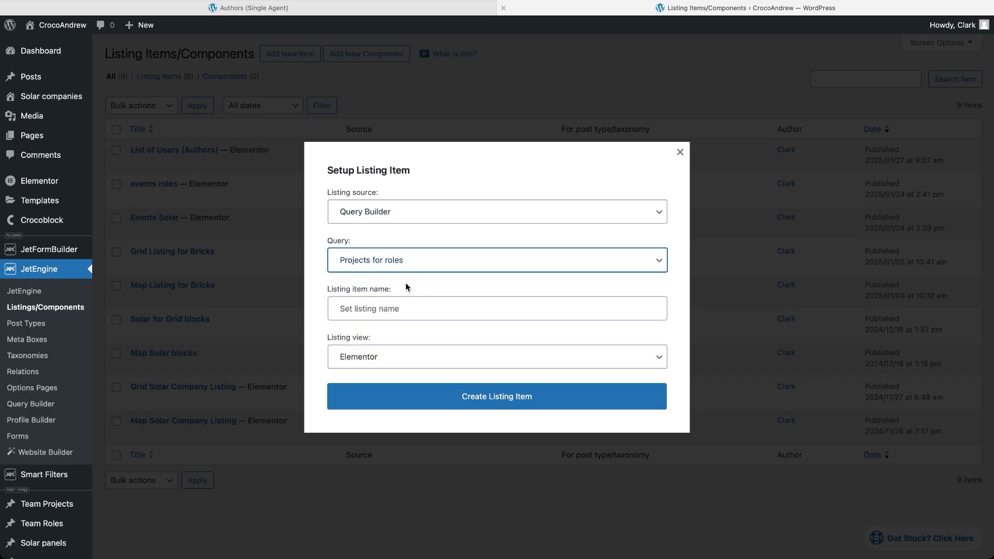
Name the listing item "Projects listing", keep Elementor as the listing view, and create it
left_click(416, 310)
type("Projects listing")
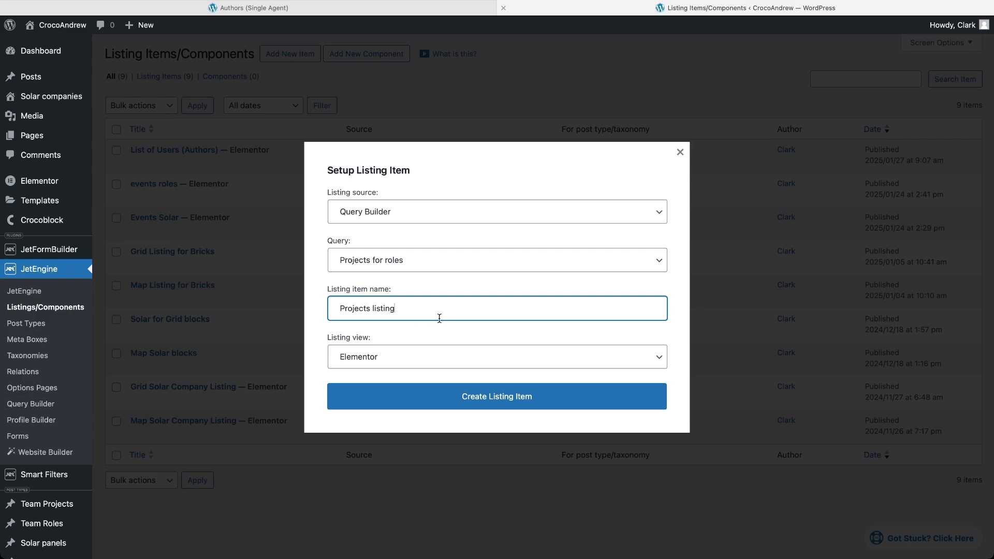
left_click(489, 358)
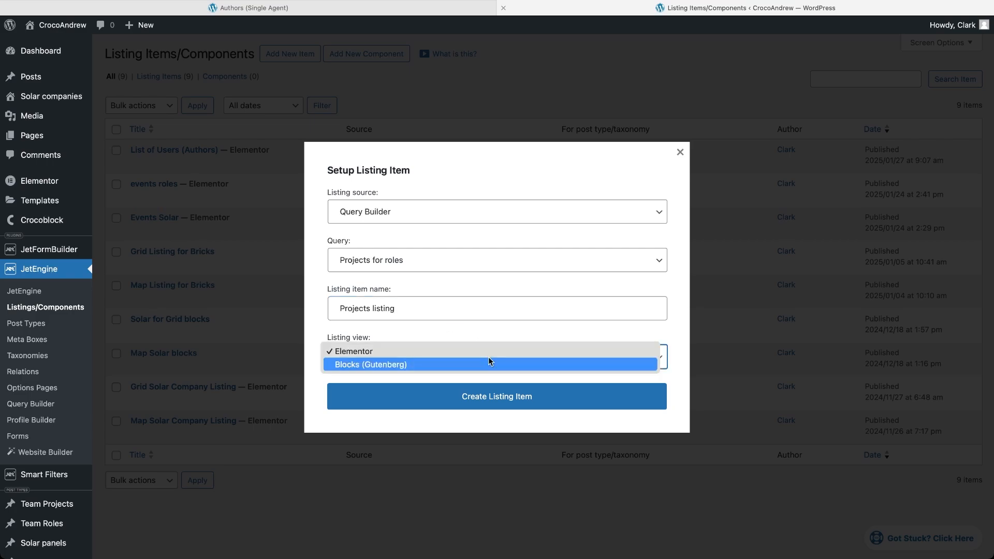
left_click(489, 352)
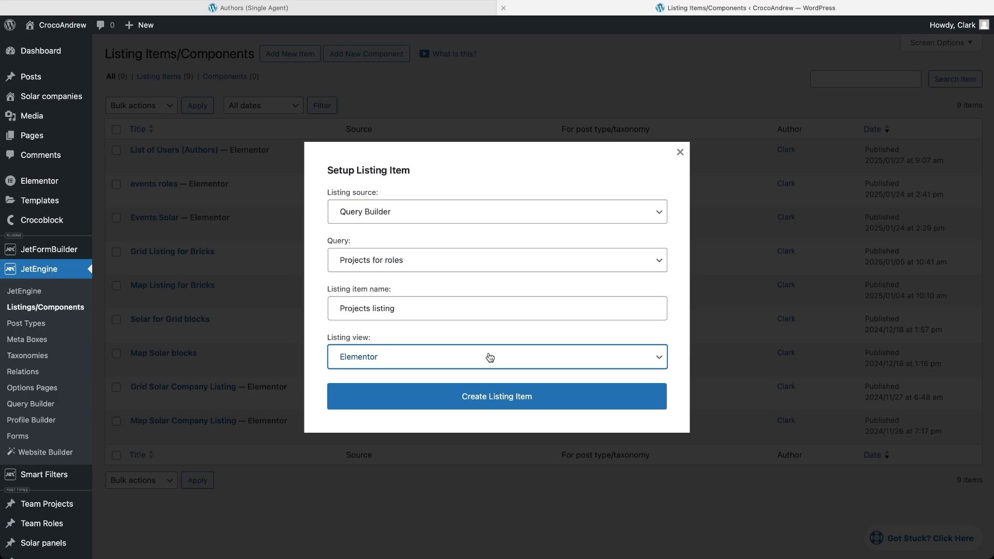
left_click(497, 397)
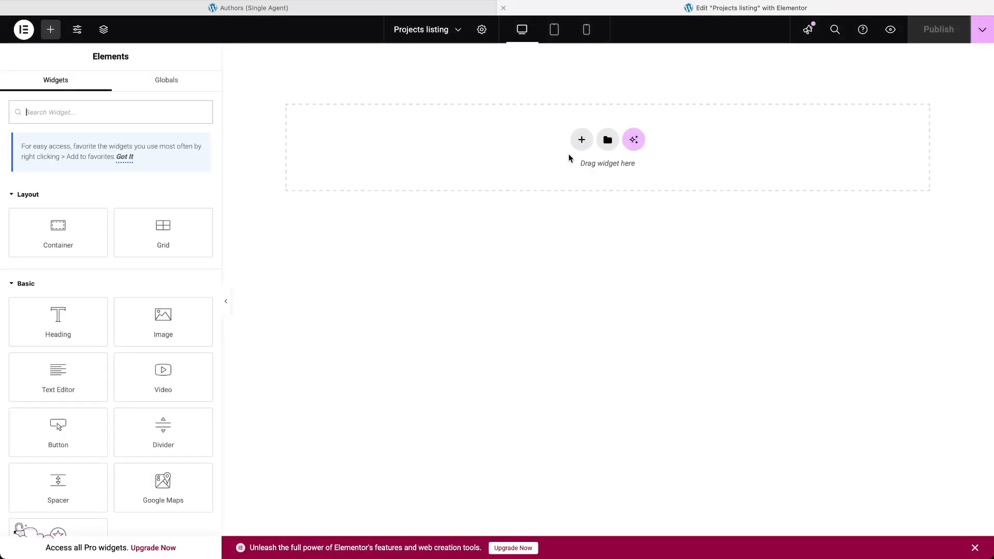
Add a single-column container to the empty listing template and insert a Dynamic Field widget in it
left_click(582, 139)
left_click(564, 182)
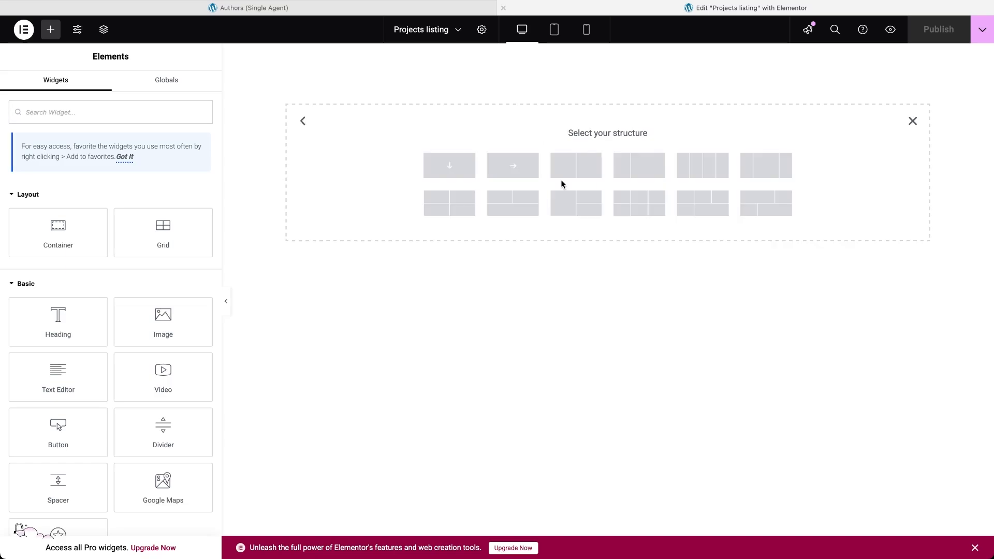
left_click(461, 168)
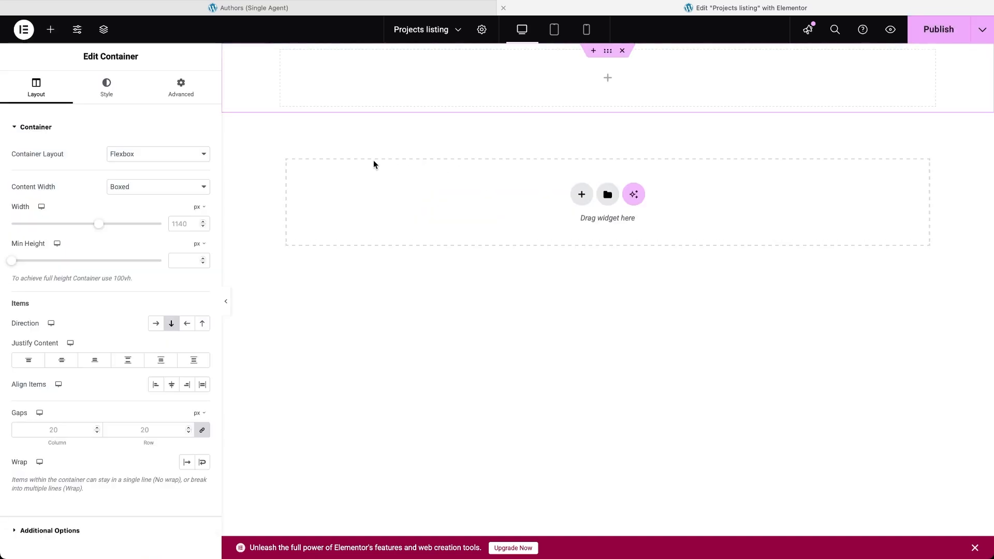
left_click(52, 31)
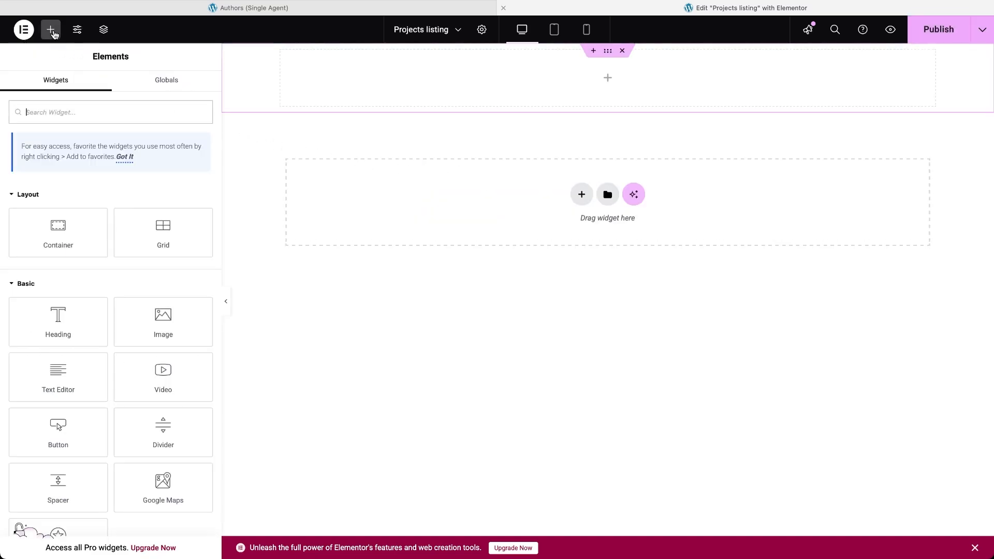
type("dynami")
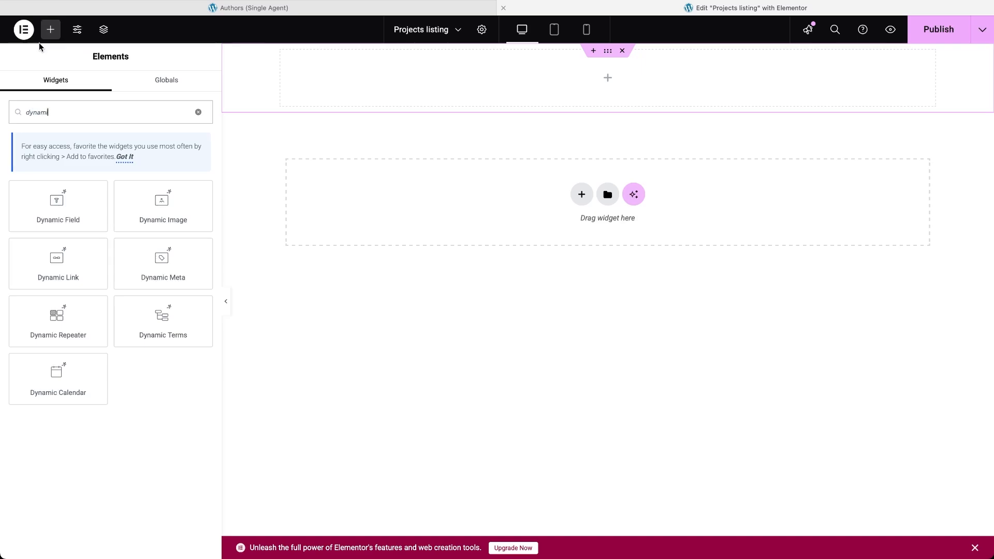
left_click(52, 204)
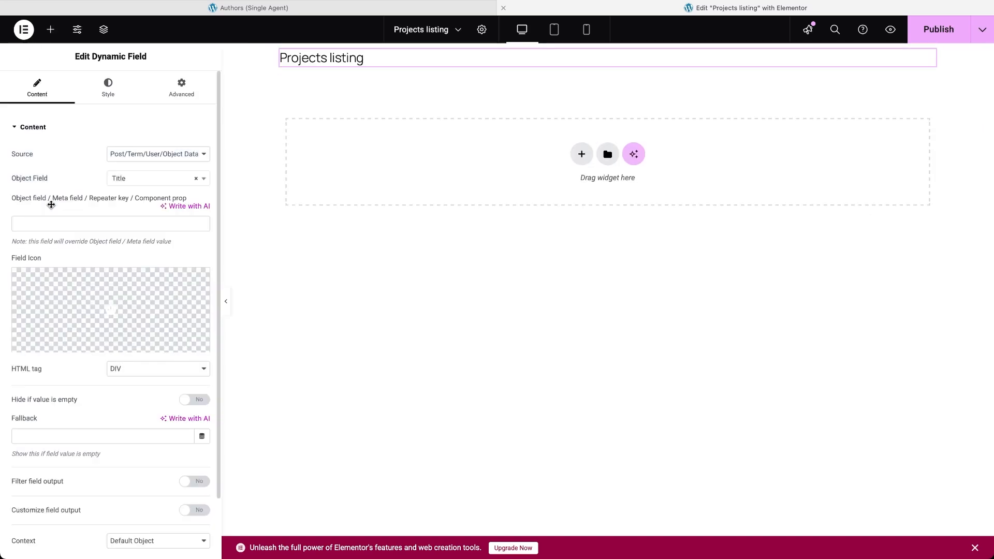
Review the Dynamic Field's source and object field options, keeping Post/Term/User/Object Data and Title
left_click(204, 155)
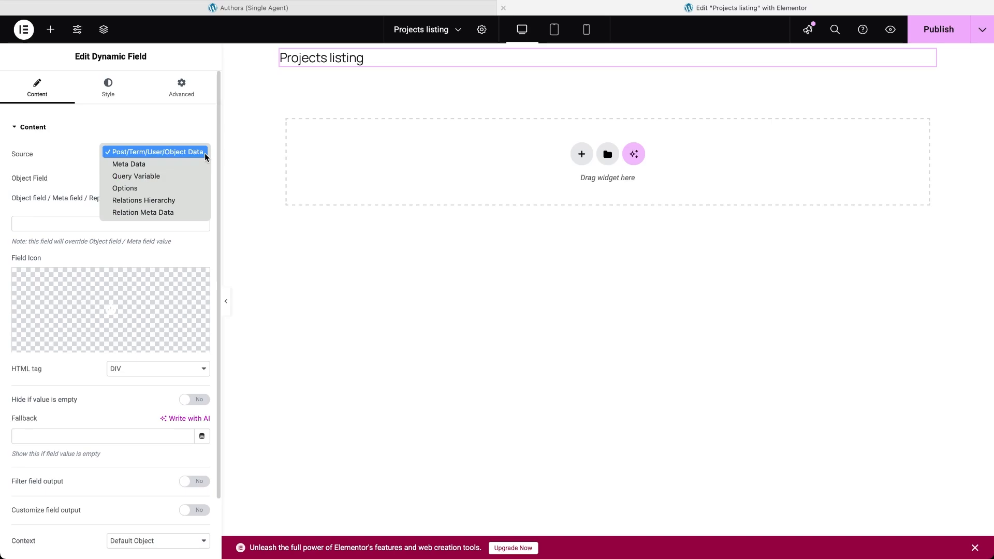
left_click(71, 166)
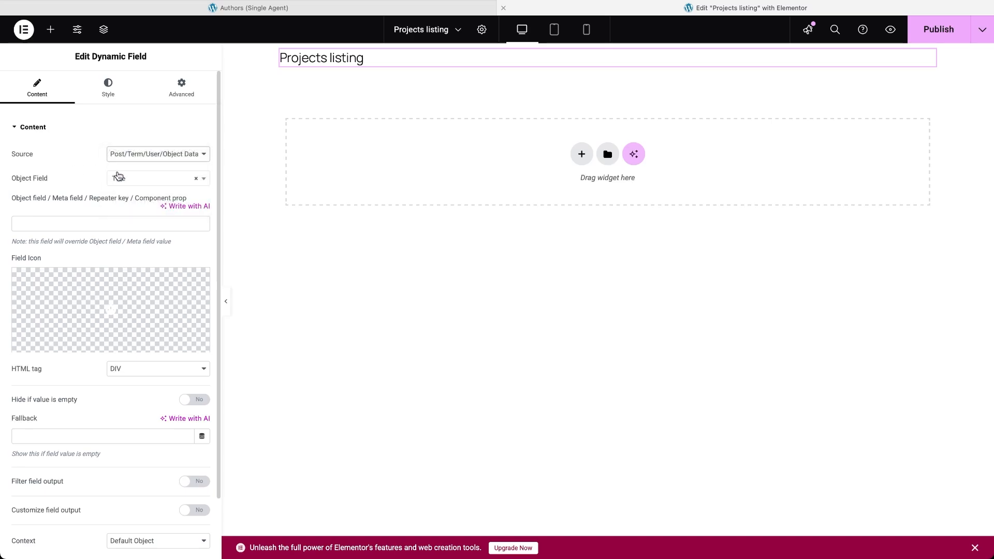
left_click(122, 179)
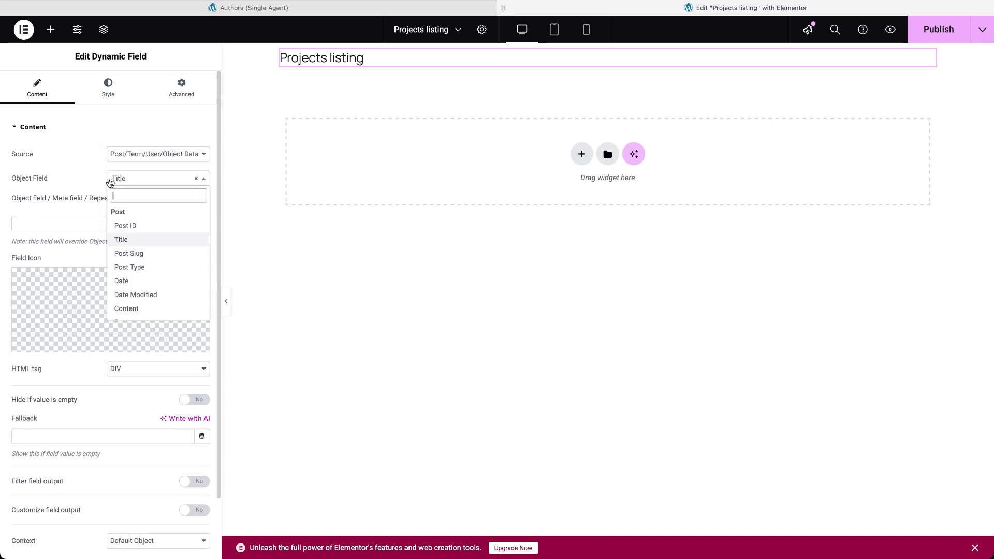
left_click(97, 181)
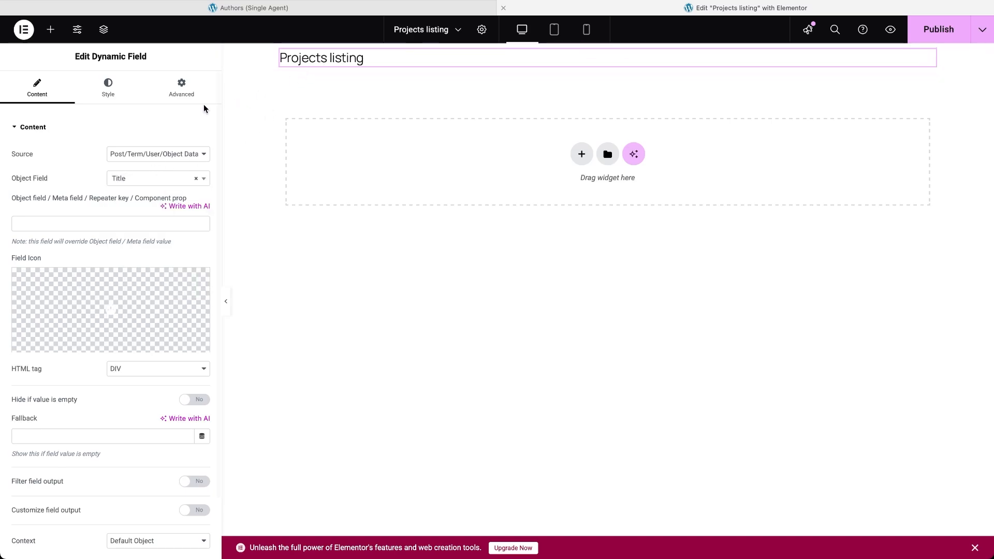
Add a second Dynamic Field below the title, with Relation Meta Data as source and the "Roles to projects" Start date as meta field
left_click(51, 32)
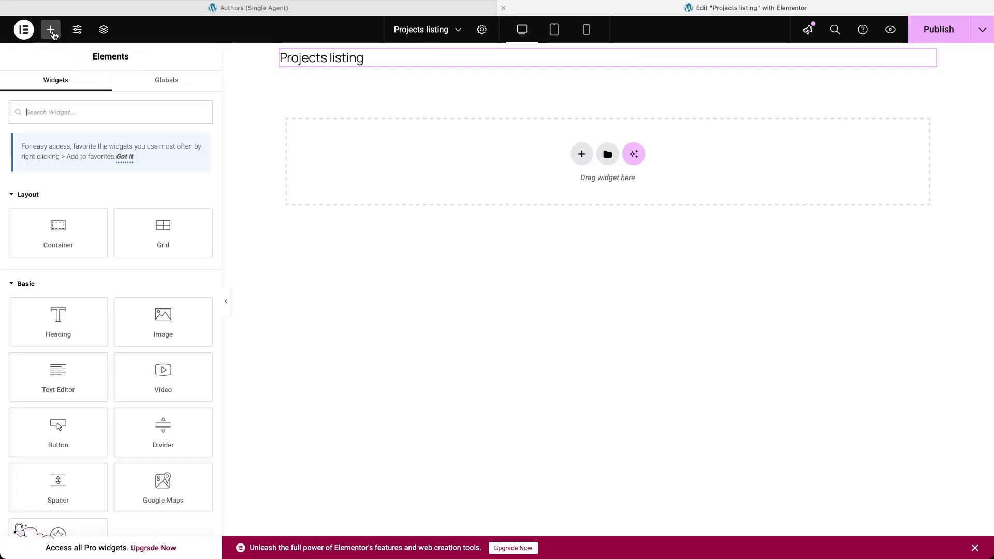
type("dynami")
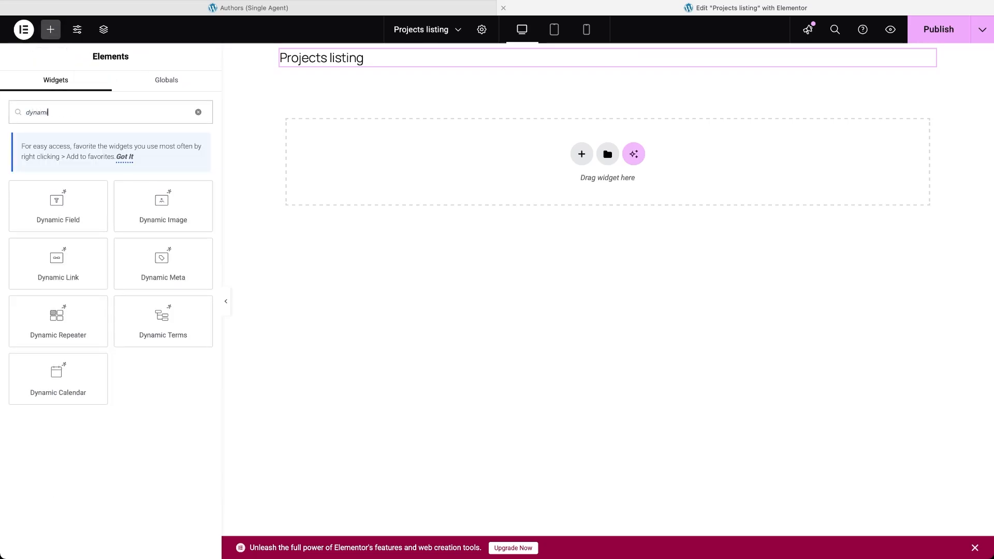
left_click(52, 199)
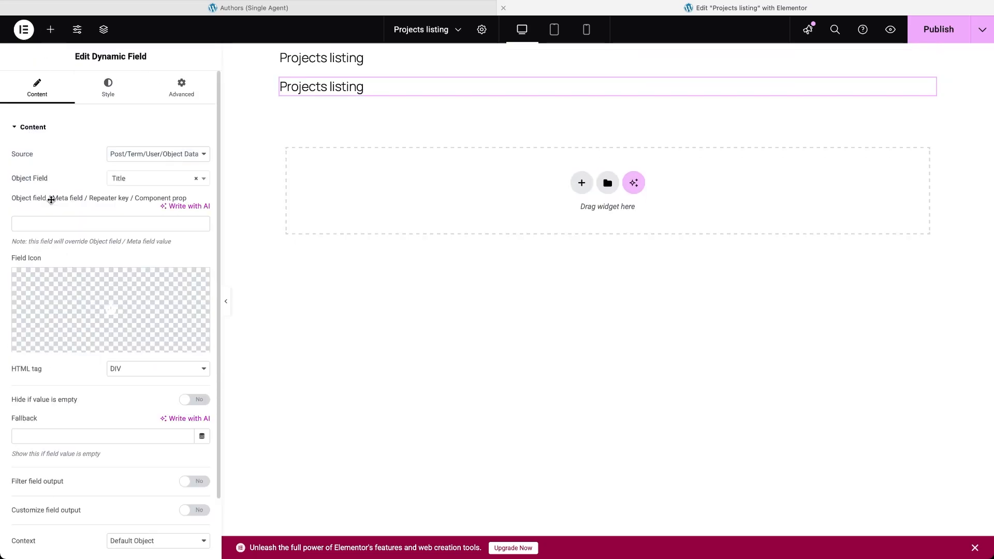
left_click(203, 155)
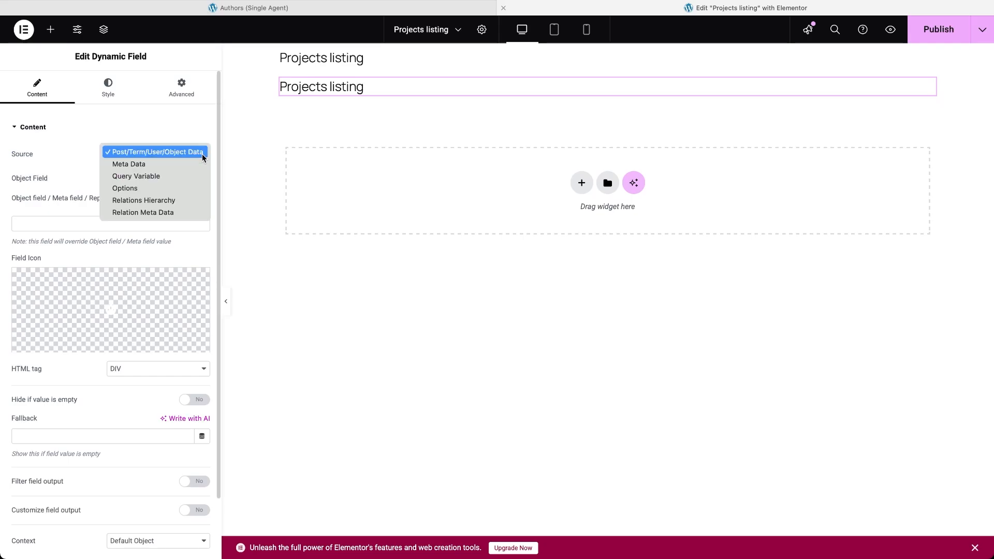
left_click(182, 212)
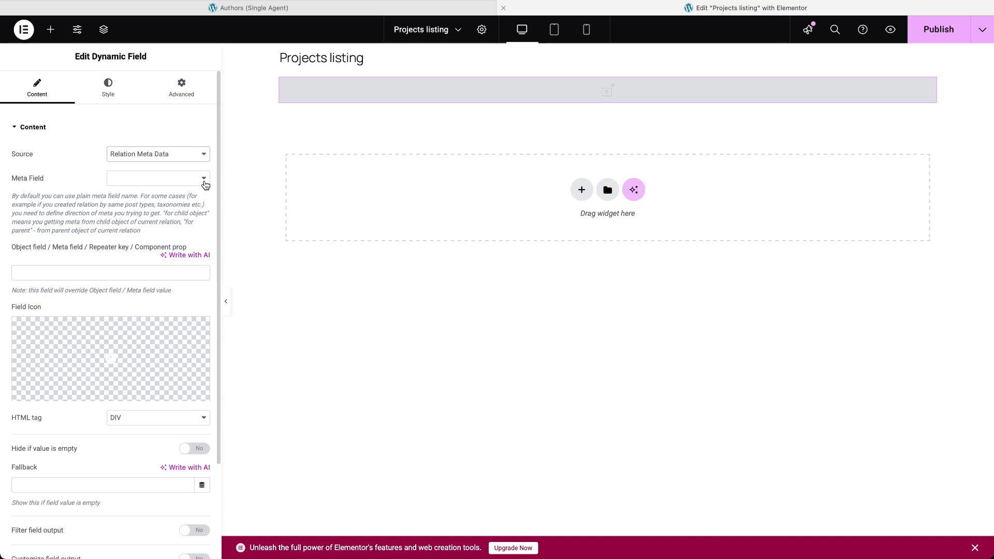
left_click(204, 180)
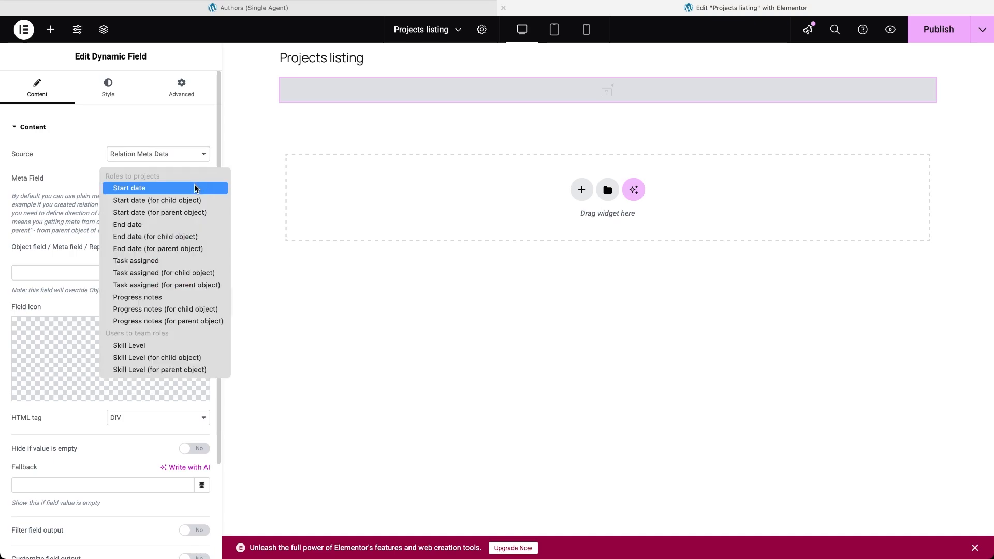
left_click(194, 189)
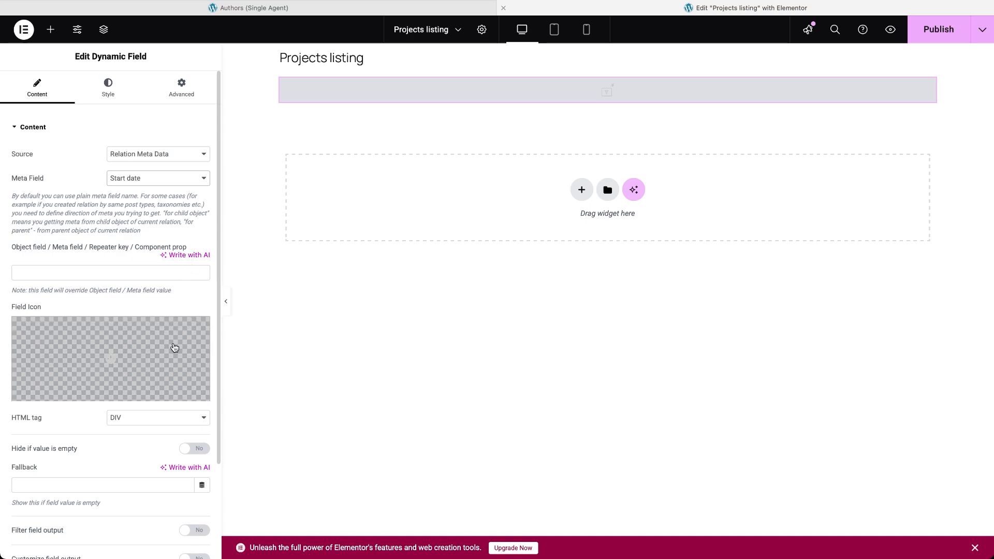
Filter the Start date field's output with the Format date callback and set its context to Related Items From Roles to projects
scroll(157, 407, "down", 3)
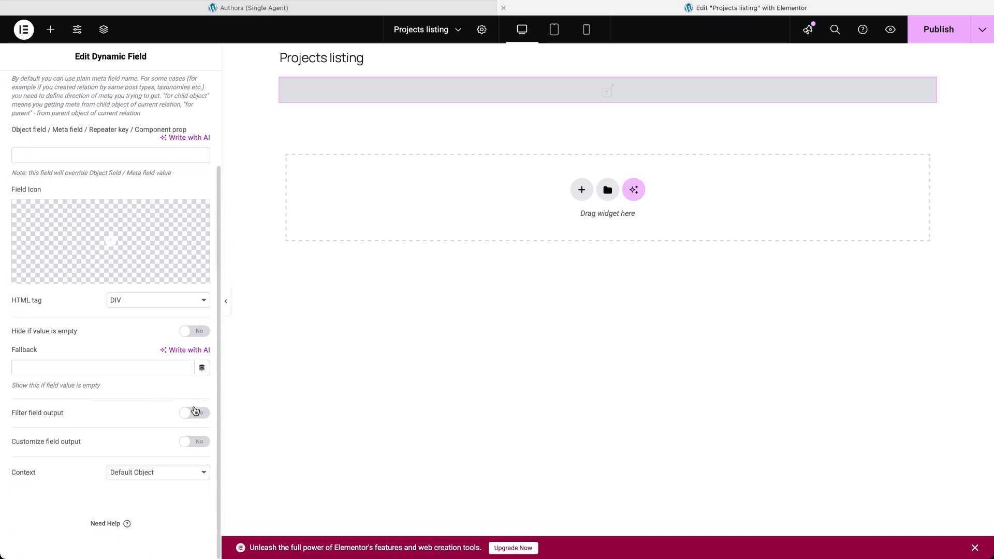
left_click(198, 412)
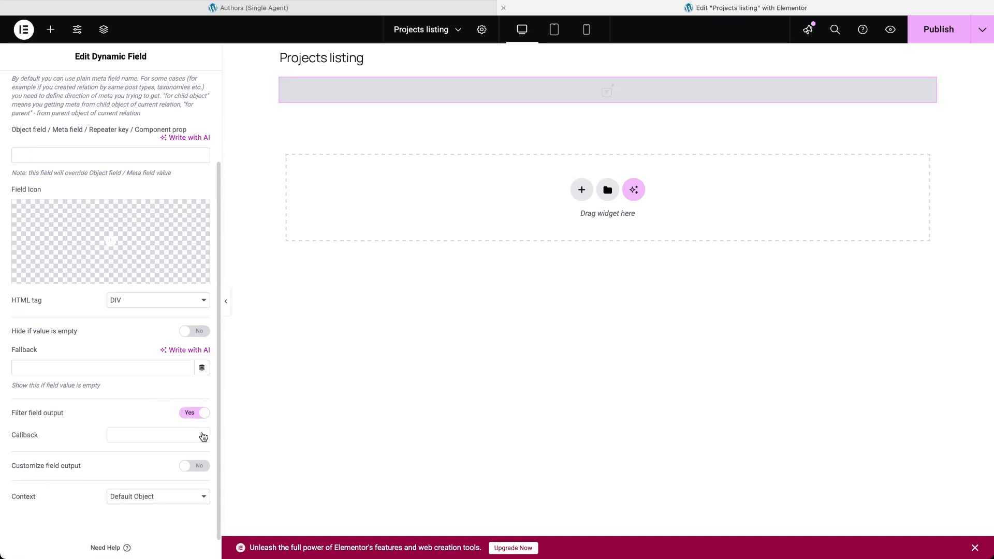
left_click(203, 436)
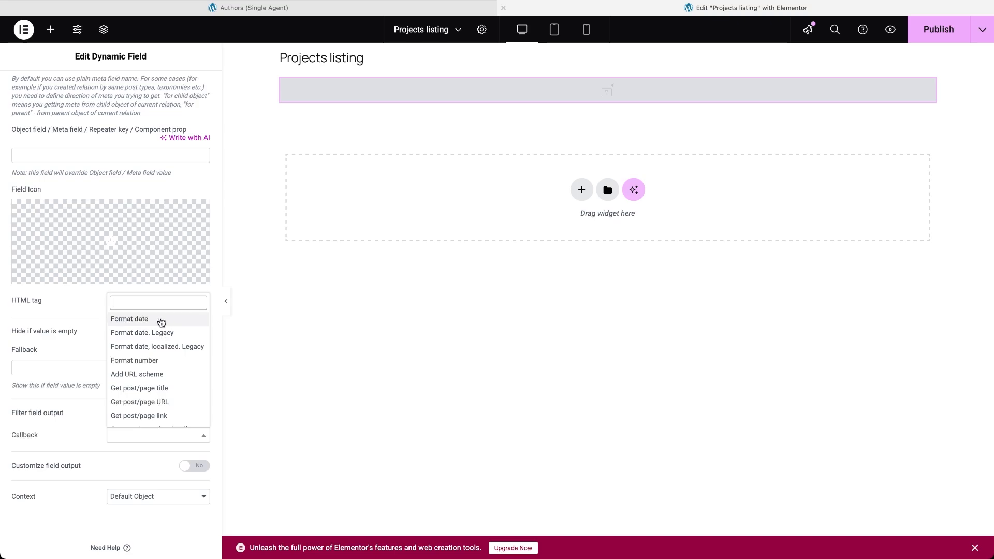
left_click(160, 319)
scroll(169, 512, "down", 2)
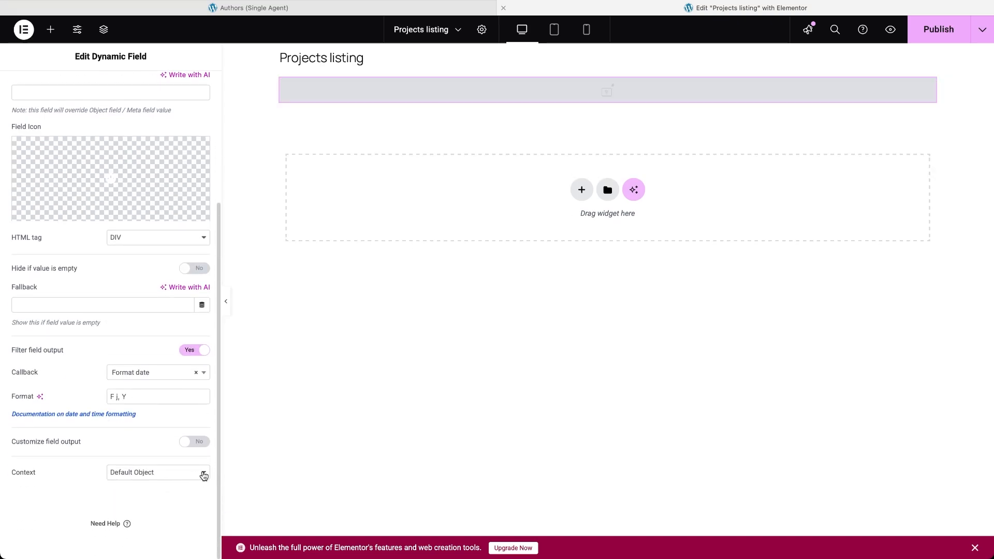
left_click(202, 473)
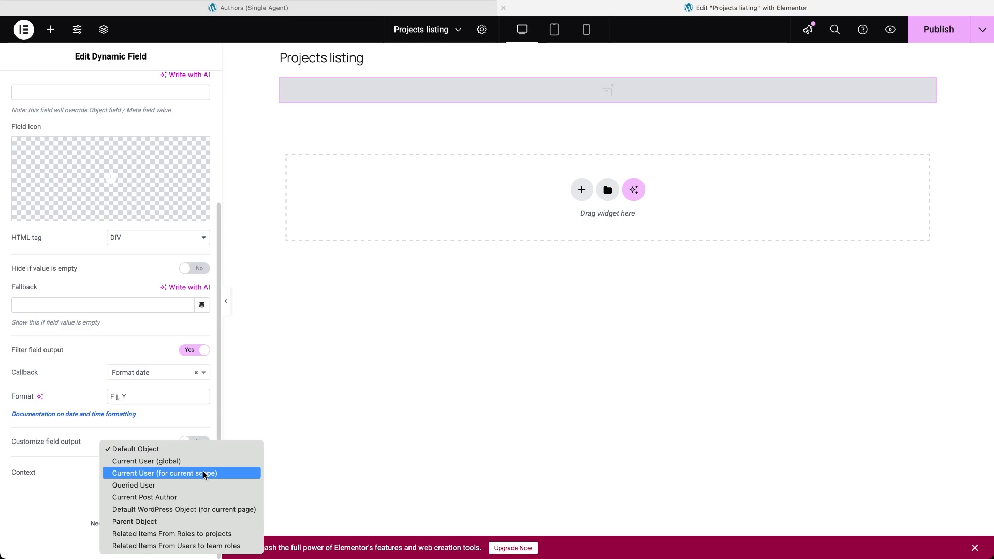
left_click(209, 534)
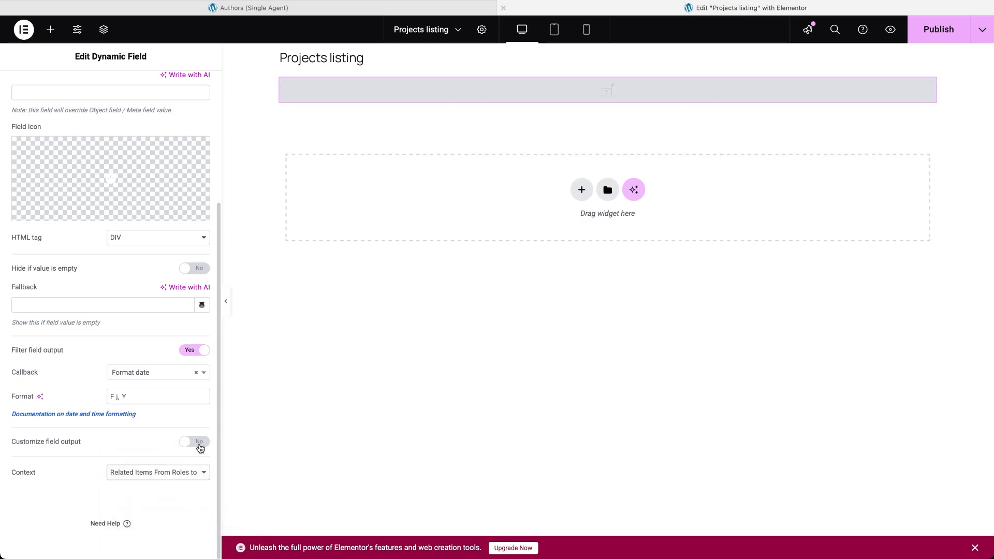
Add another Dynamic Field below the start date, with Relation Meta Data as source and the "Roles to projects" Task assigned as meta field
left_click(50, 29)
type("dynamic")
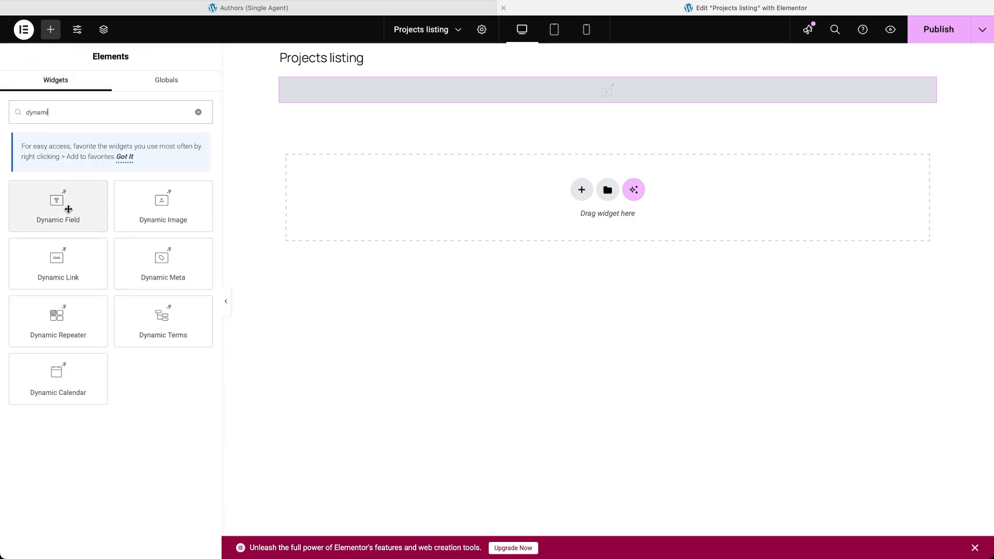
left_click(67, 210)
left_click(204, 158)
left_click(192, 165)
left_click(200, 155)
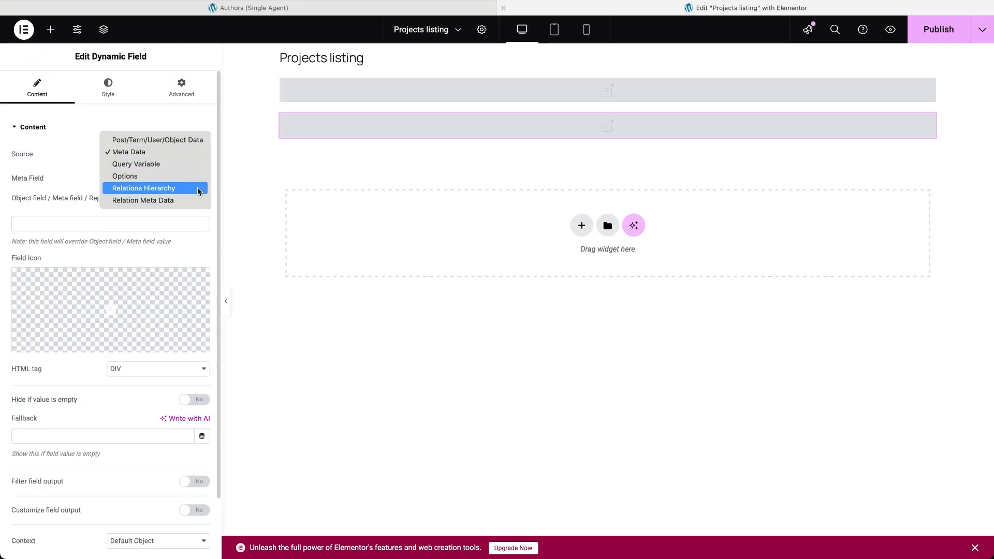
left_click(195, 202)
left_click(204, 181)
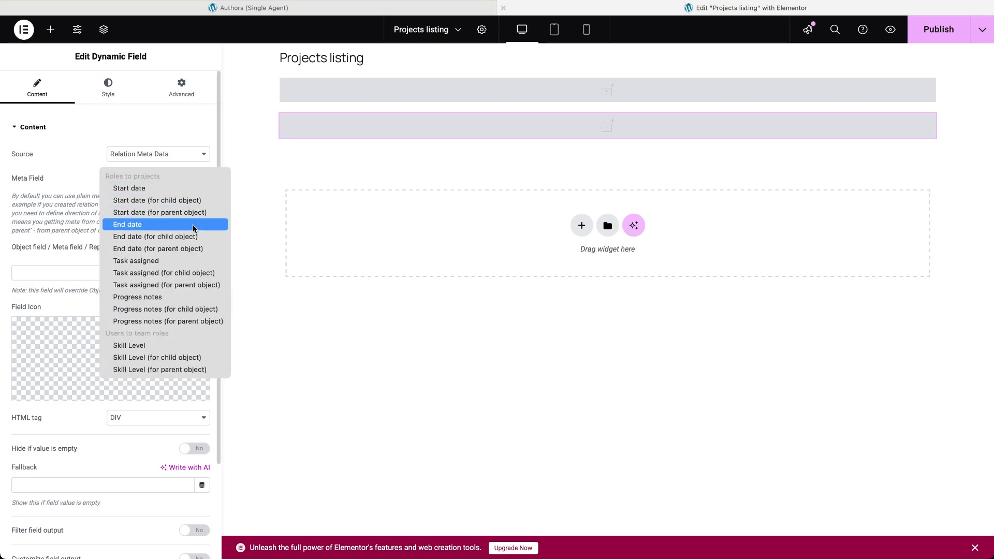
left_click(177, 262)
Enable output filtering for the Task assigned field with the Add paragraph tags (wpautop) callback
scroll(175, 402, "down", 3)
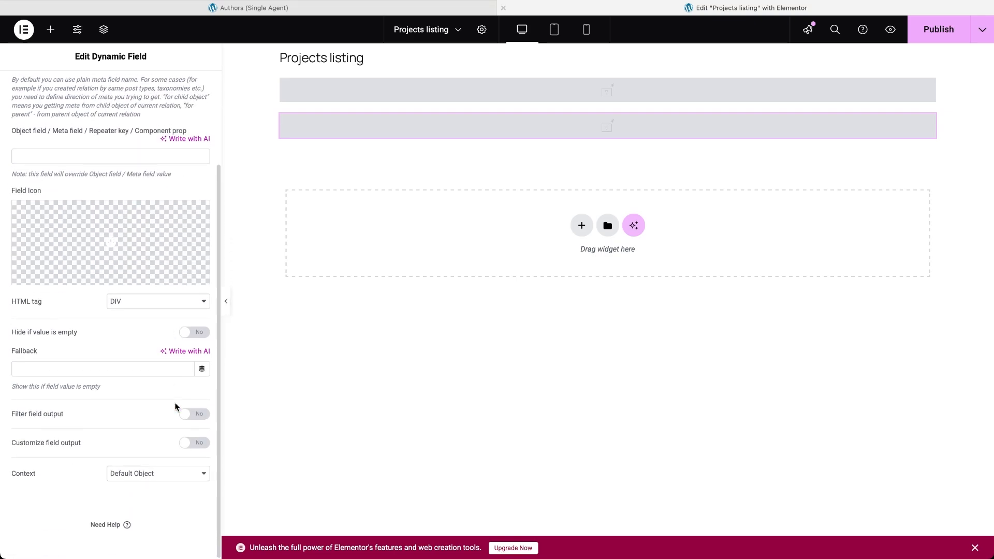
left_click(194, 414)
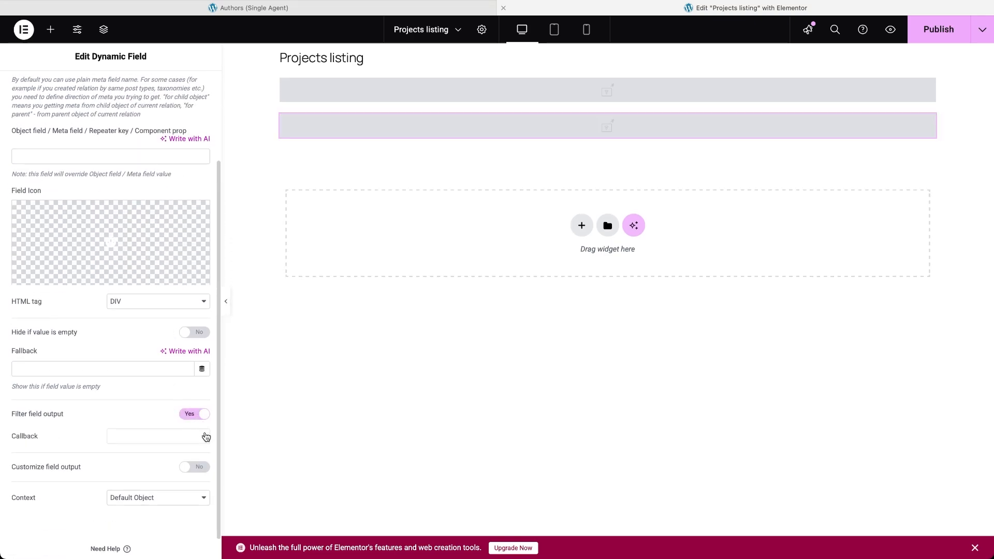
left_click(205, 439)
type("add")
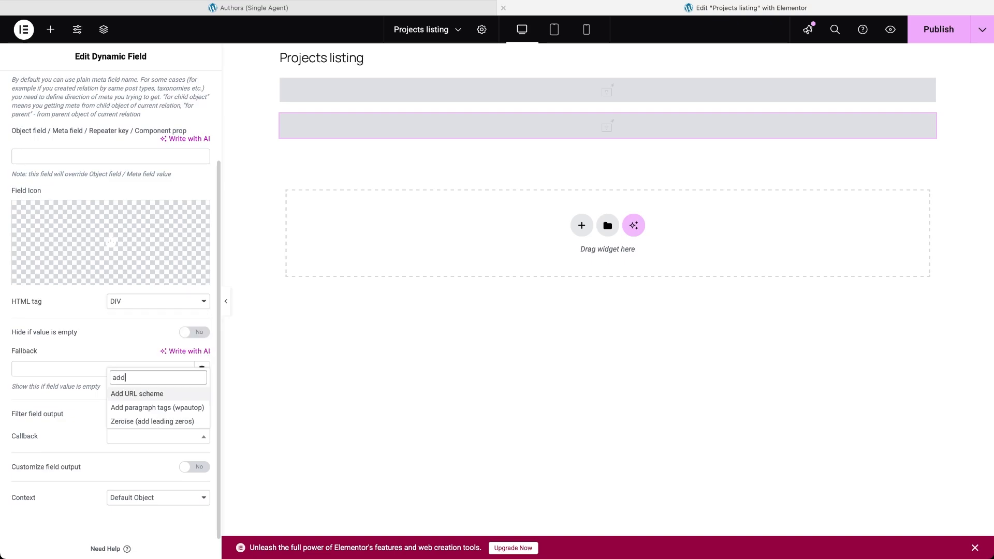
left_click(174, 408)
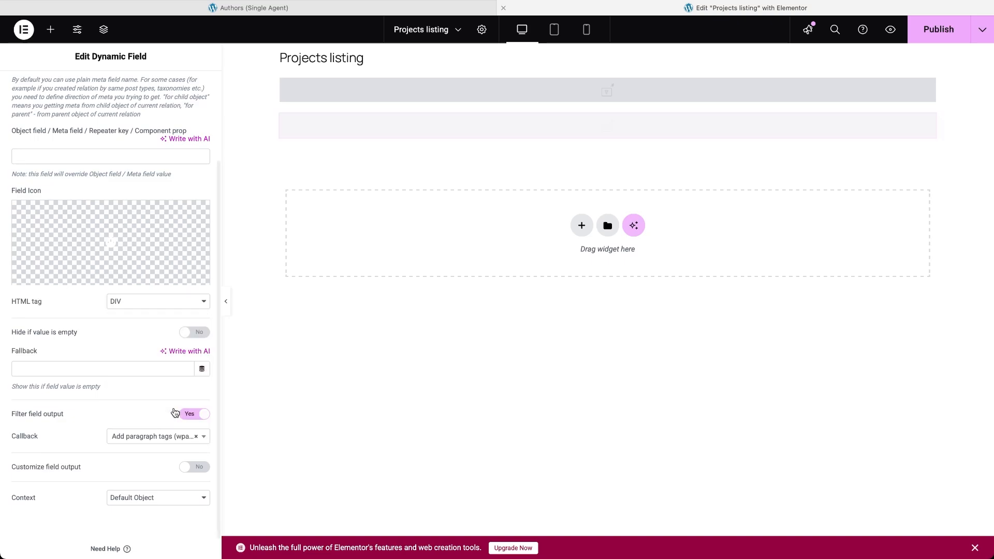
Add a Dynamic Field at the end of the listing, with Meta Data as source and the Team Projects field Project Status
left_click(51, 31)
type("dynam")
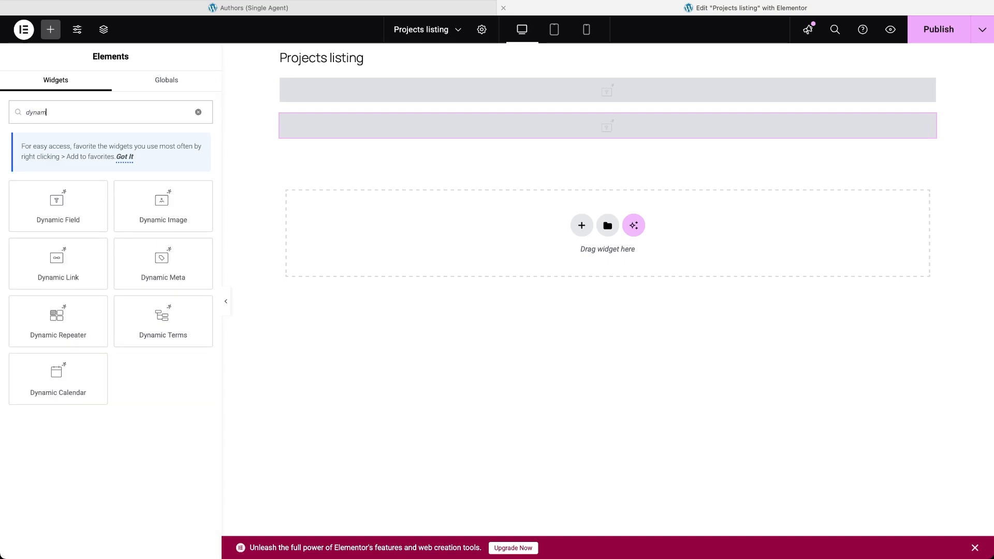
left_click(63, 205)
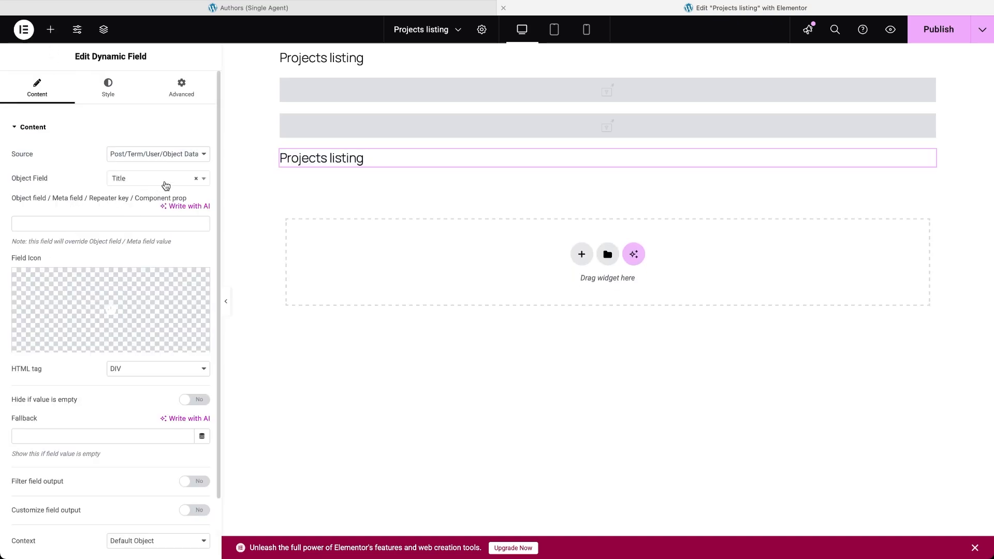
left_click(207, 155)
left_click(196, 162)
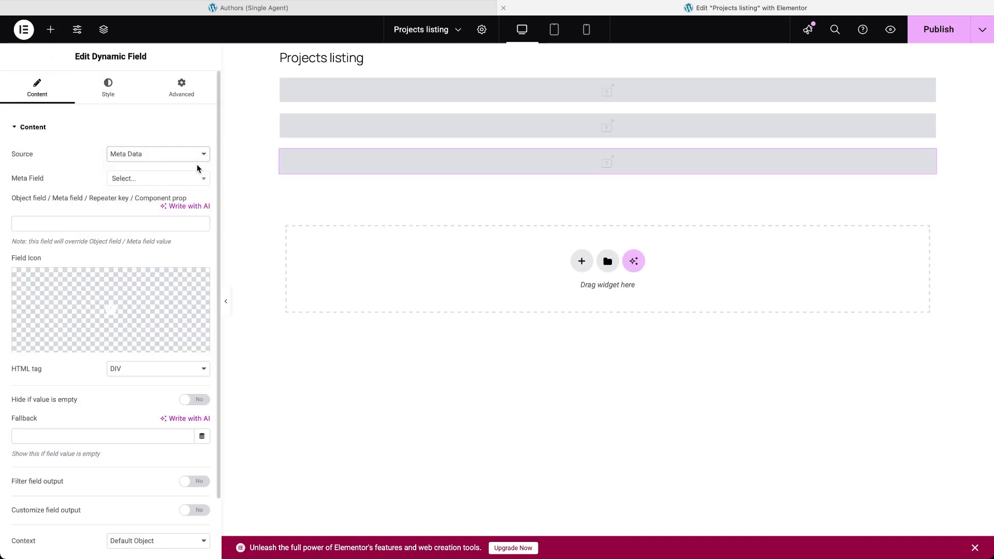
left_click(206, 180)
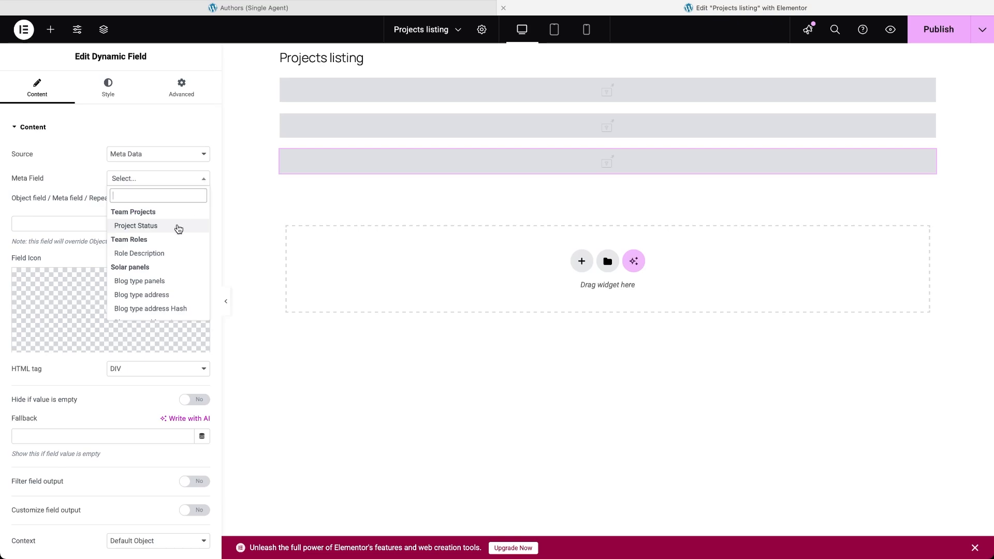
left_click(176, 229)
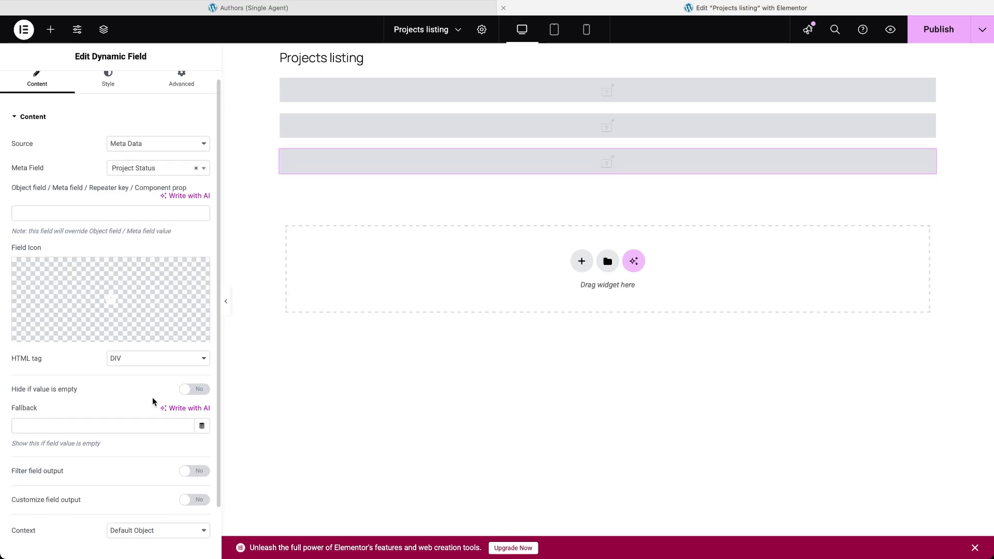
Enable output filtering for the Project Status field with the Multiple select field values callback
scroll(171, 405, "down", 2)
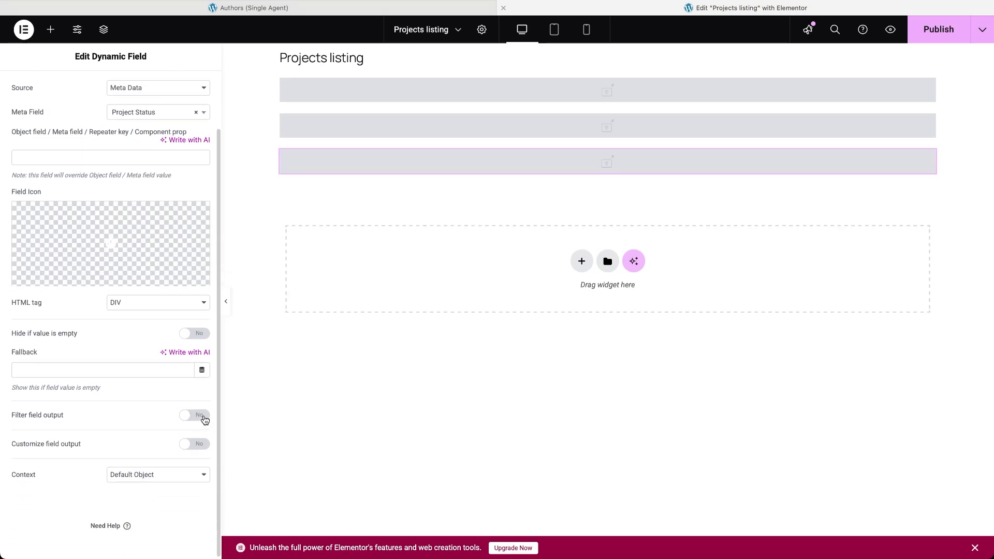
left_click(205, 418)
left_click(204, 439)
type("mu")
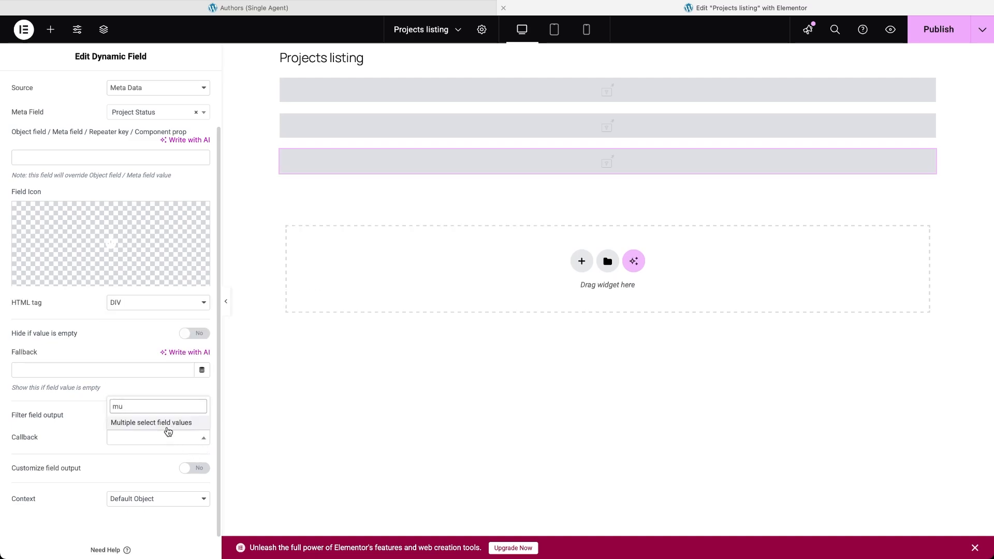
left_click(163, 422)
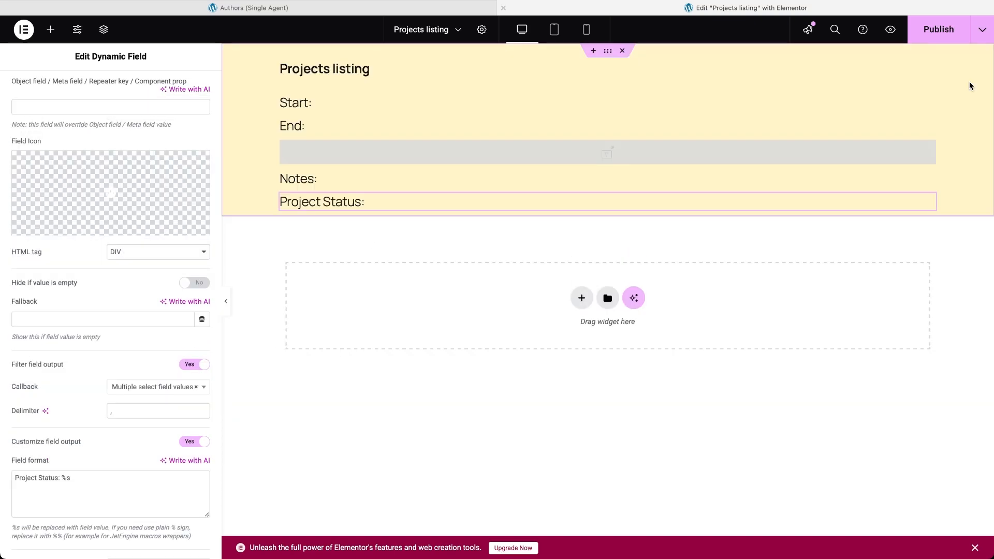
Publish the Projects listing template and exit the editor to the overview of listing items
left_click(942, 35)
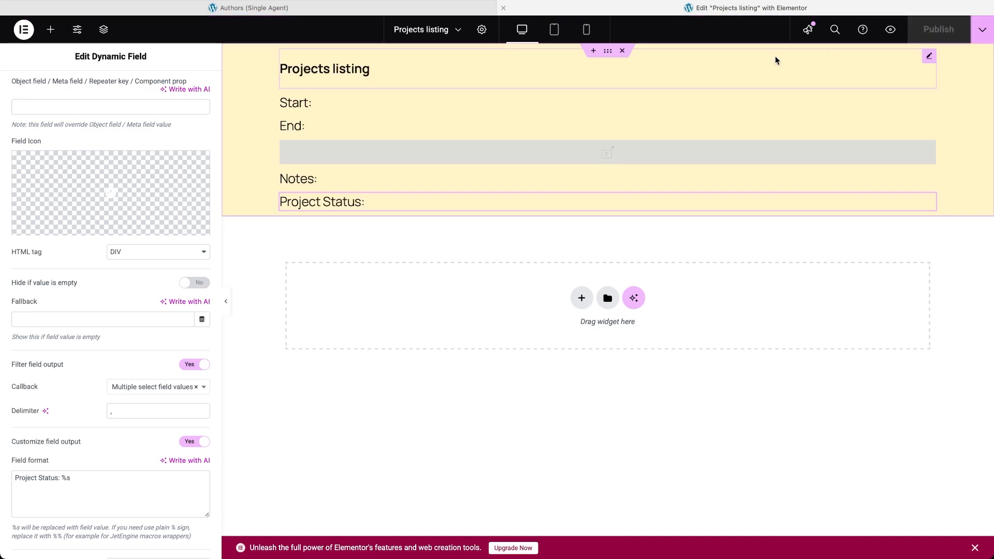
left_click(24, 29)
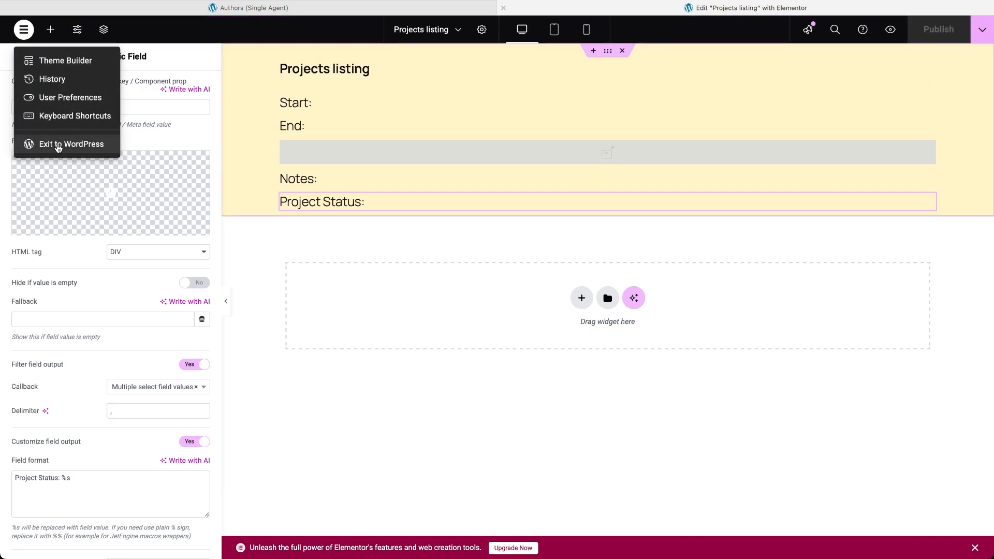
left_click(56, 144)
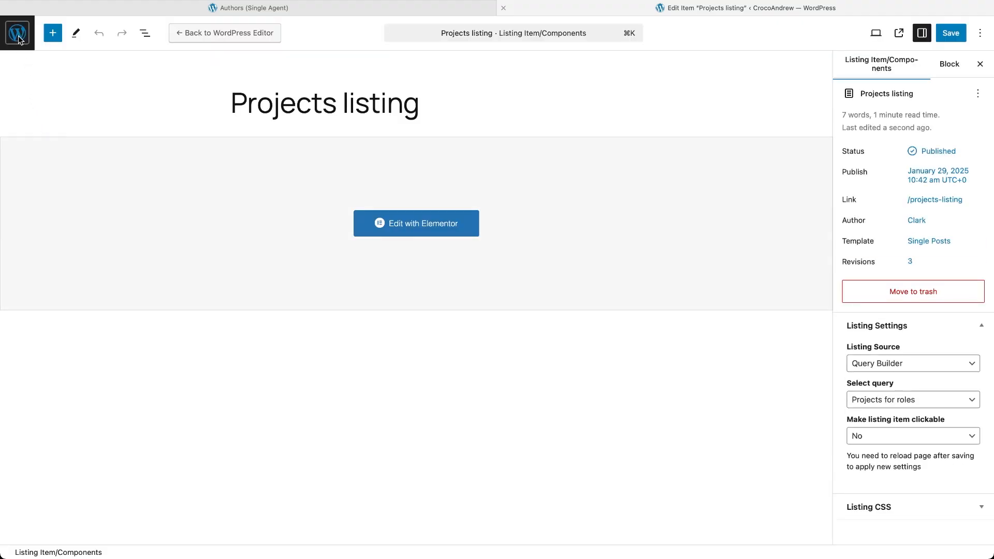
left_click(18, 39)
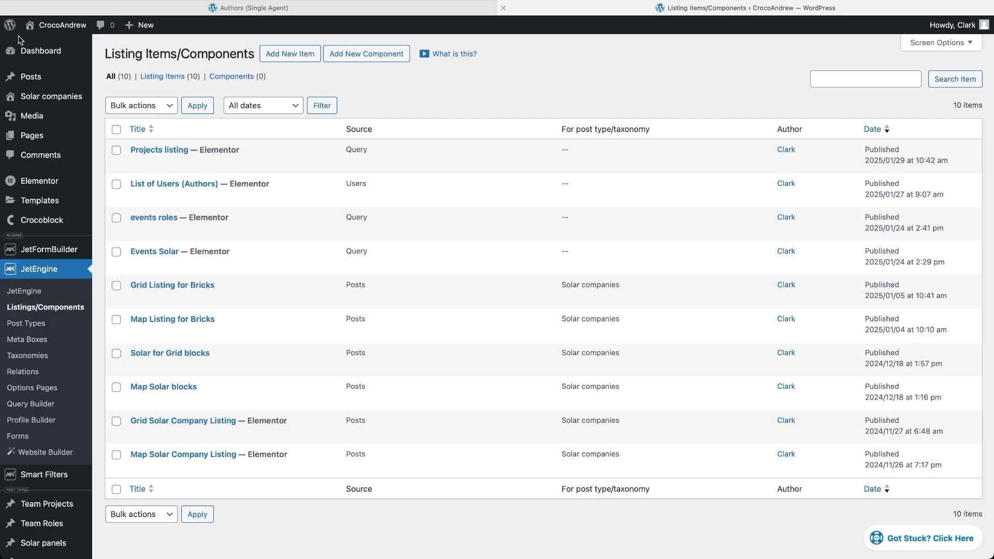
Create an Elementor listing item named "Roles listing" with Query Builder as source and the "Roles for users" query
left_click(276, 60)
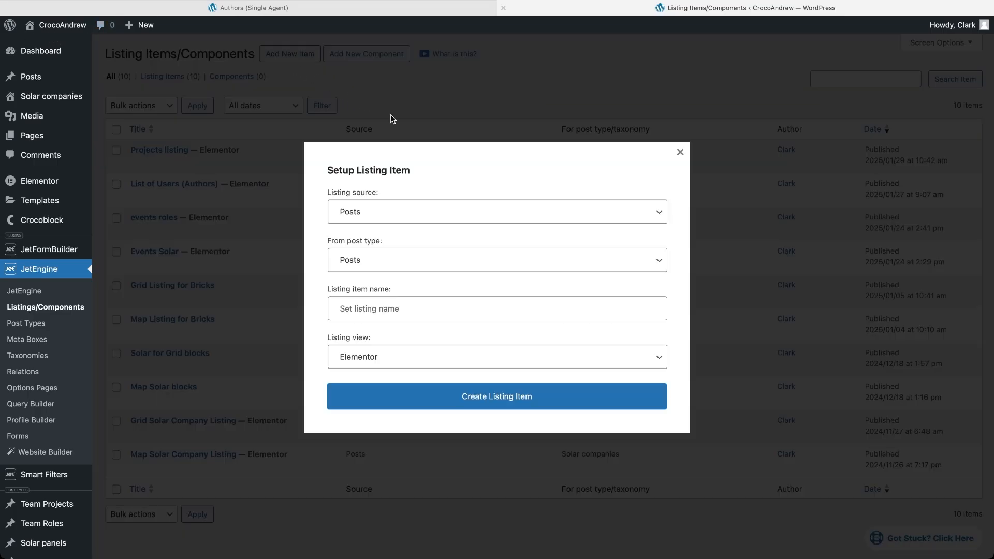
left_click(445, 210)
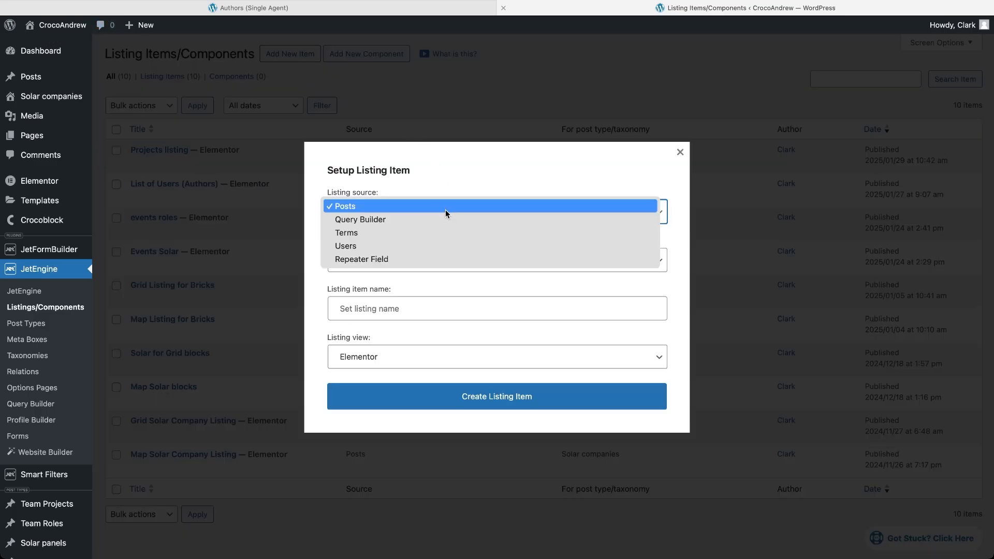
left_click(443, 220)
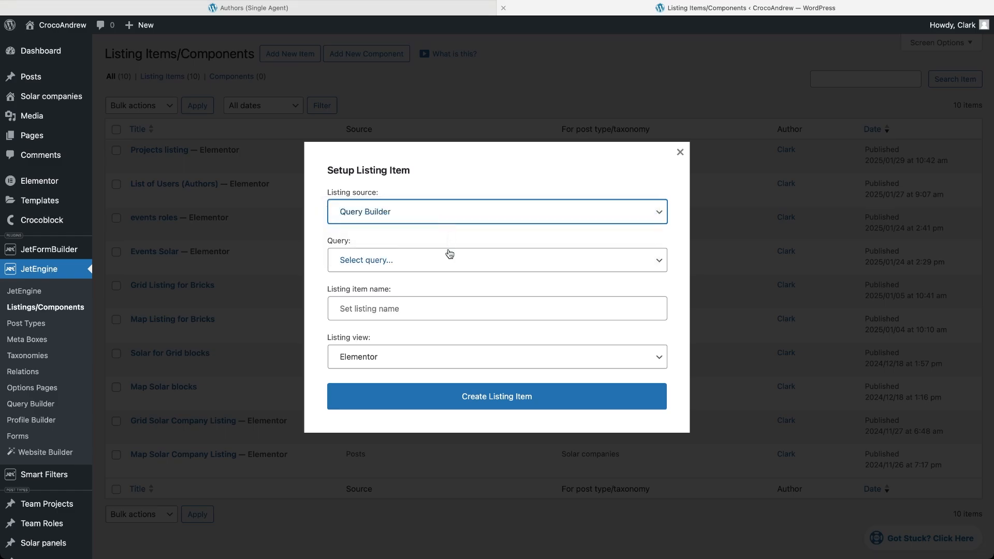
left_click(448, 264)
left_click(447, 267)
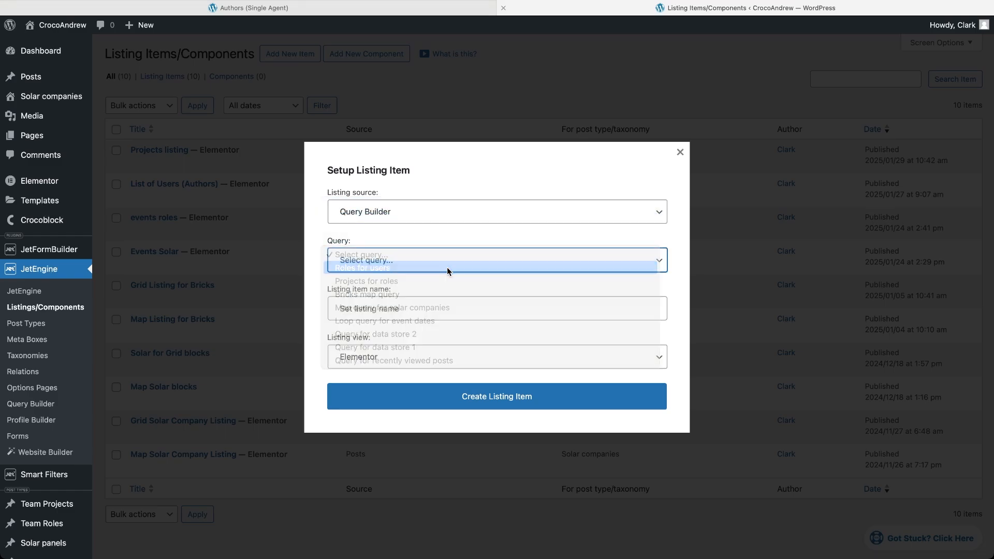
left_click(451, 310)
type("Roles listing")
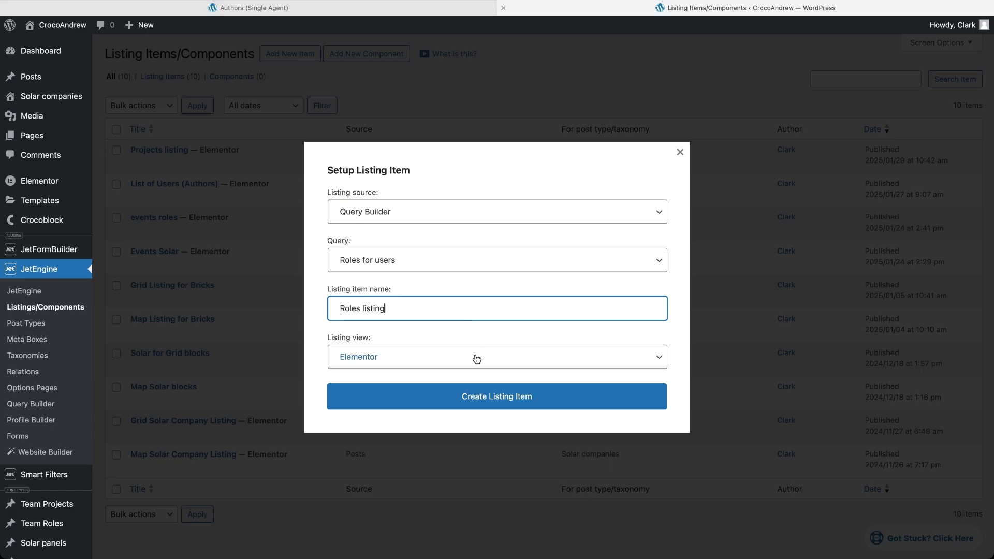
left_click(487, 402)
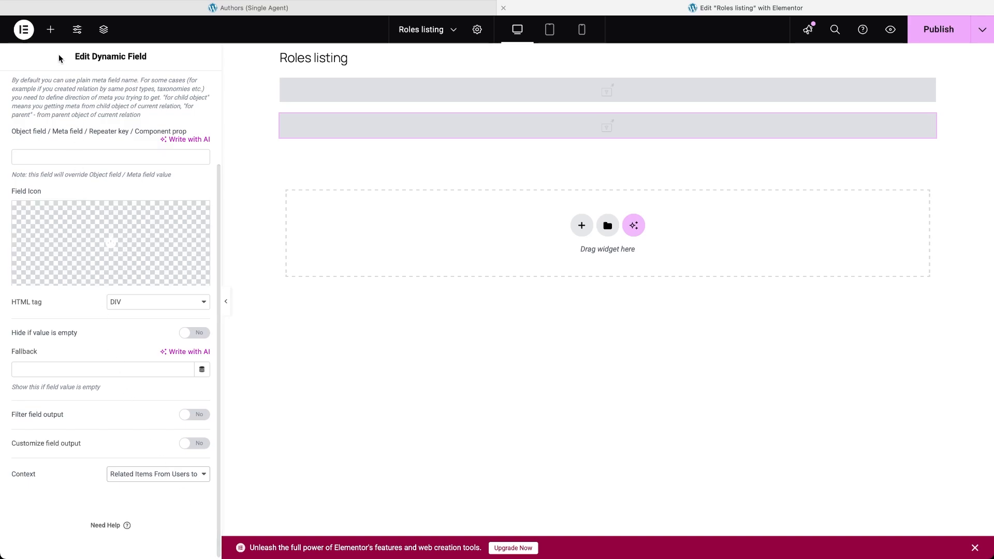
Insert a Listing Grid widget below the Dynamic Fields in the roles template and set its listing to Projects listing
left_click(51, 32)
type("listing g")
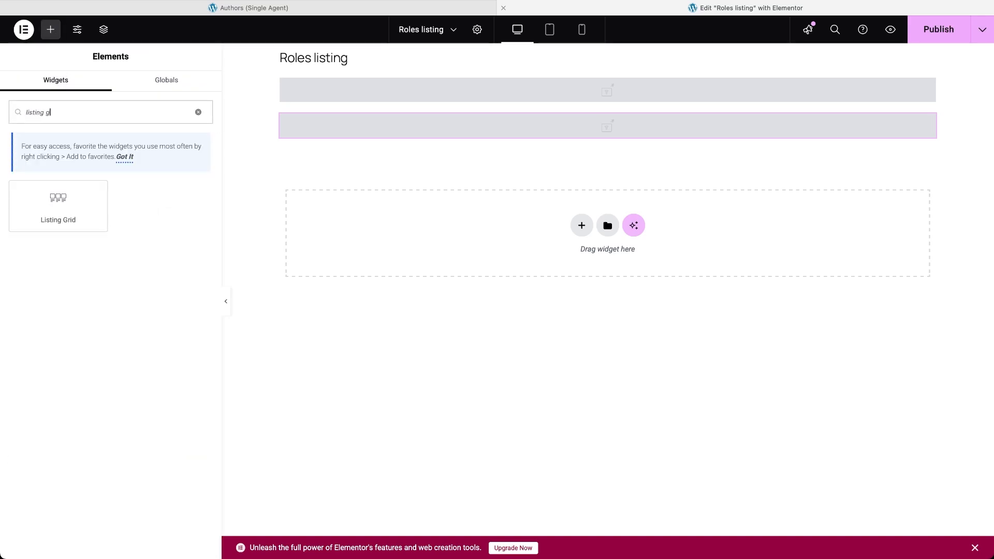
type("rid")
left_click_drag(56, 211, 423, 139)
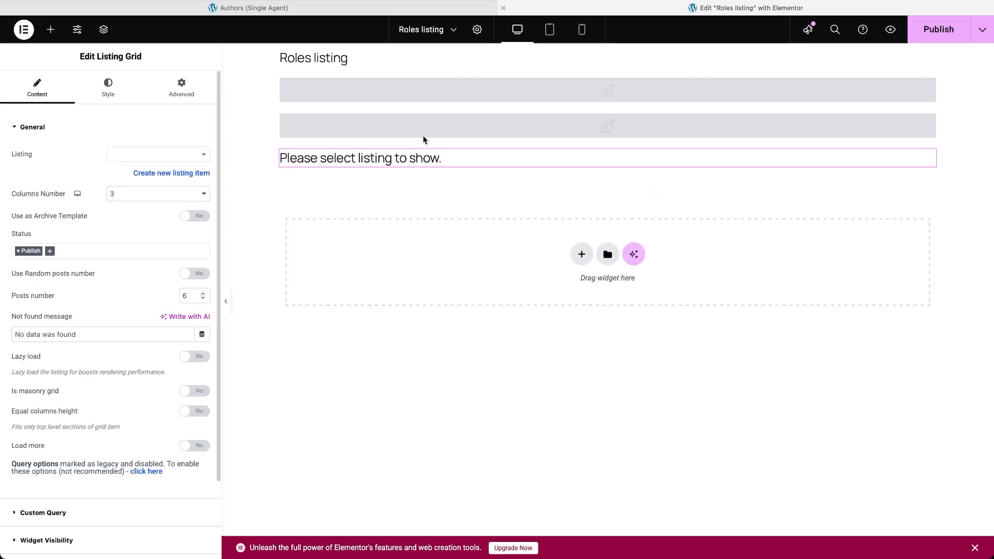
left_click(156, 154)
type("proje")
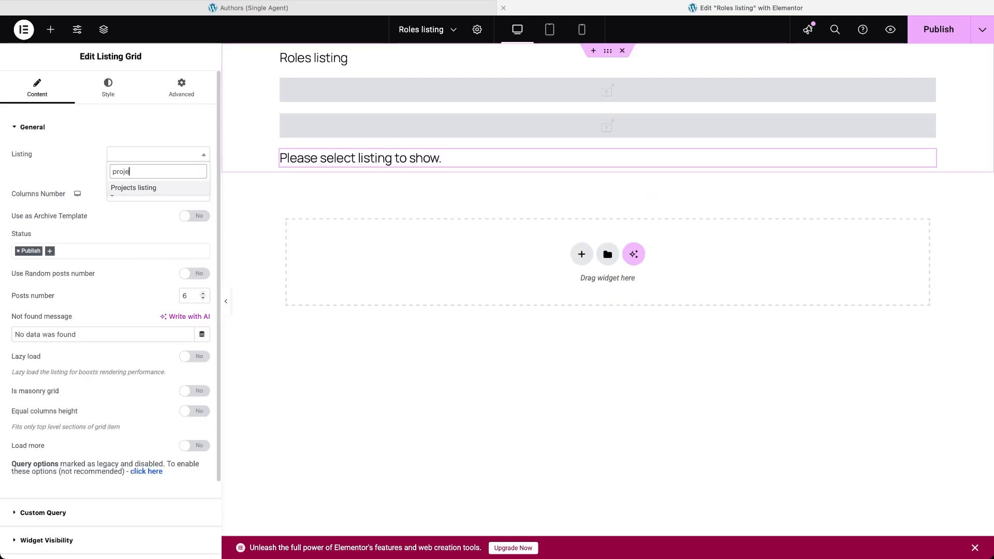
left_click(189, 190)
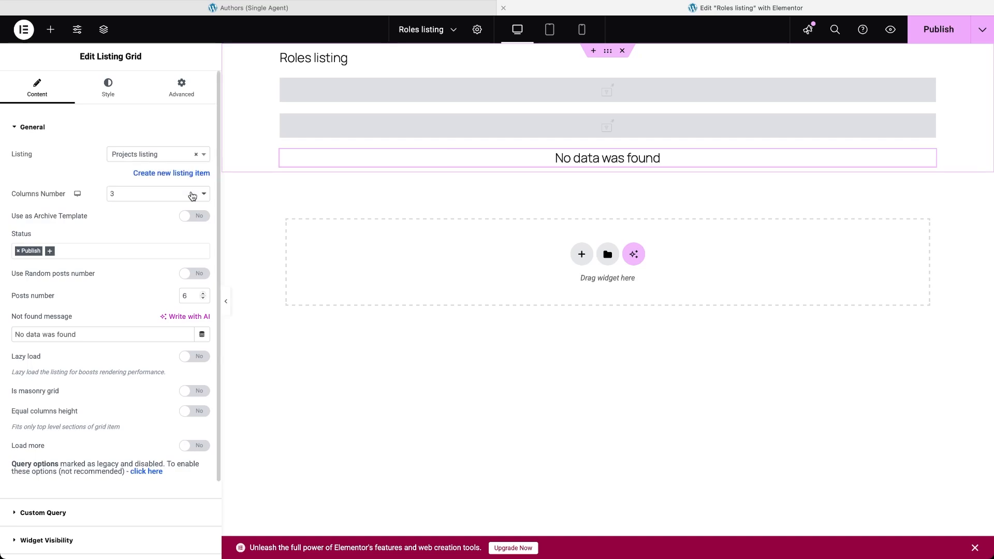
Set the nested Listing Grid to 2 columns and publish the Roles listing template
left_click(203, 191)
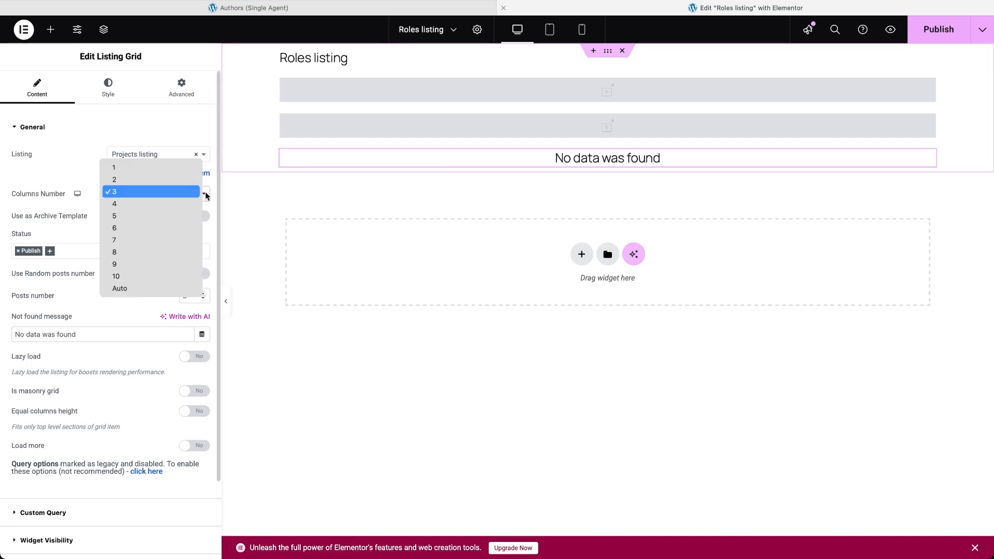
left_click(187, 180)
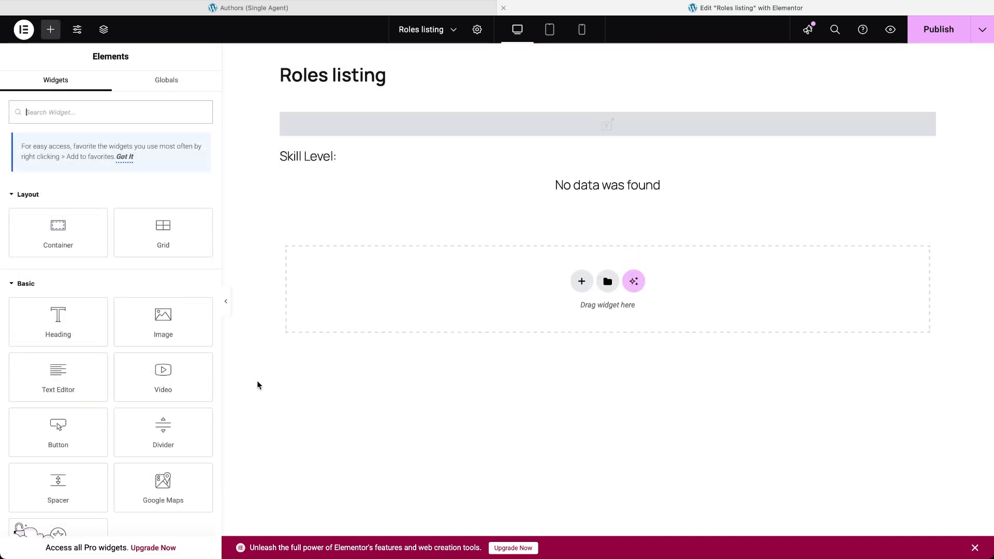
left_click(939, 31)
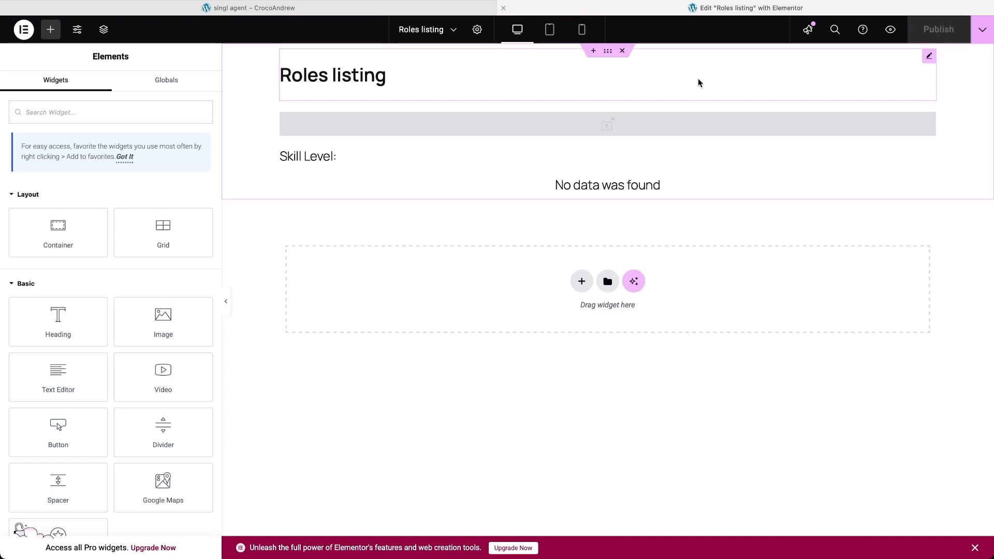
Open the singl agent template in Elementor and add a Listing Grid with Roles listing to the empty container
left_click(441, 13)
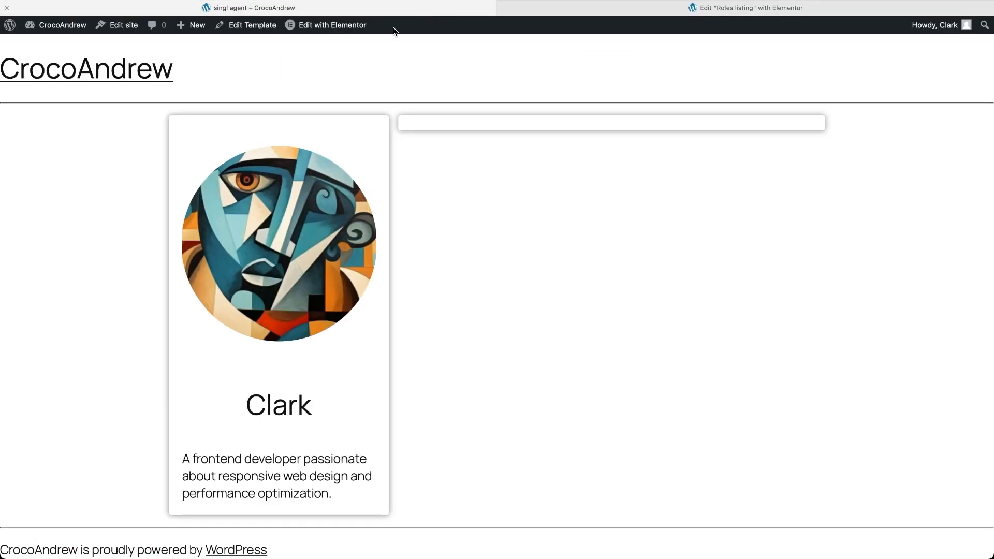
left_click(352, 26)
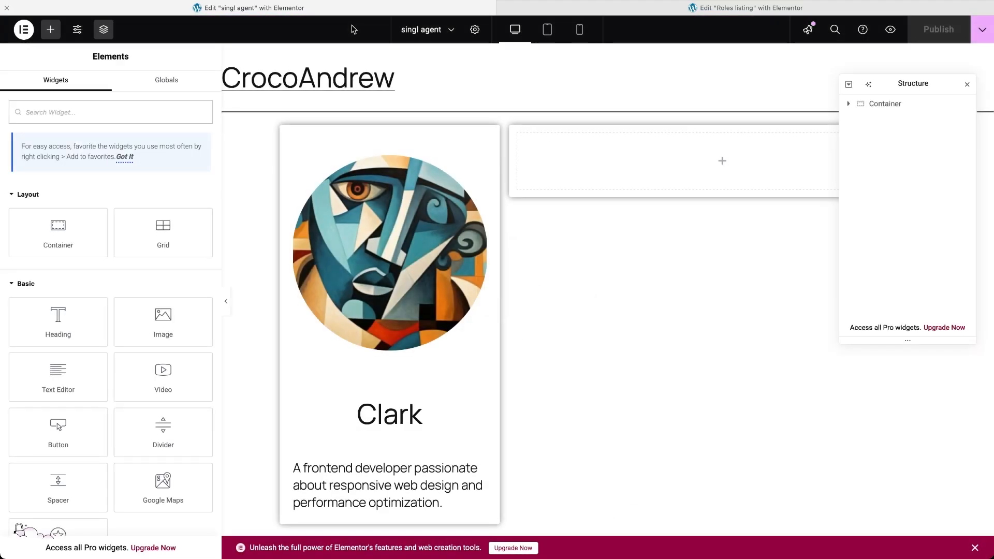
type("listi")
left_click_drag(95, 217, 611, 164)
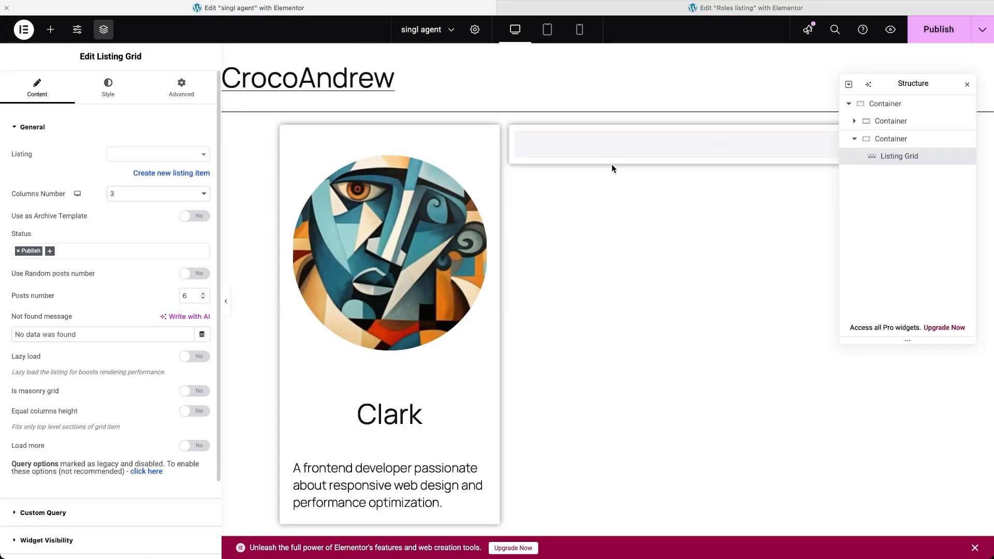
left_click(203, 154)
type("role")
left_click(150, 202)
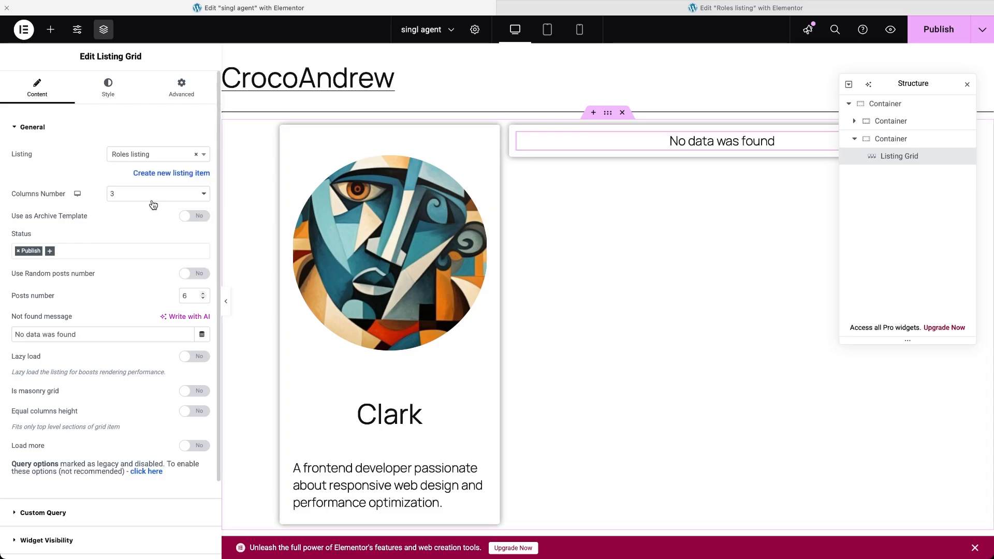
Set the roles Listing Grid to 1 column, publish the singl agent template, and close the structure overview
left_click(199, 193)
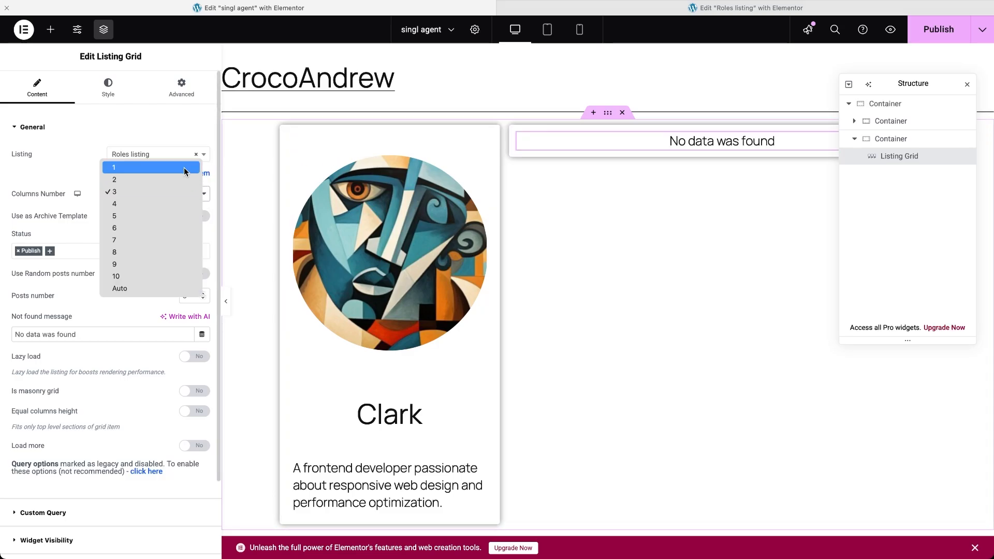
left_click(186, 167)
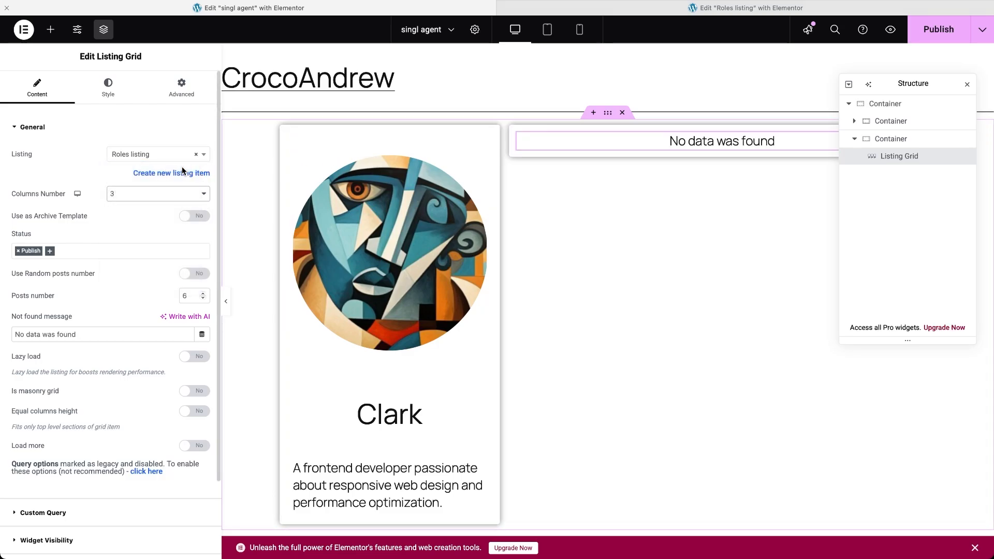
left_click(930, 32)
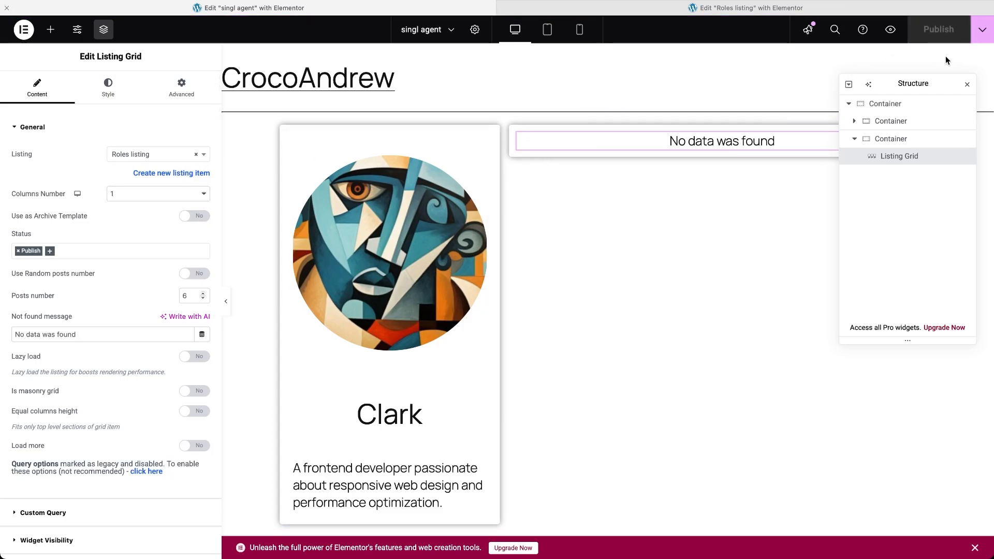
left_click(967, 84)
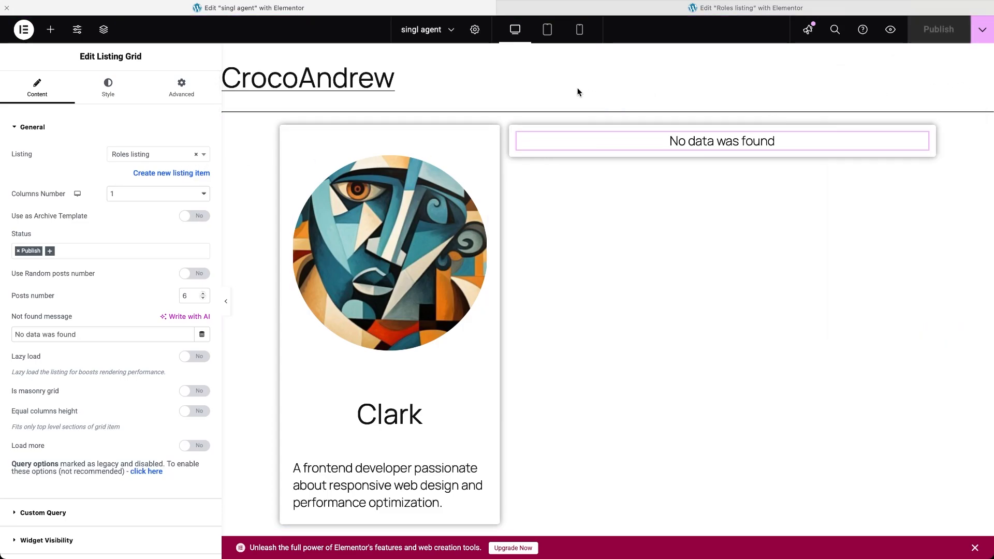
Switch to editing the Authors Page and add a Dynamic Field to its List of Users (Authors) listing item
left_click(452, 36)
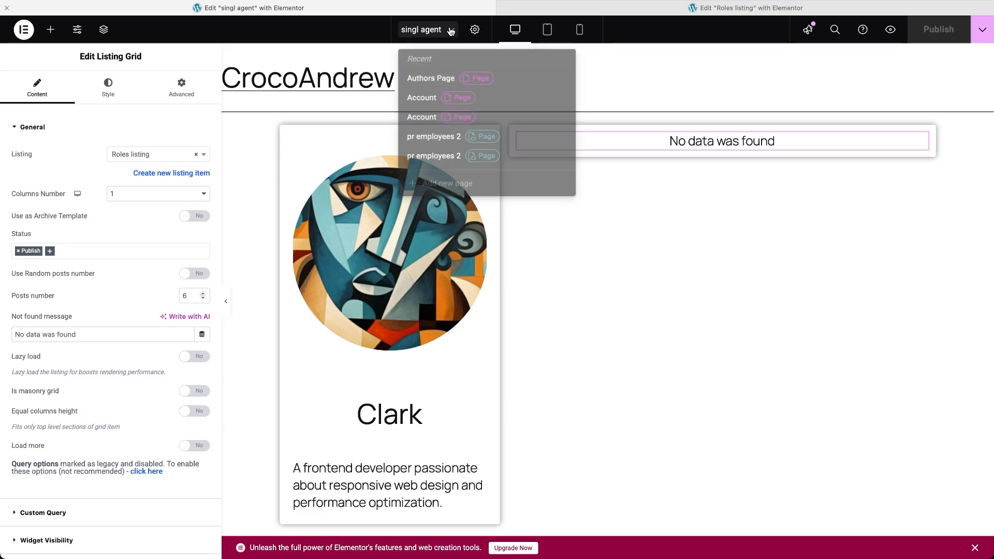
left_click(438, 84)
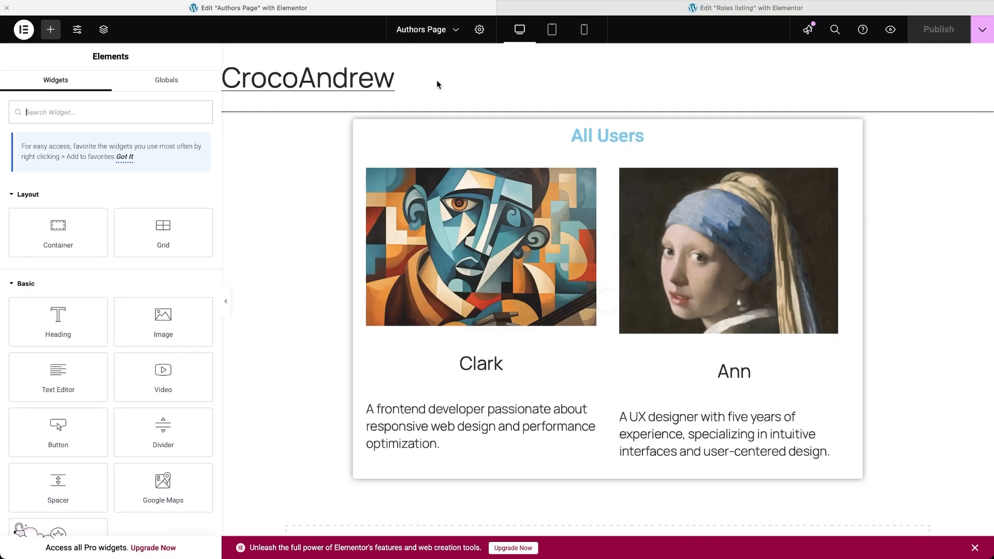
left_click(368, 169)
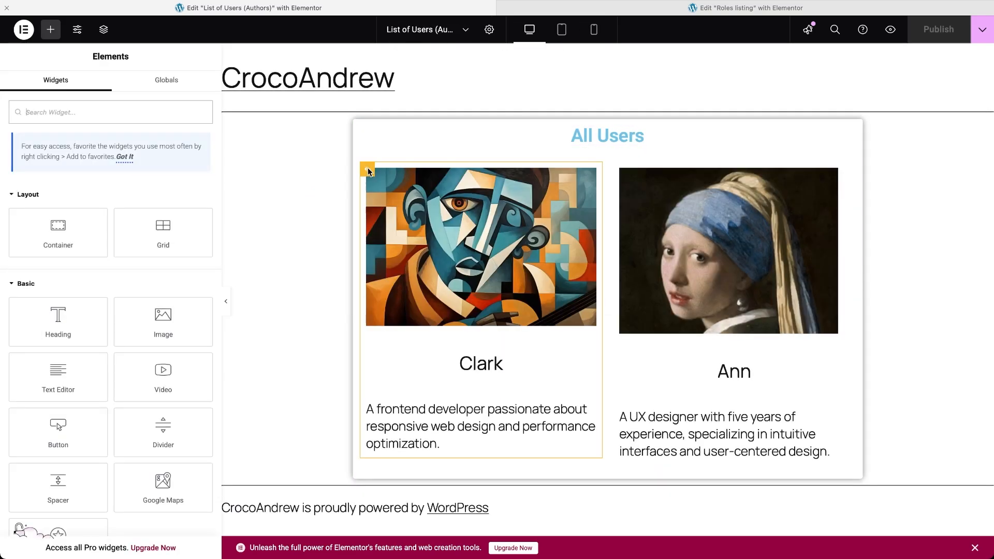
type("dynam")
left_click(70, 206)
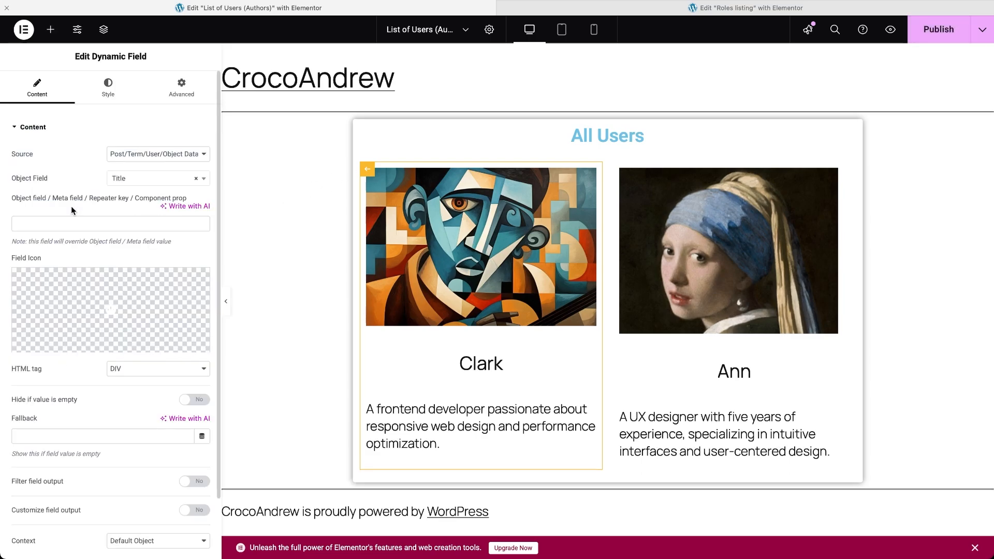
Set the Dynamic Field's object field to the children from the users to team roles relation
left_click(204, 179)
scroll(162, 293, "down", 10)
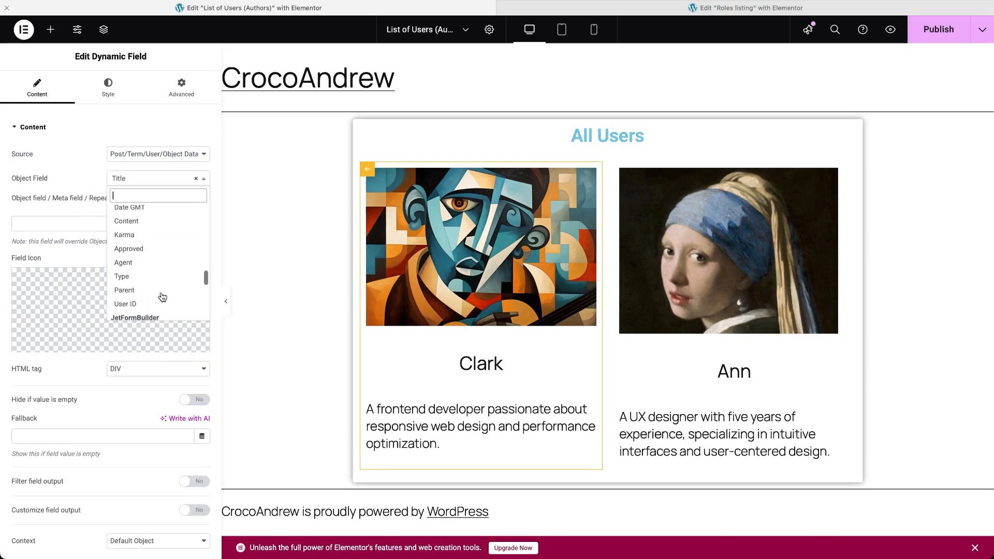
left_click(162, 293)
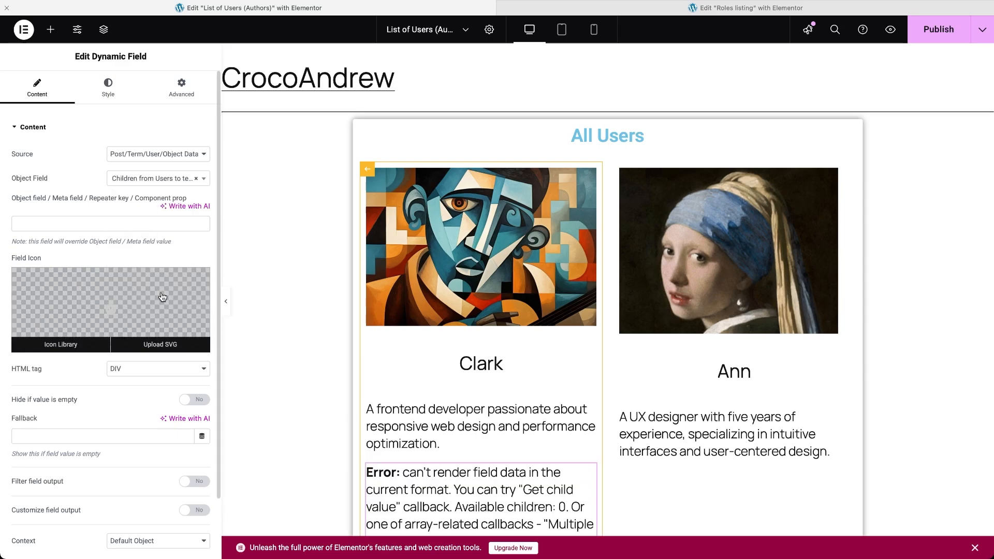
Enable output filtering for the related role field with the Get post titles from IDs callback and publish the listing
scroll(177, 544, "down", 2)
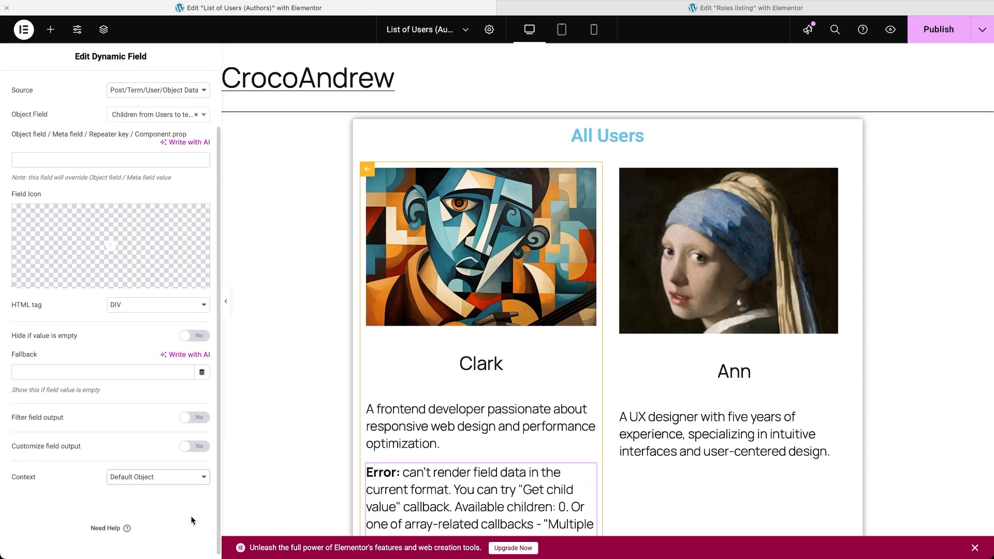
left_click(201, 423)
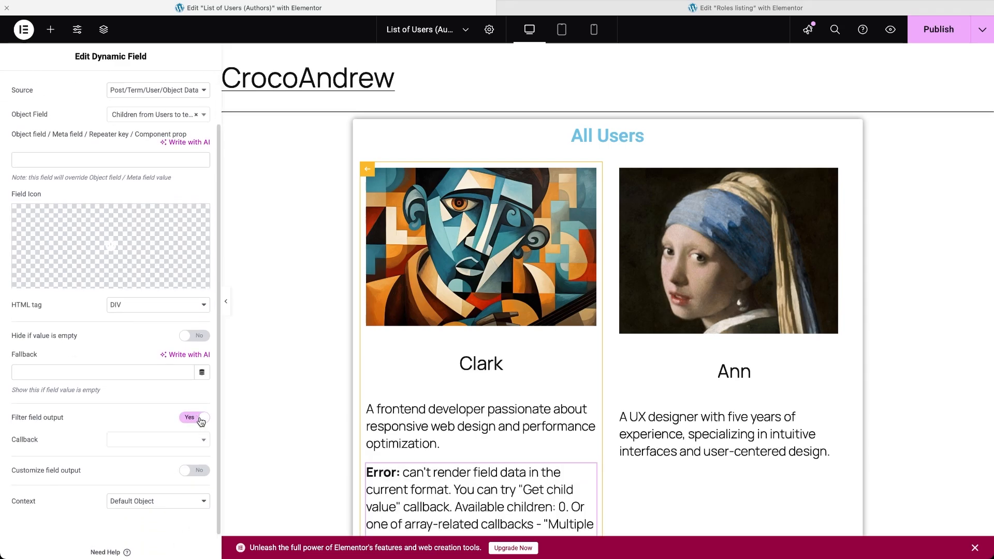
left_click(195, 441)
type("get")
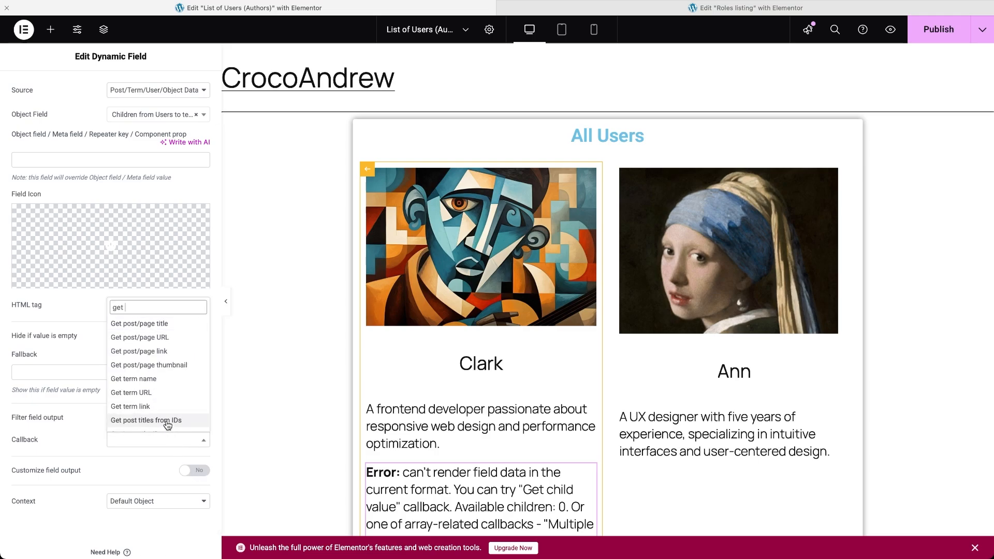
left_click(146, 420)
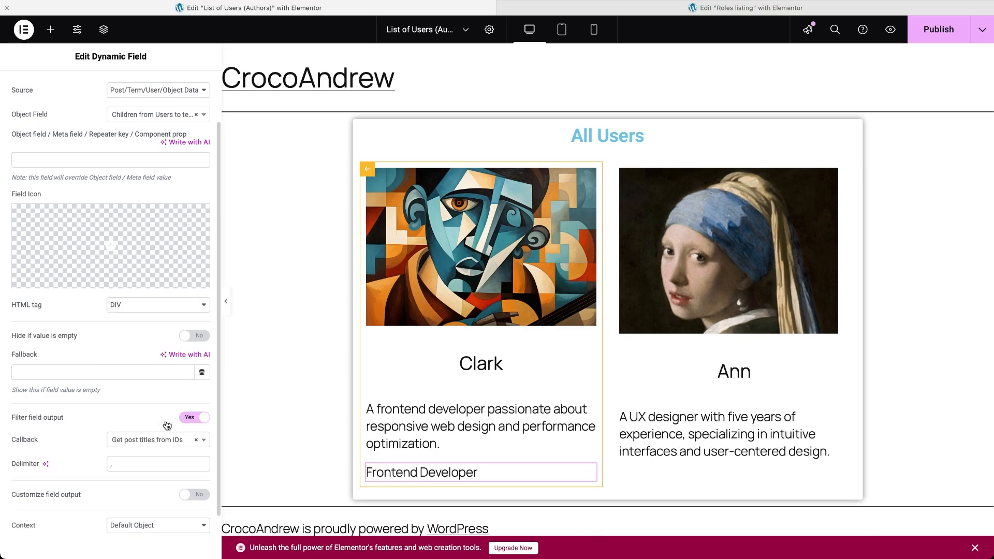
left_click(915, 38)
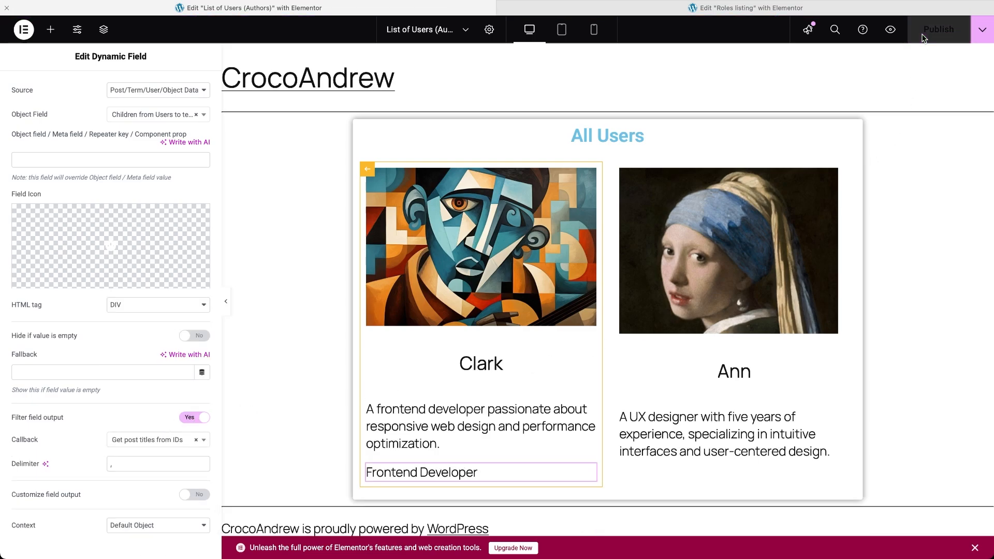
Preview the Authors Page and examine the role and project details on the UX designer's and frontend developer's profile pages
left_click(891, 30)
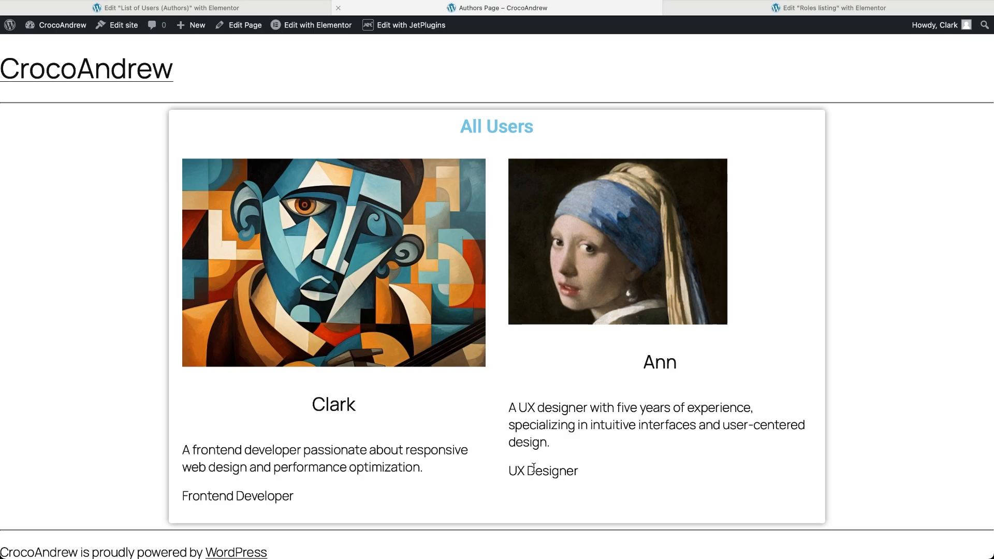
left_click(589, 265)
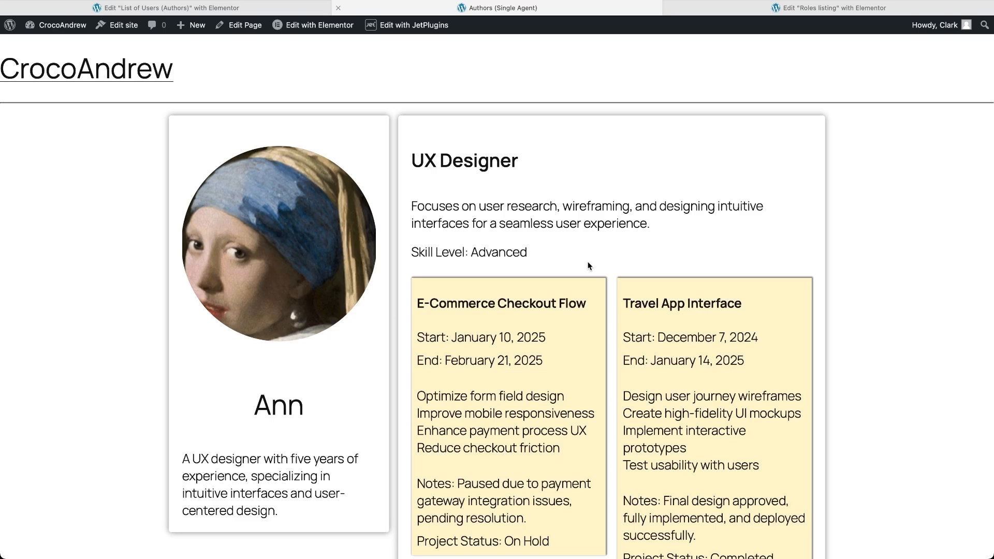
scroll(589, 266, "down", 4)
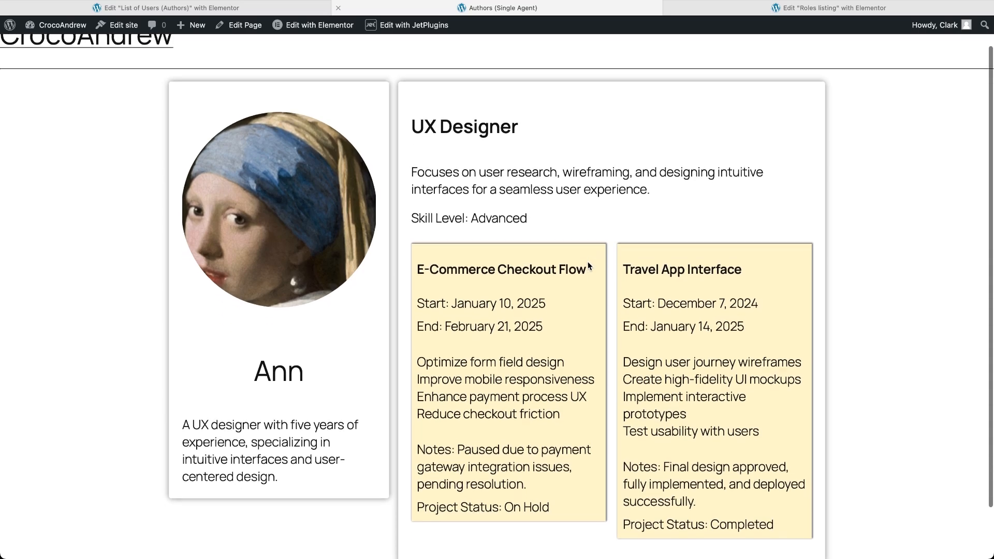
scroll(588, 266, "up", 2)
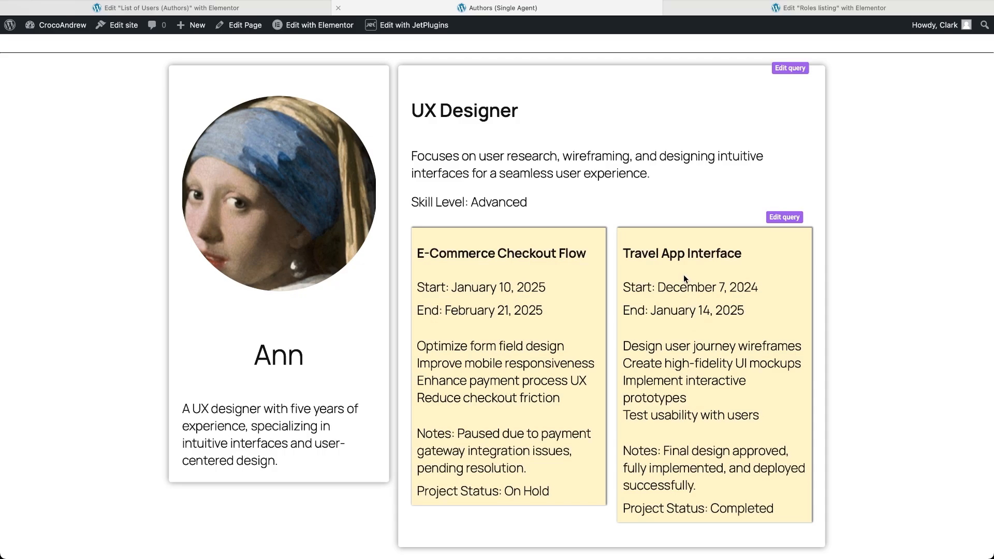
scroll(683, 274, "left", 10)
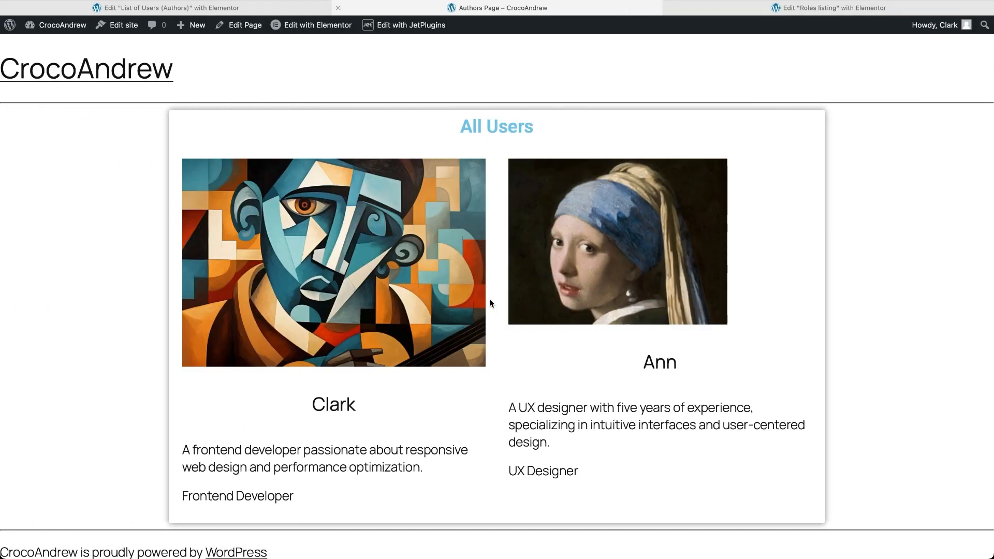
left_click(447, 300)
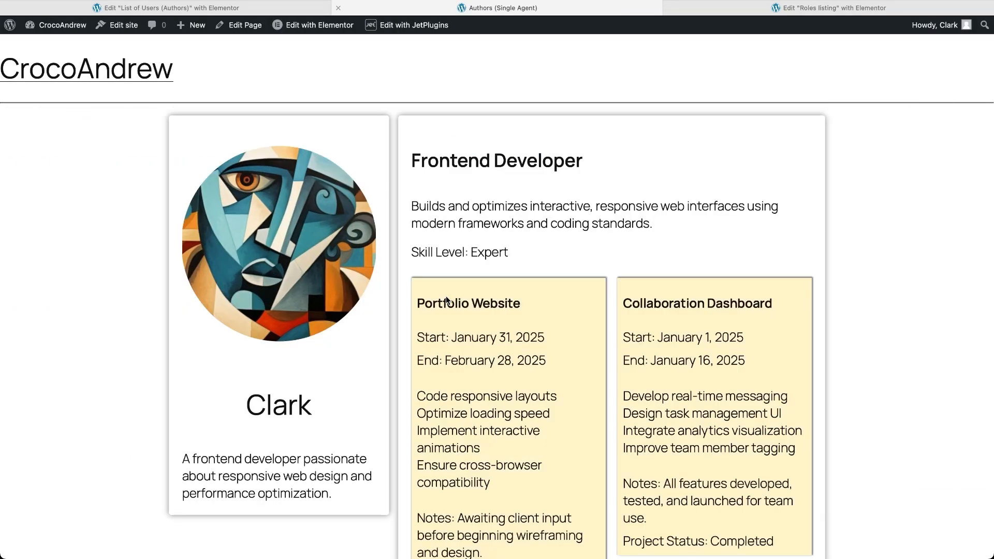
scroll(446, 298, "down", 2)
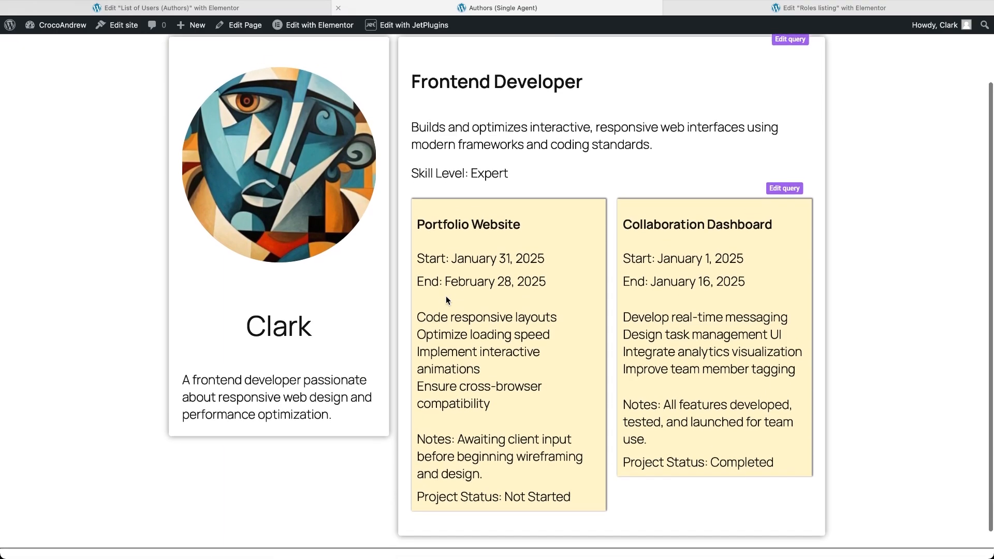
scroll(446, 297, "up", 1)
scroll(446, 298, "down", 1)
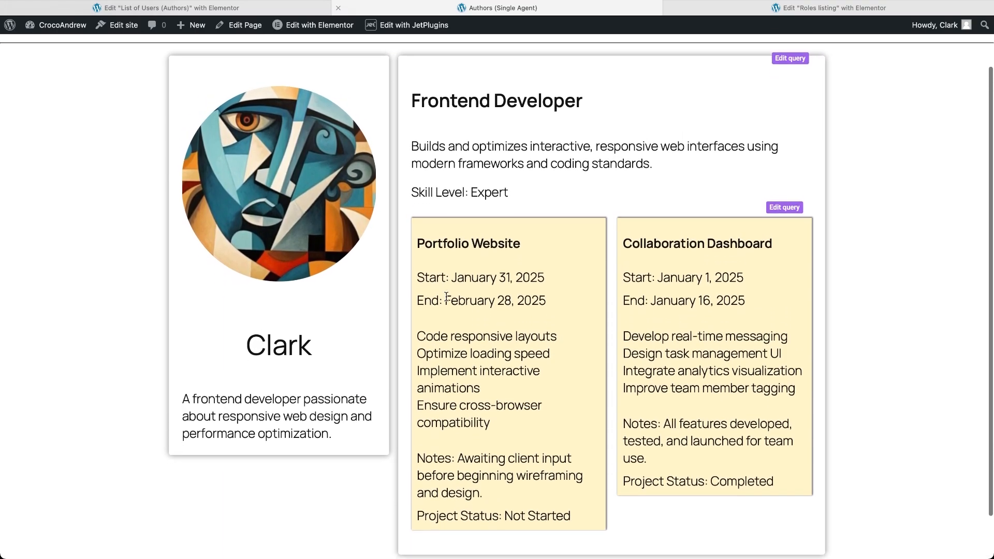